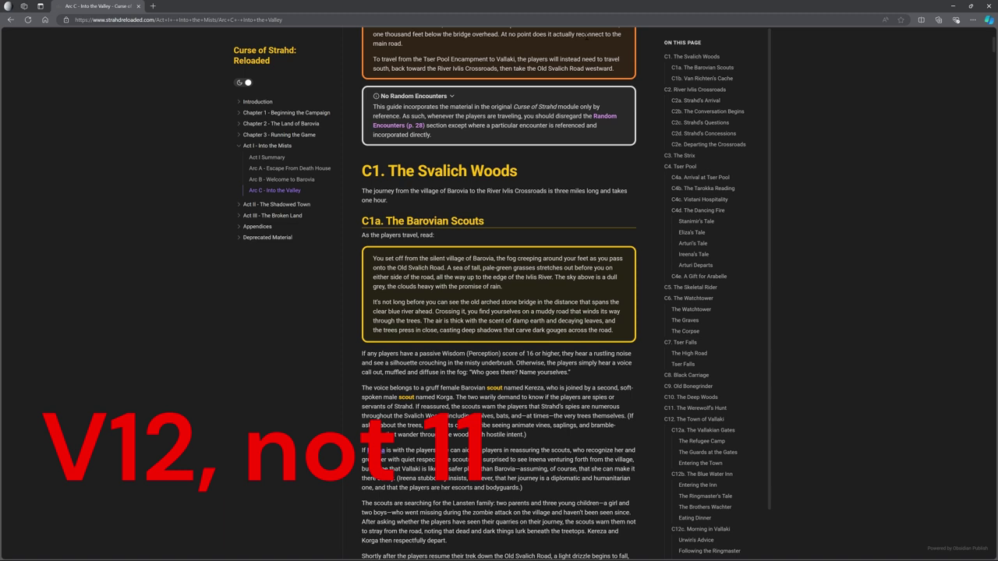
Step: Open the Arc B - Welcome to Barovia page and skim its sections down to Bildrath's Fury
left_click(277, 179)
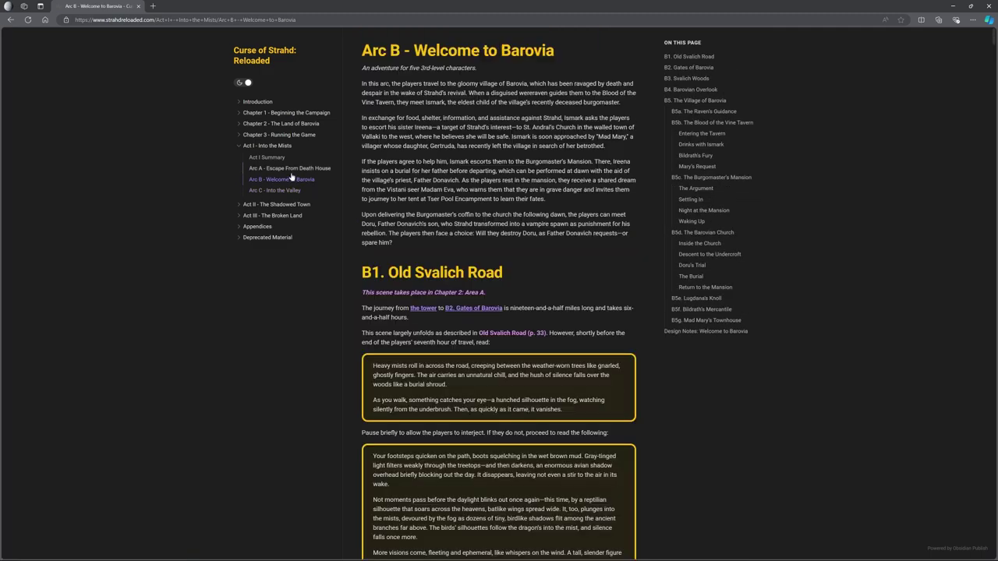
scroll(287, 179, "down", 10)
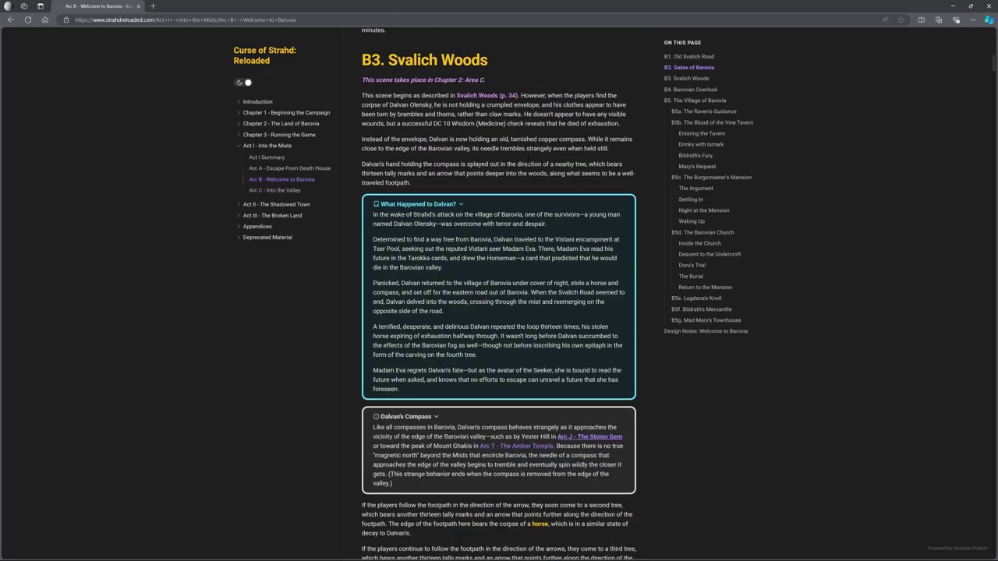
scroll(529, 172, "down", 15)
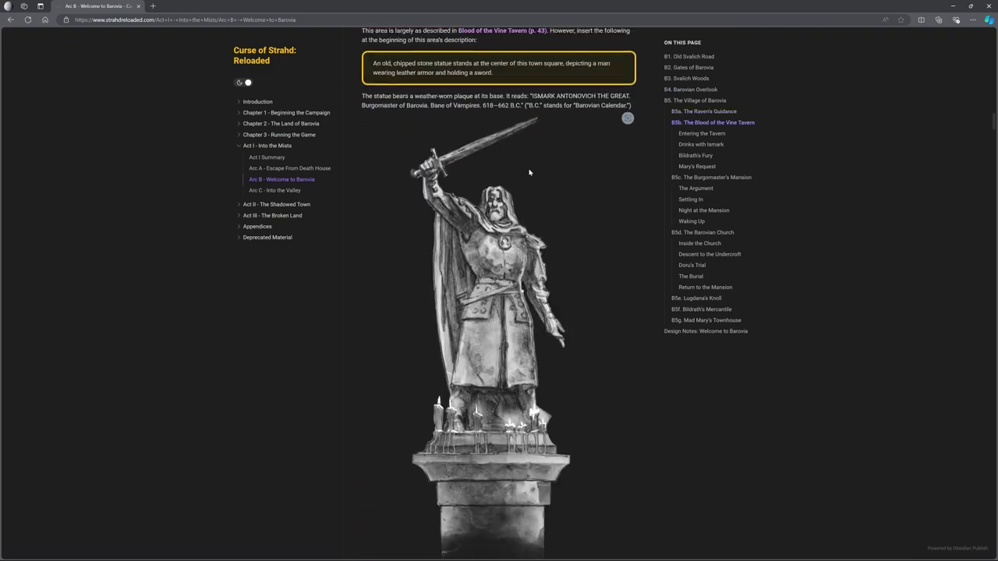
scroll(529, 172, "down", 15)
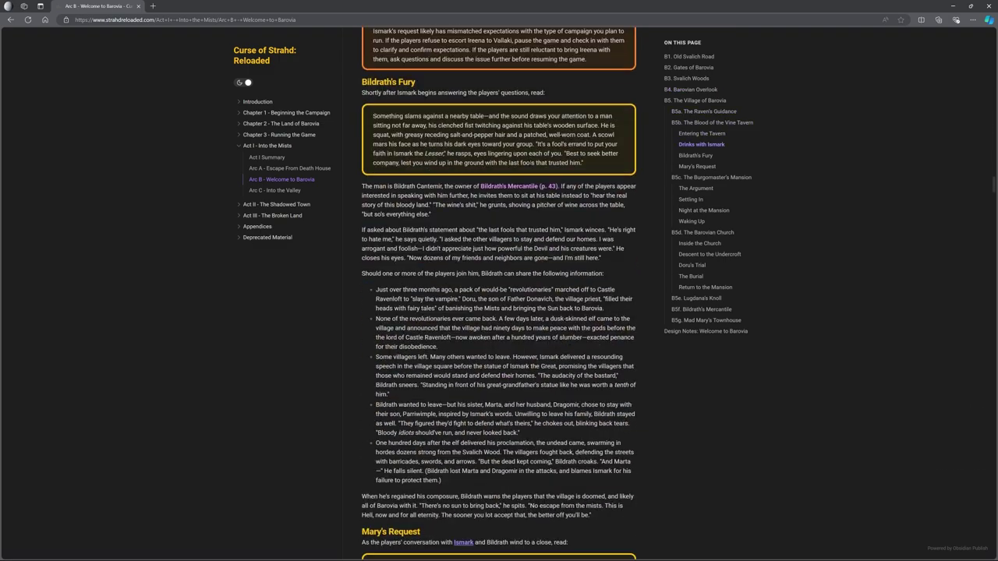
scroll(531, 162, "down", 5)
Step: Open the Arc C - Into the Valley page and read the Barovian Scouts and Van Richten's Cache sections
left_click(279, 192)
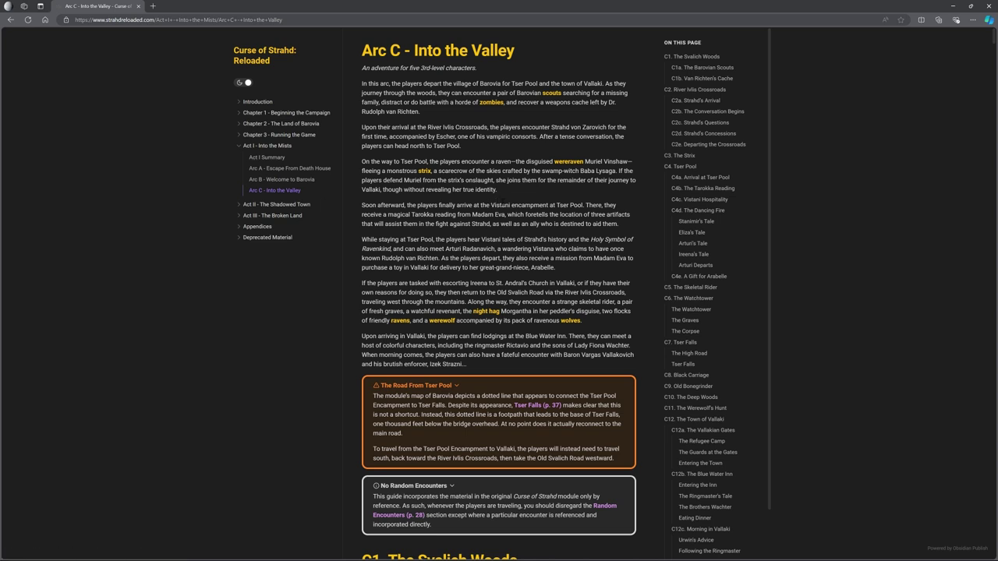
scroll(514, 205, "down", 6)
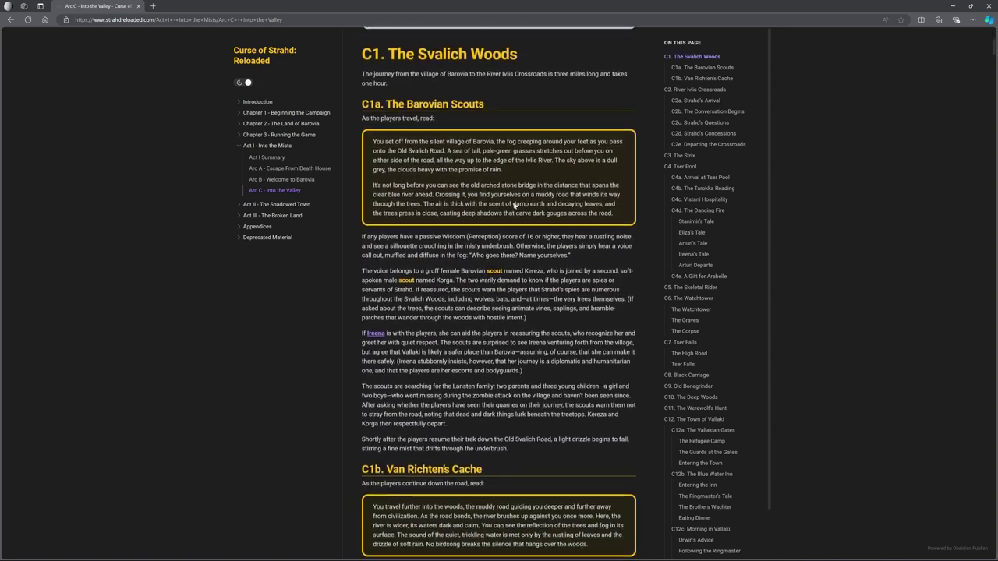
scroll(414, 118, "down", 2)
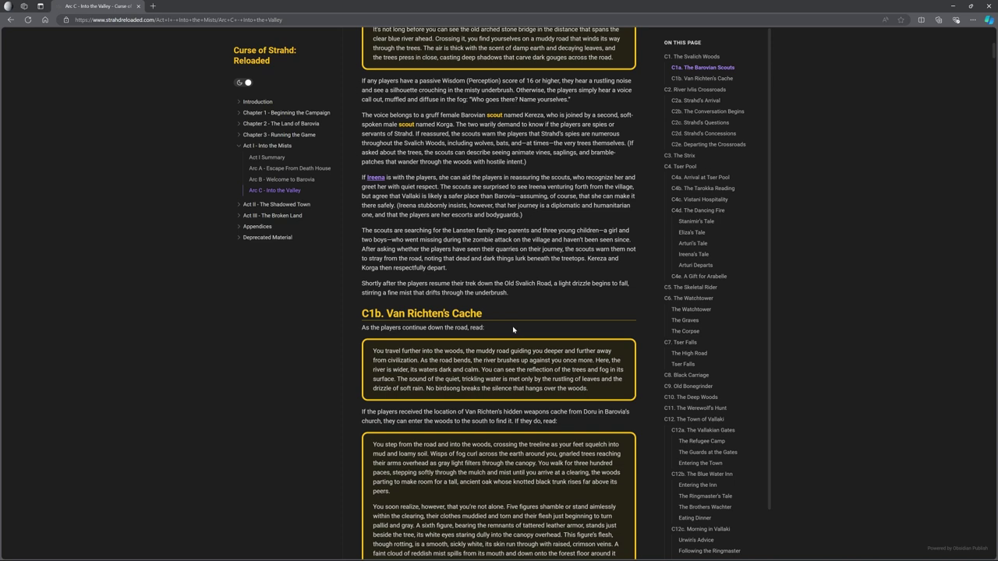
scroll(513, 330, "down", 1)
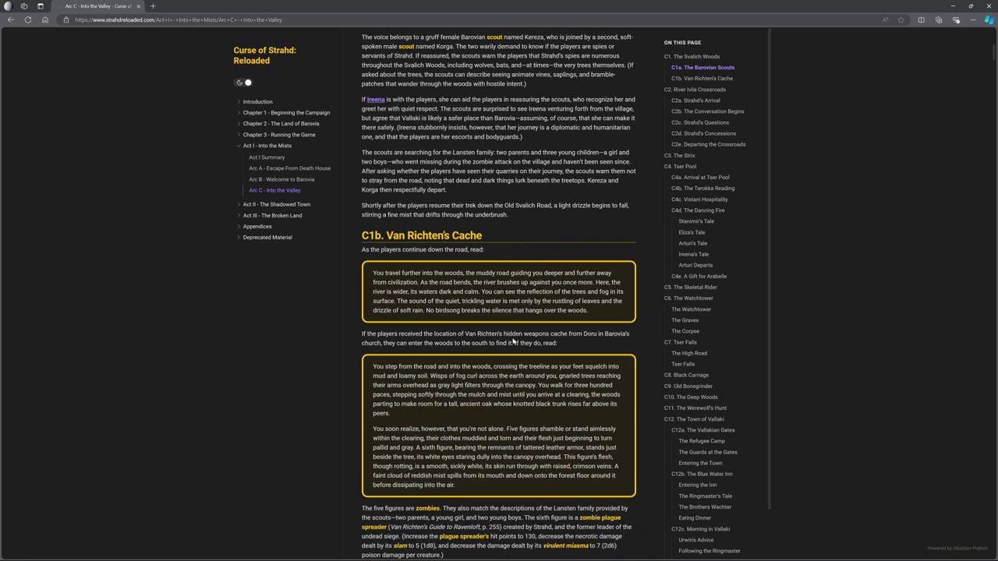
scroll(513, 340, "up", 1)
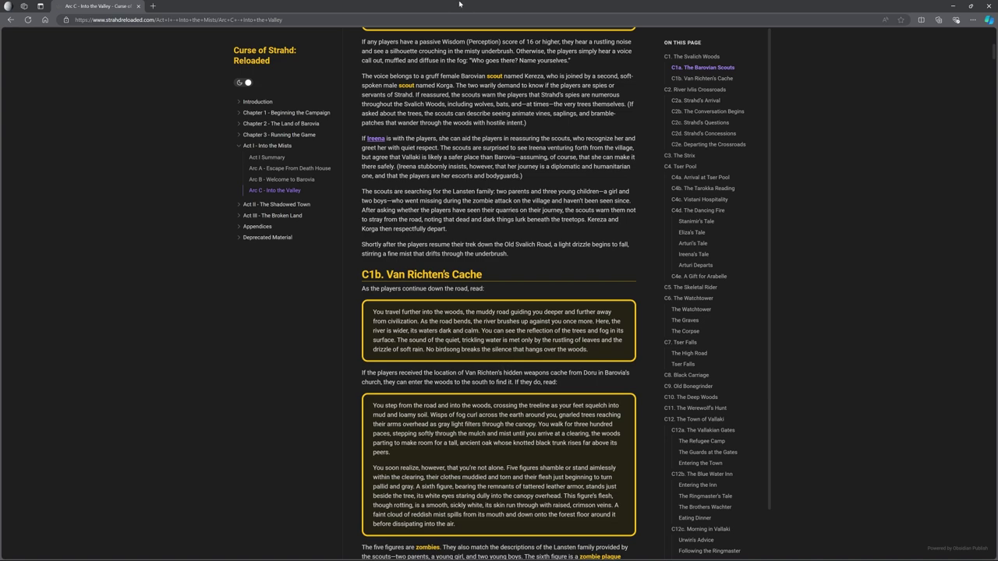
Step: Switch to Foundry Virtual Tabletop, activate the Burgomaster's Mansion scene from Act 1.1 - Barovia and show its ground floor
left_click_drag(461, 6, 997, 31)
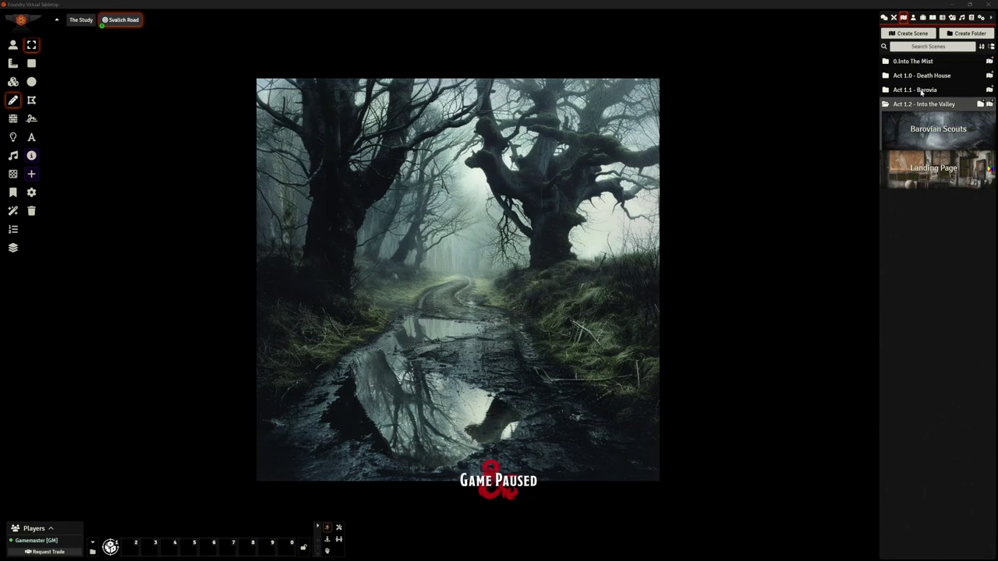
left_click(920, 91)
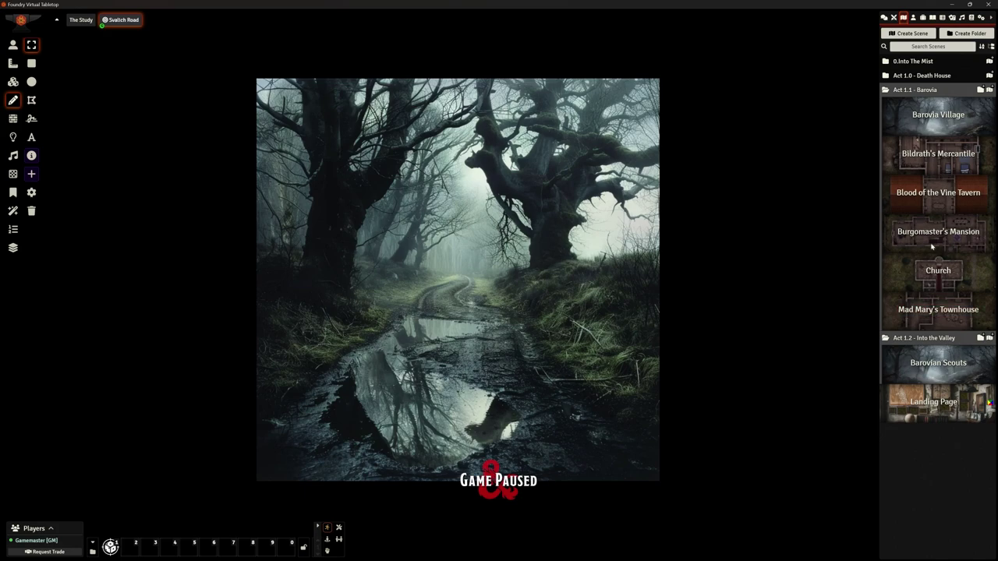
right_click(909, 248)
left_click(902, 272)
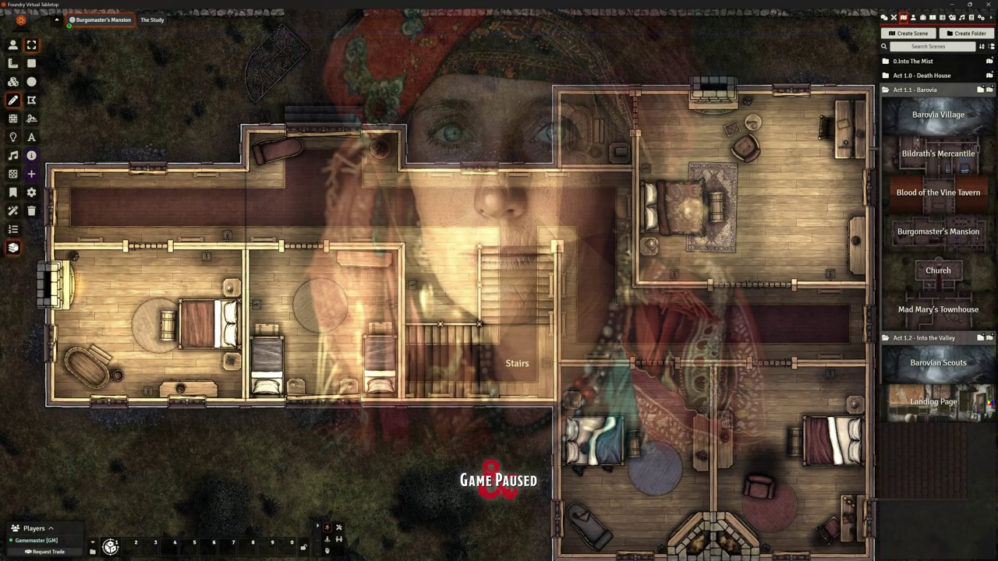
left_click(820, 35)
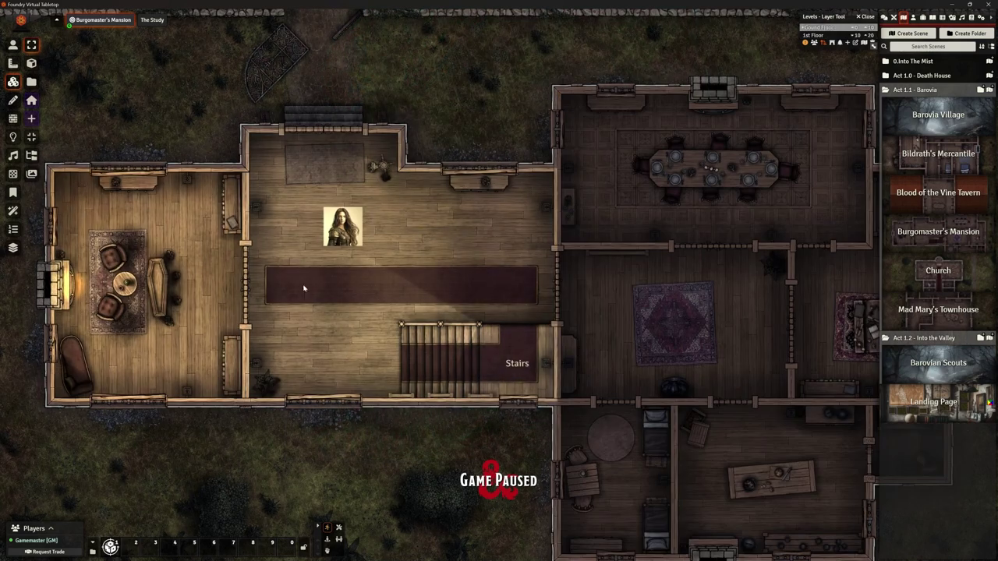
Step: Show the mansion's walls and examine the wall and door layout across the ground floor
left_click(13, 118)
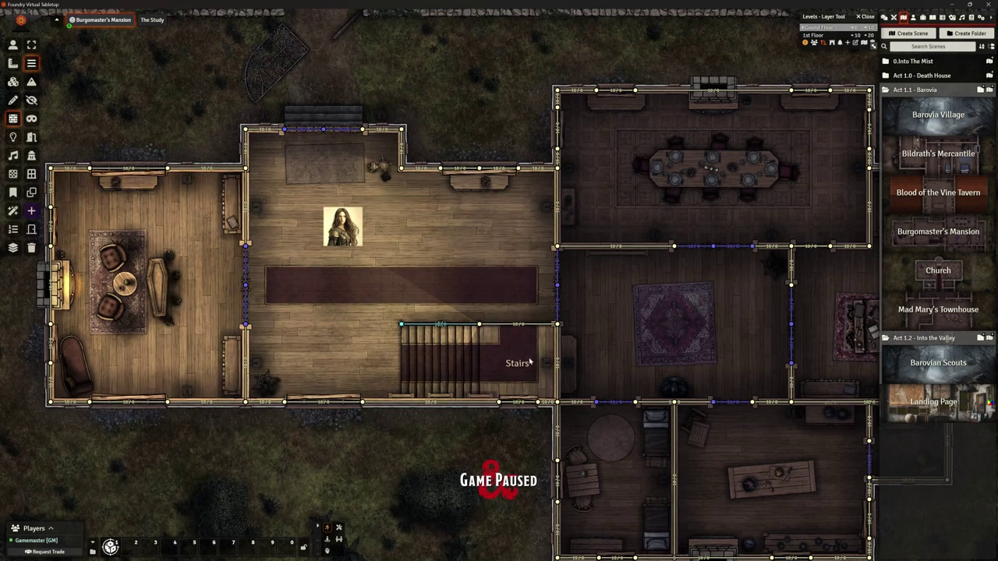
scroll(572, 271, "down", 3)
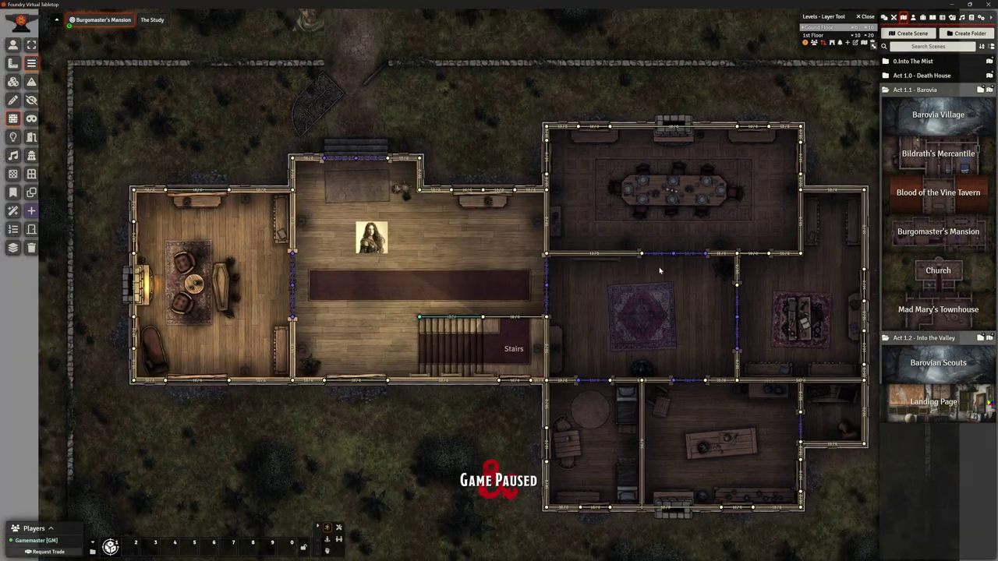
left_click_drag(659, 270, 611, 292)
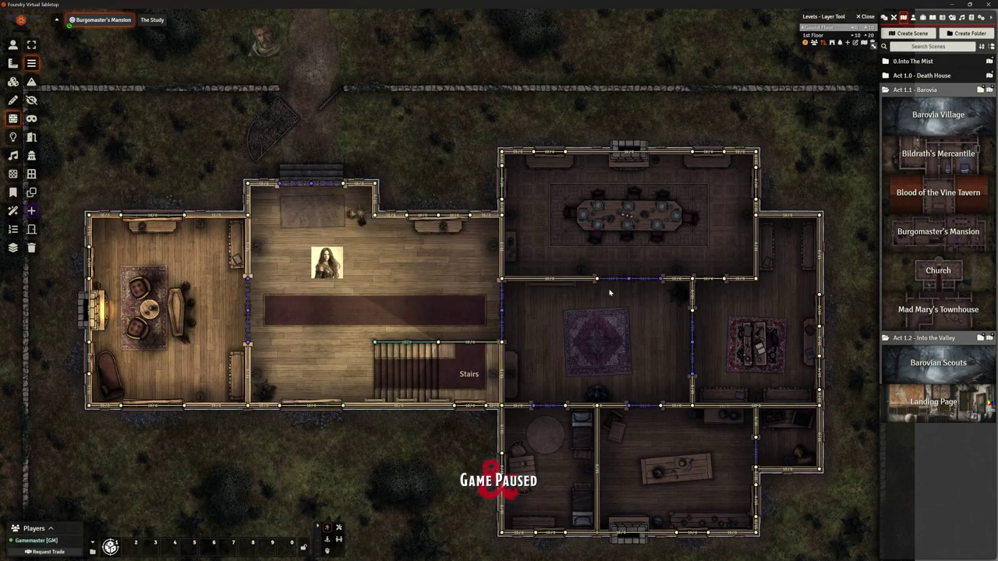
key("Left")
key("Left")
scroll(129, 182, "up", 5)
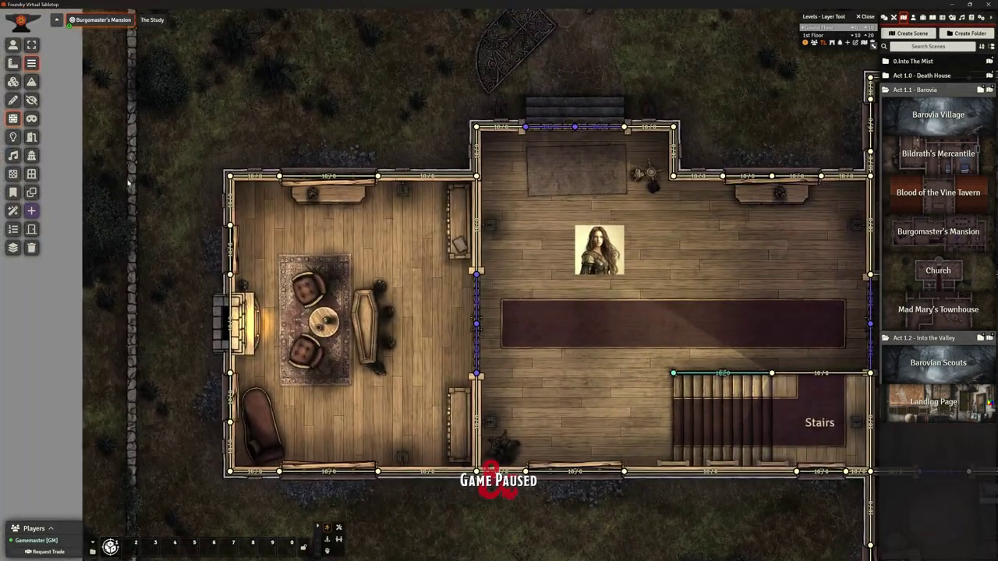
Step: Try moving the Ireena Kolyana token to the armchair by the fireplace and return it to the entrance hall
left_click(13, 45)
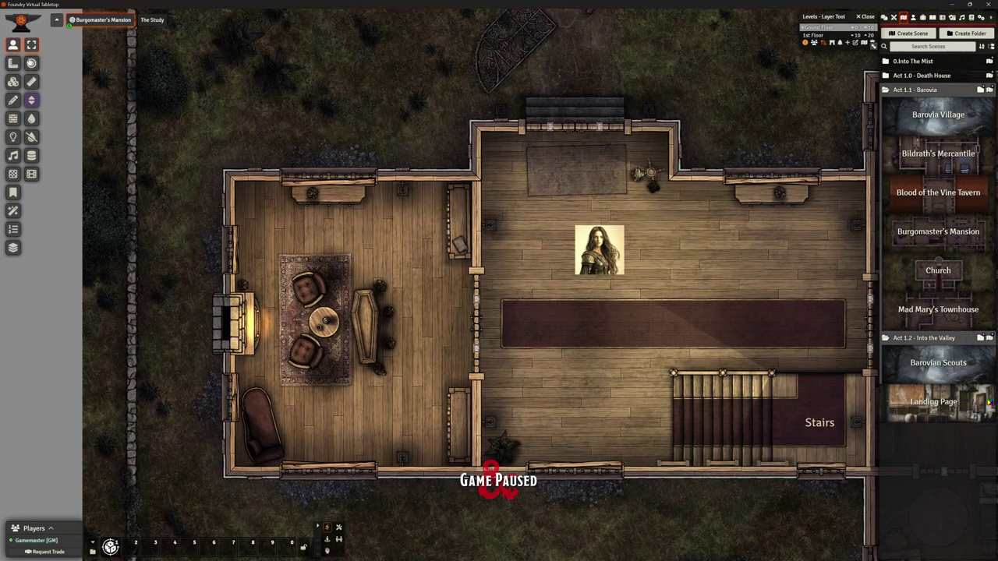
left_click_drag(598, 250, 313, 361)
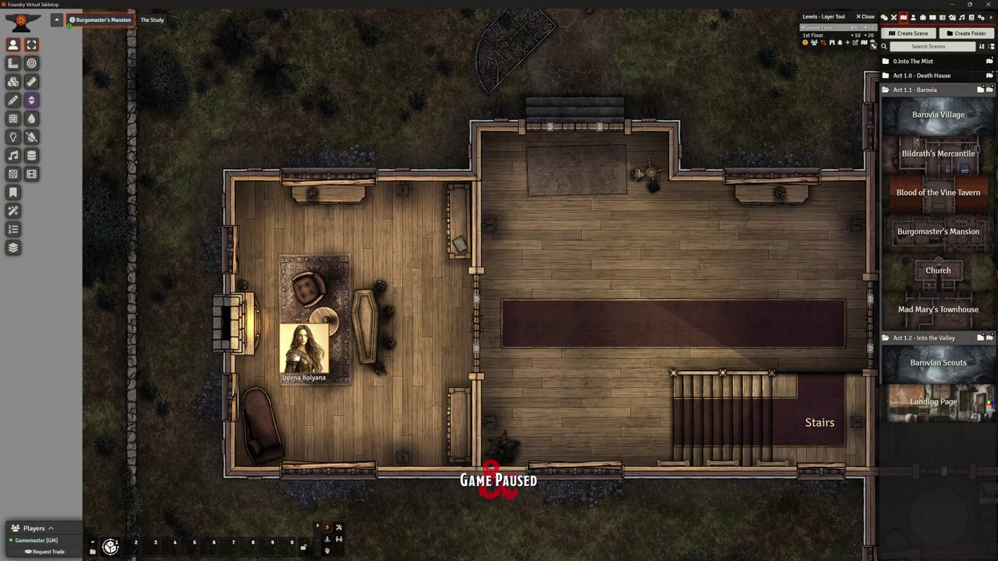
left_click_drag(295, 354, 624, 273)
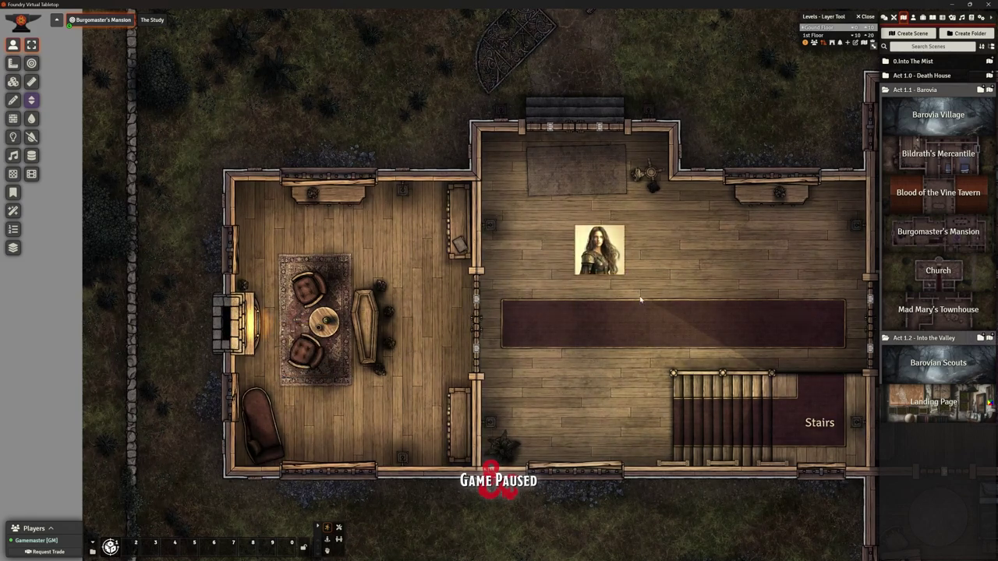
scroll(725, 269, "down", 2)
scroll(724, 260, "down", 1)
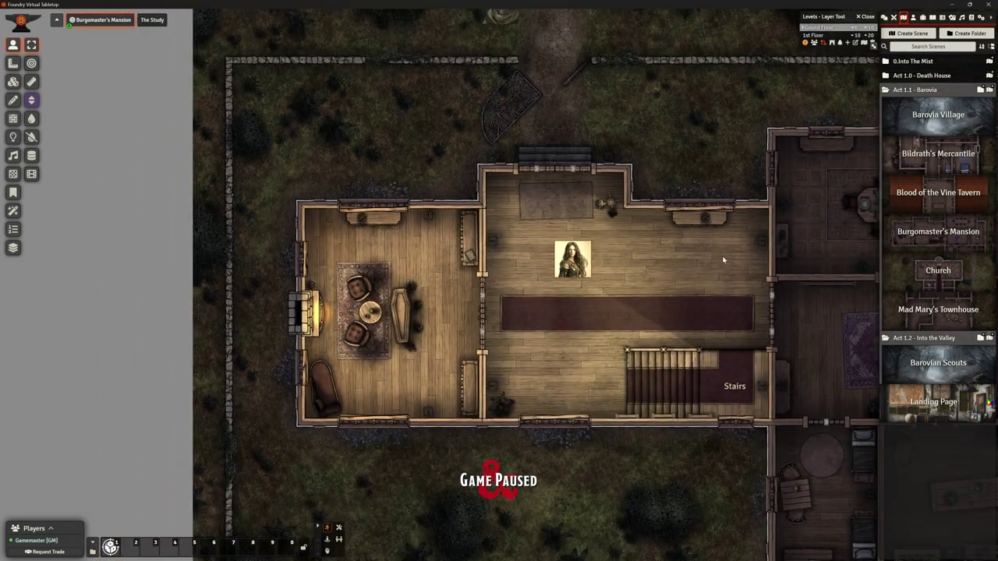
left_click_drag(723, 260, 601, 291)
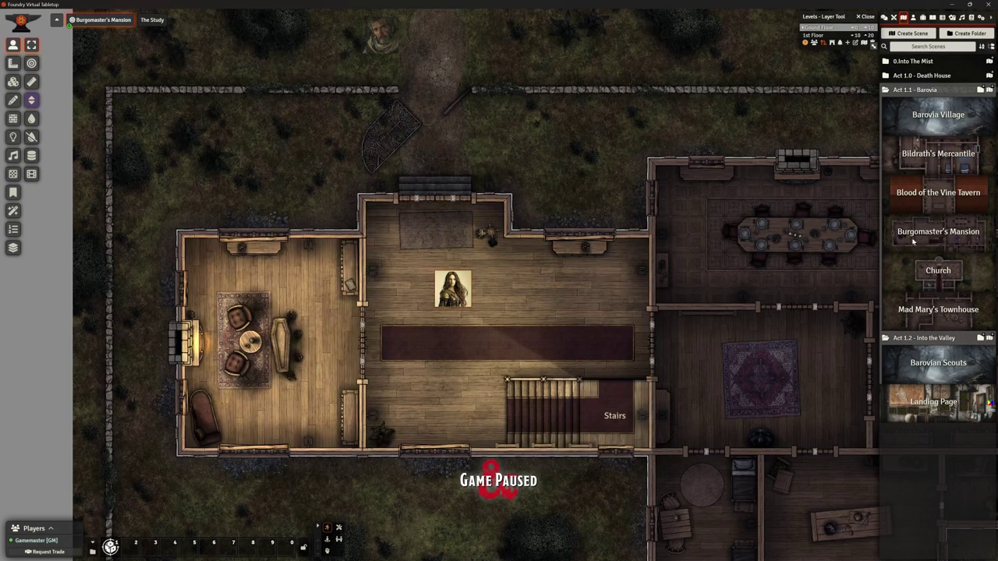
Step: Collapse the Act 1.1 - Barovia folder and activate the Barovian Scouts scene in Act 1.2 - Into the Valley
left_click(928, 90)
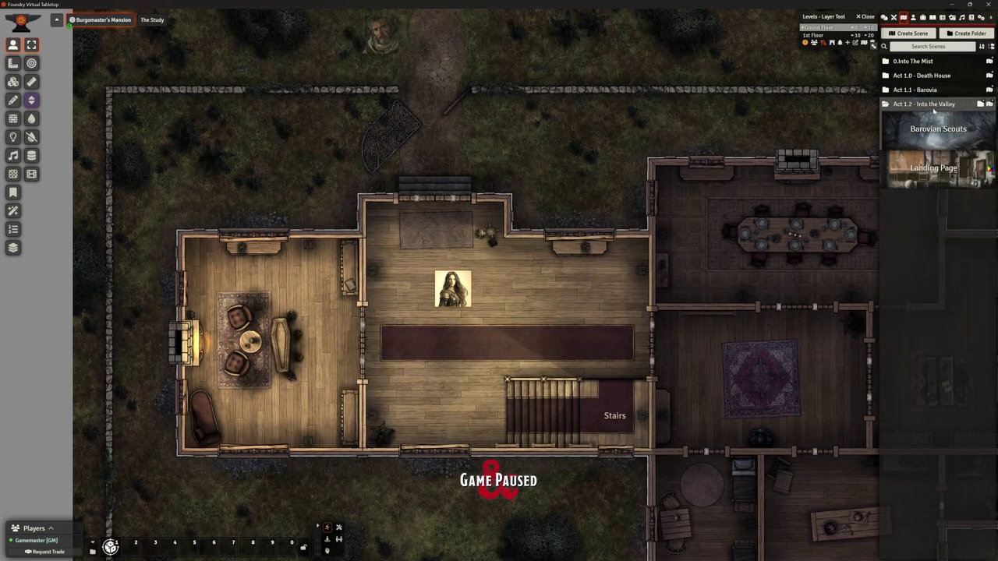
right_click(935, 126)
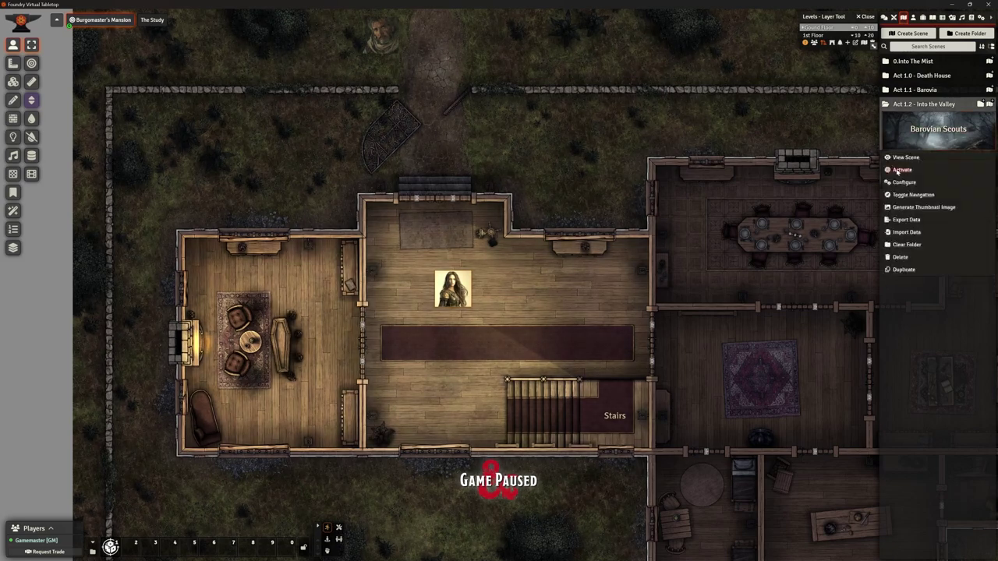
left_click(901, 170)
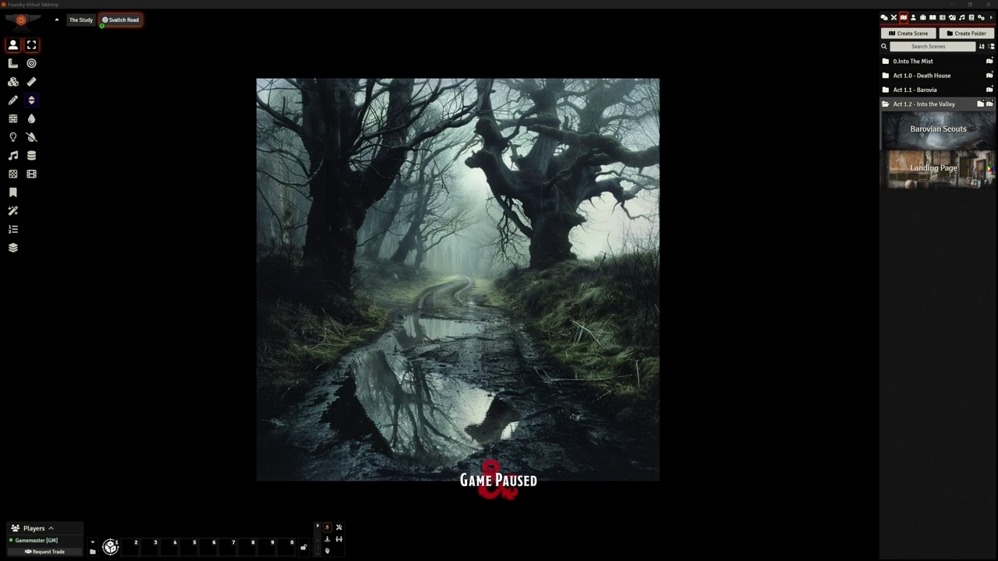
Step: Open the Barovian Scouts scene's configuration and browse for its background image
right_click(932, 131)
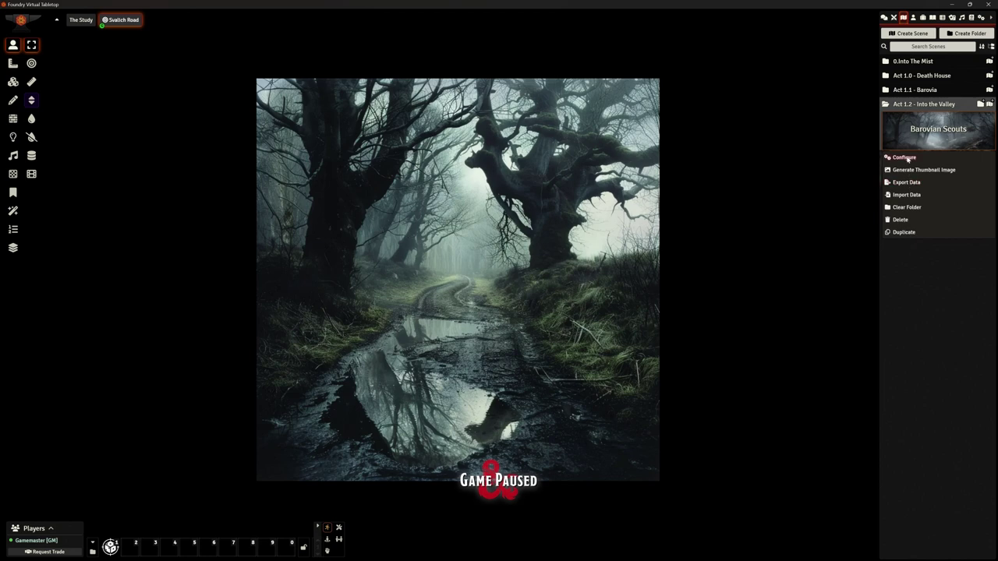
left_click(904, 157)
left_click_drag(538, 197, 490, 177)
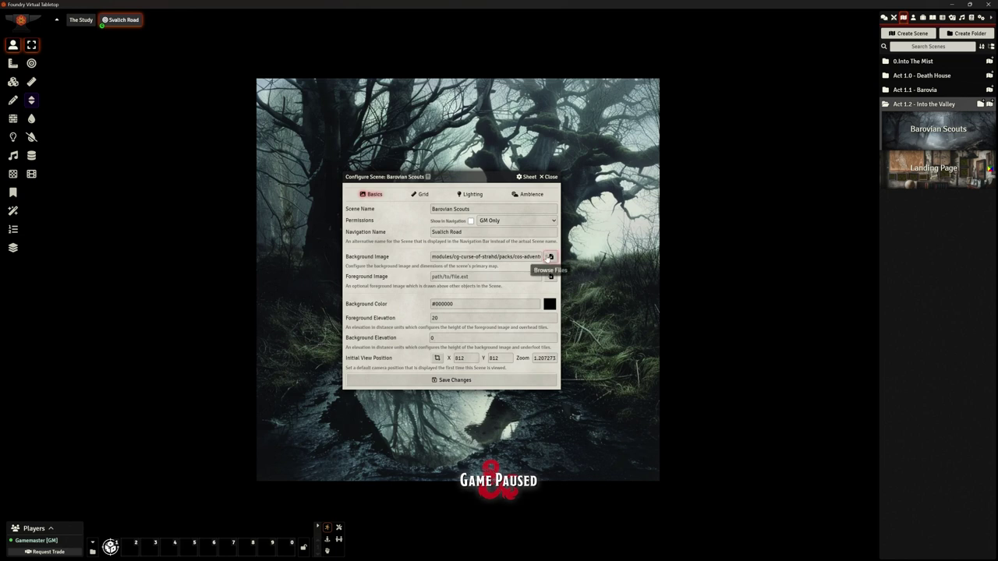
left_click(550, 257)
left_click_drag(444, 206, 585, 205)
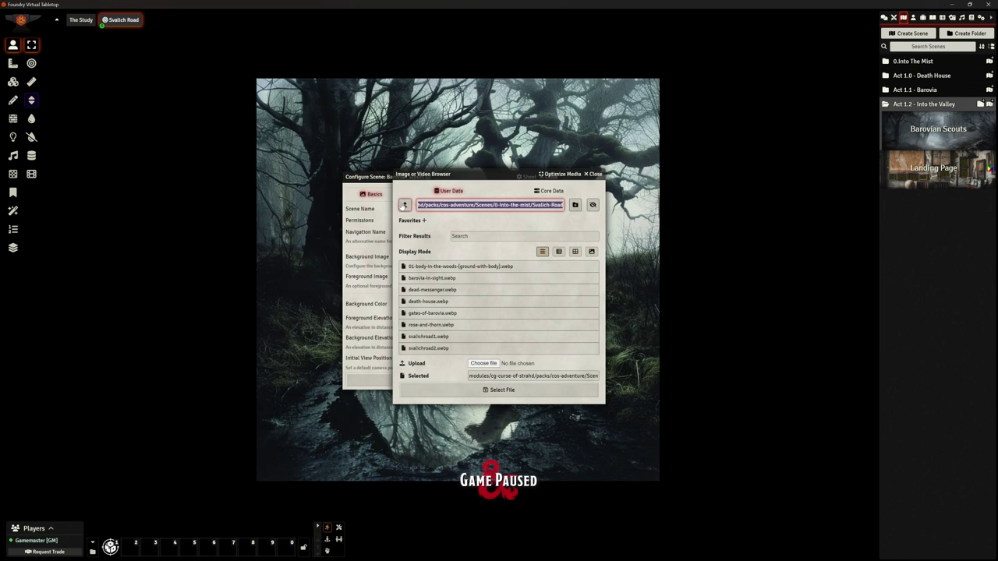
Step: Create a subfolder named Into The Valley in the directory that contains the Svalich-Road folder
left_click(405, 204)
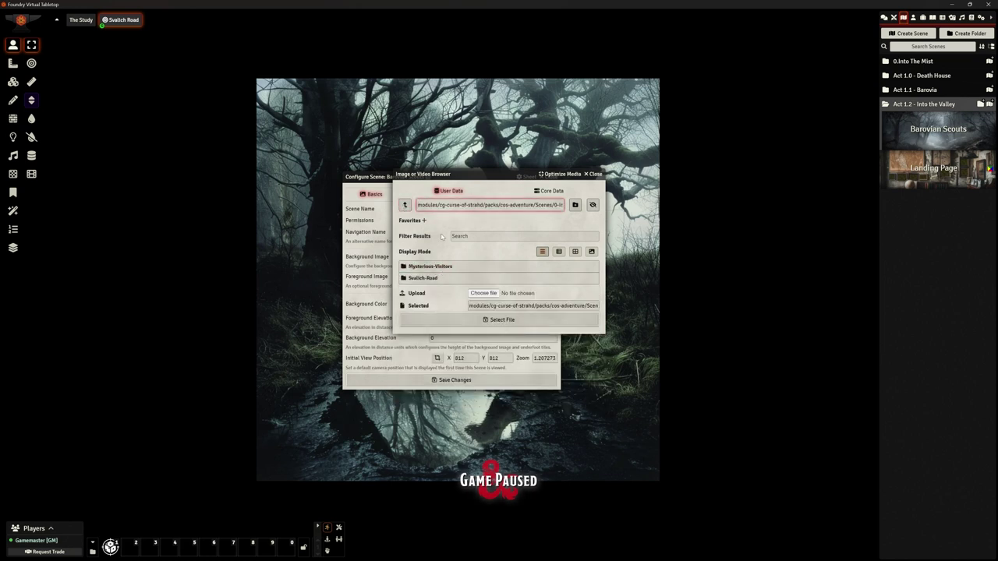
left_click(575, 205)
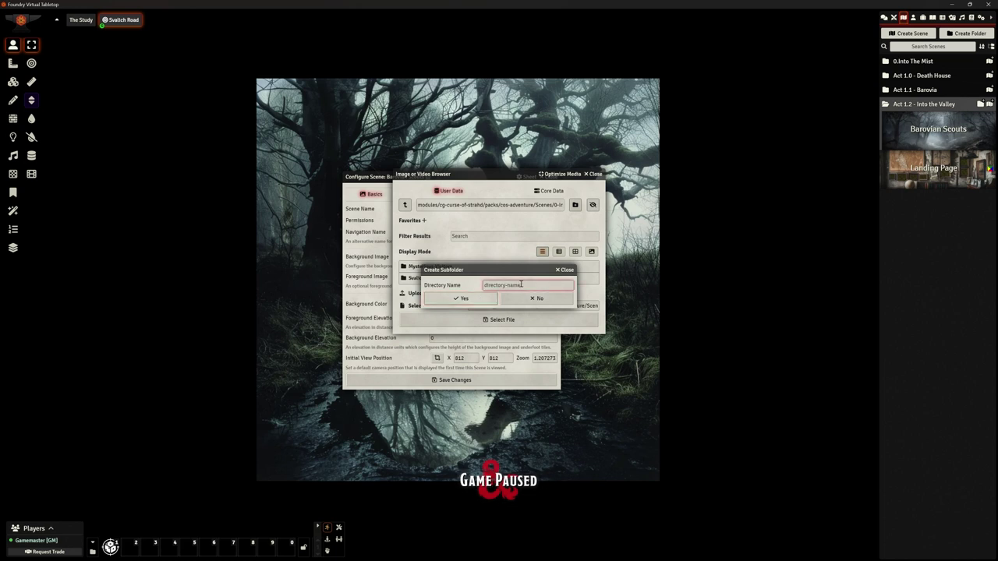
type("In t")
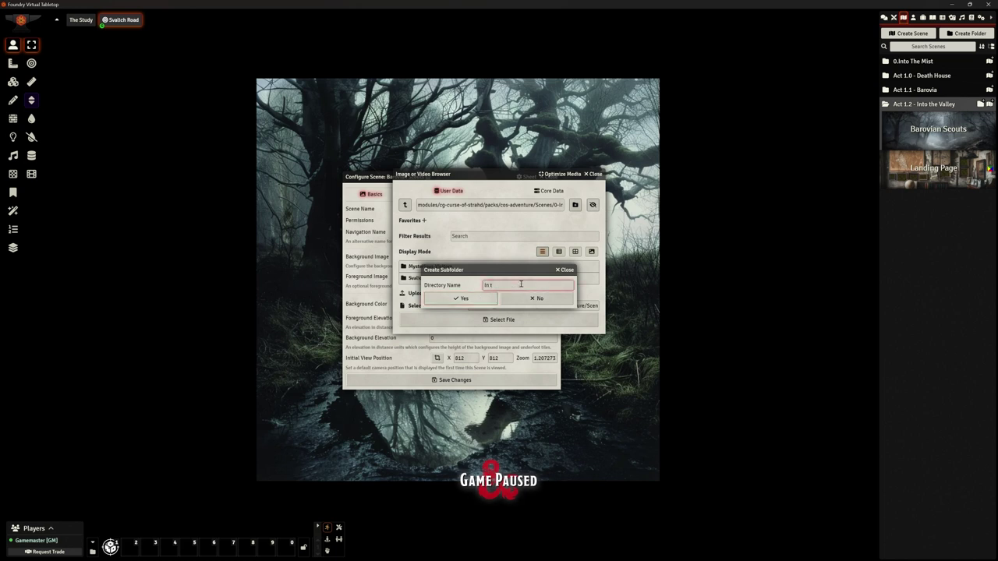
type("o The Valley")
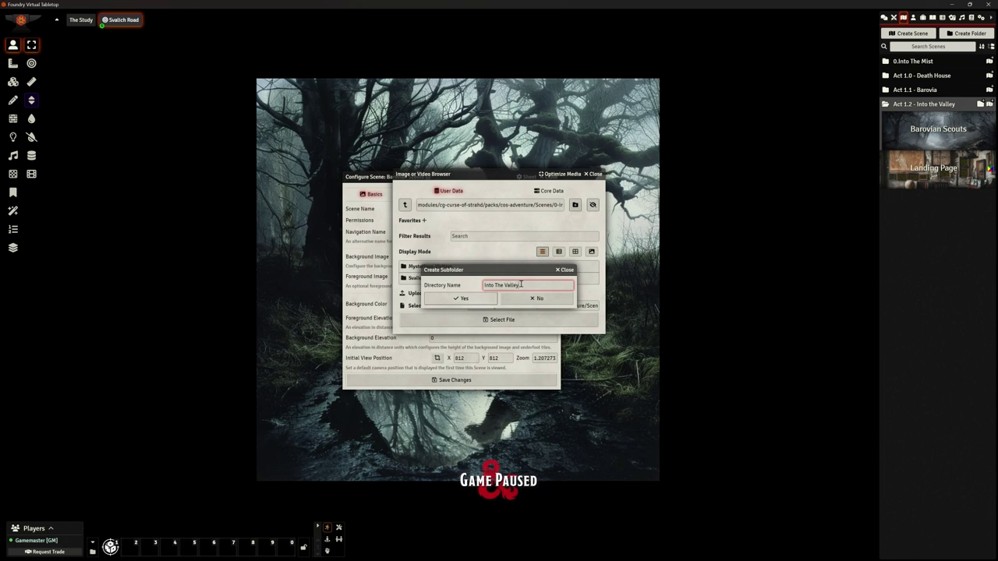
left_click(479, 298)
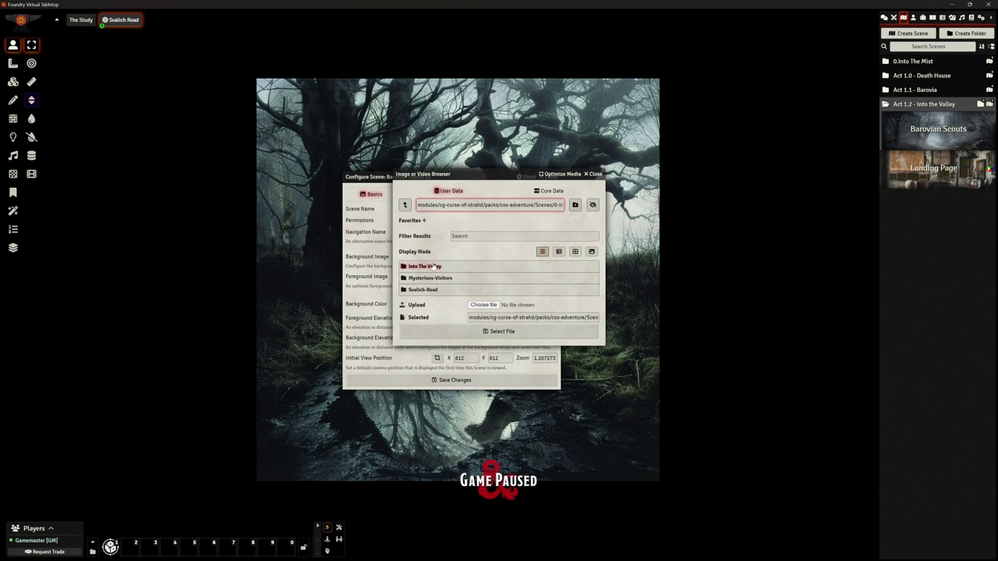
Step: Open the new Into The Valley folder and browse for an upload in the local Scenes > Into the Valley folder with enlarged thumbnails
left_click(438, 266)
left_click(484, 275)
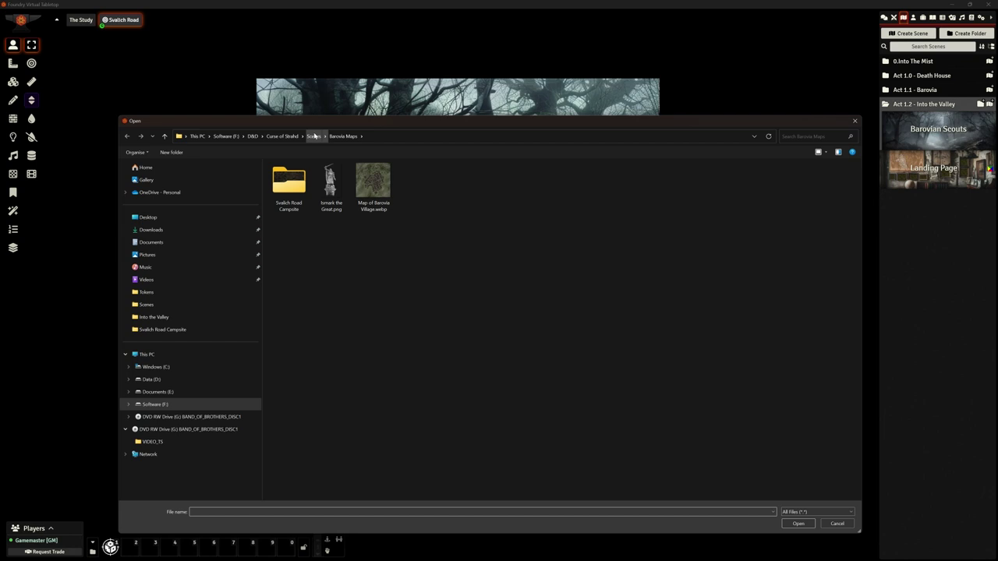
left_click(315, 135)
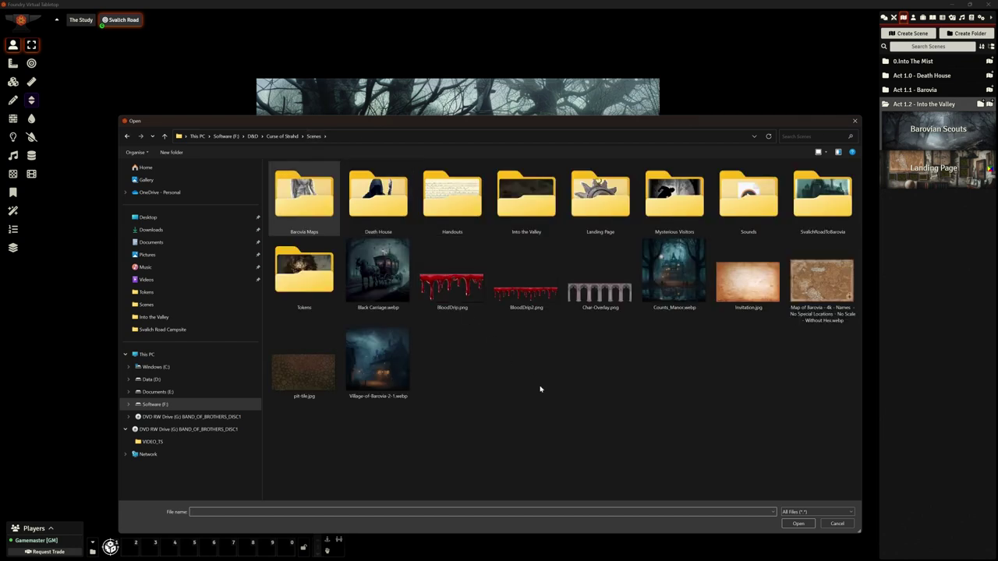
double_click(542, 201)
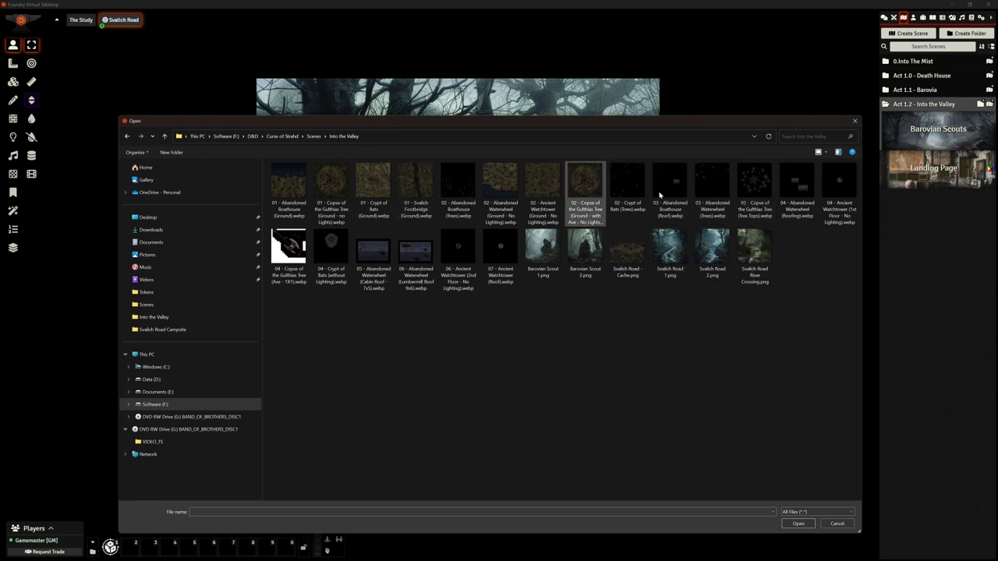
left_click(826, 153)
left_click(847, 138)
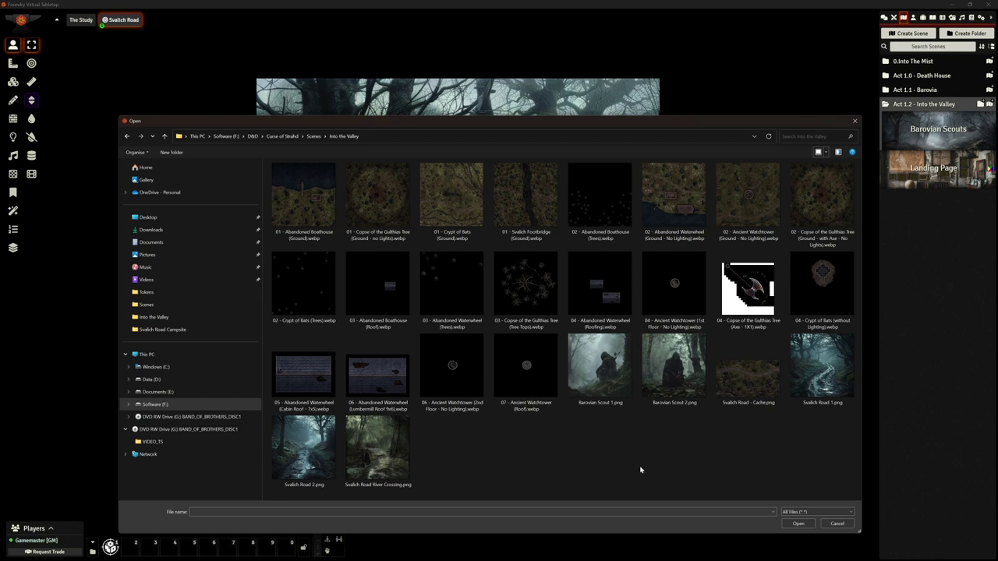
Step: Upload Svalich Road River Crossing.png, assign it as the Barovian Scouts scene's background image and save the scene configuration
left_click(381, 456)
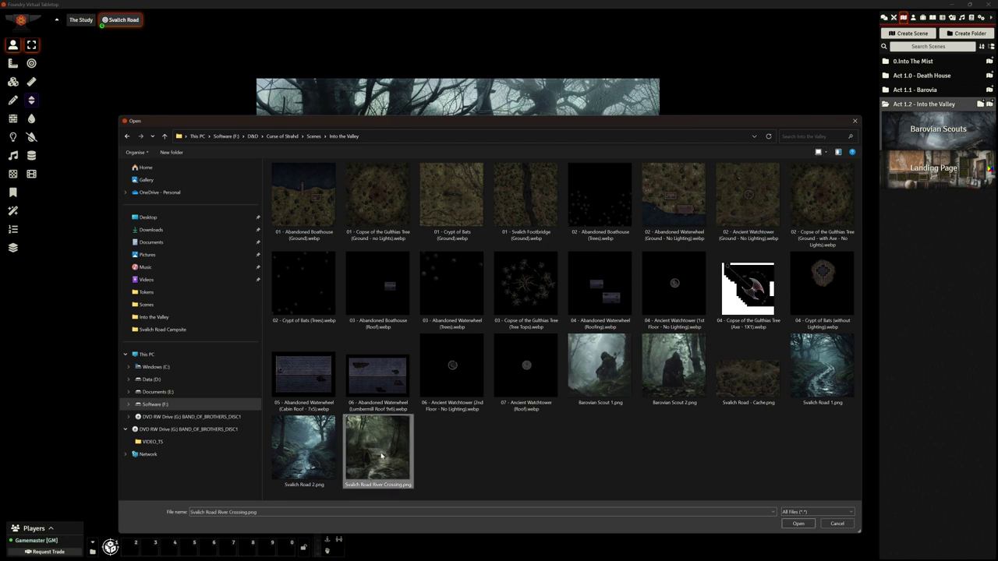
left_click(798, 524)
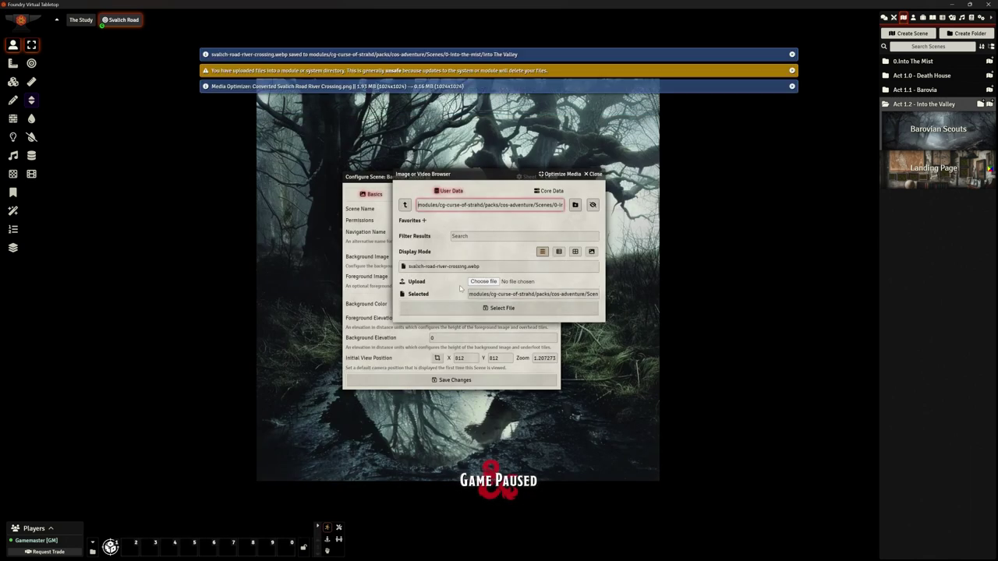
left_click(505, 308)
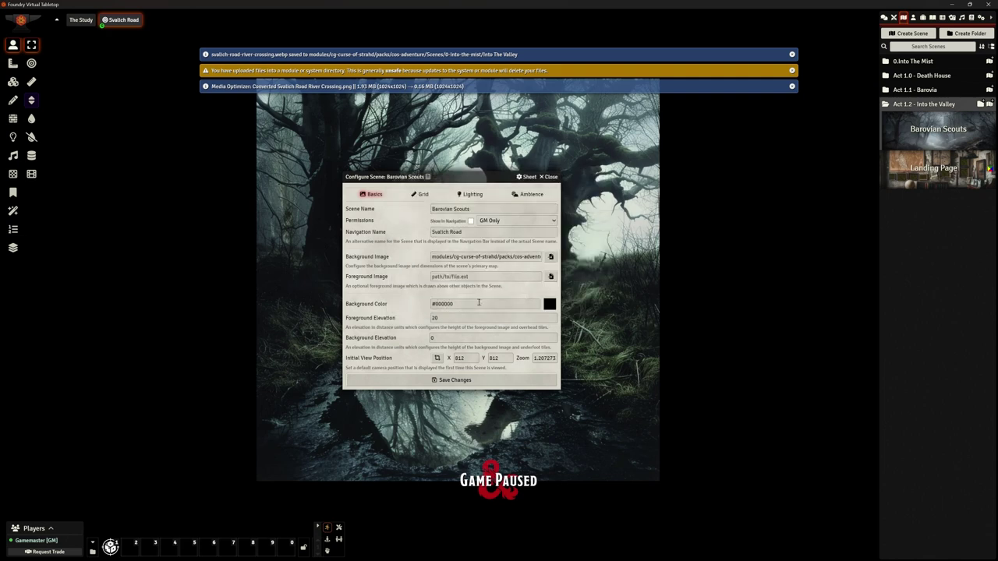
left_click(443, 382)
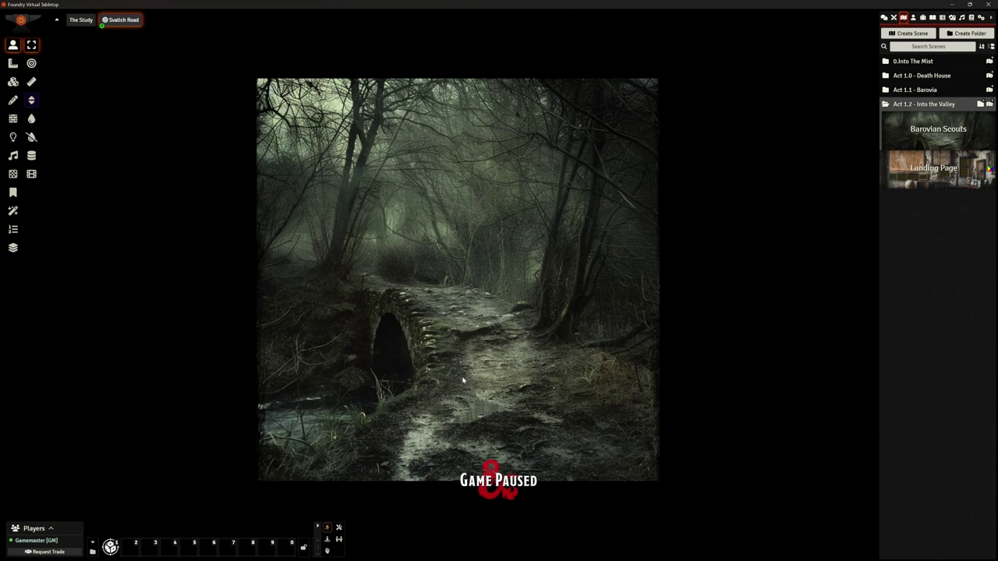
Step: Examine the river crossing background in the Barovian Scouts scene, from the stone bridge to the surrounding woods
scroll(500, 349, "up", 2)
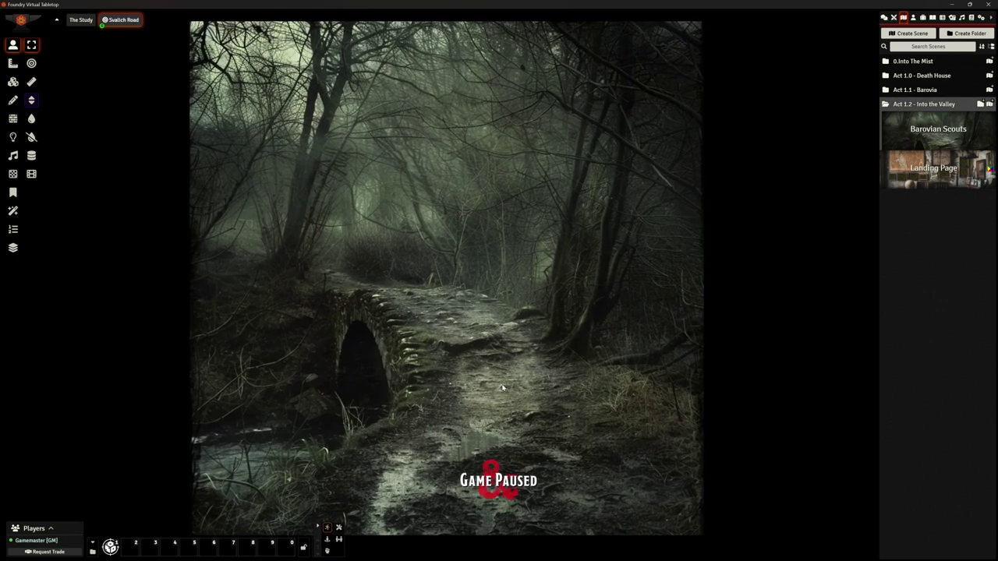
scroll(485, 370, "down", 1)
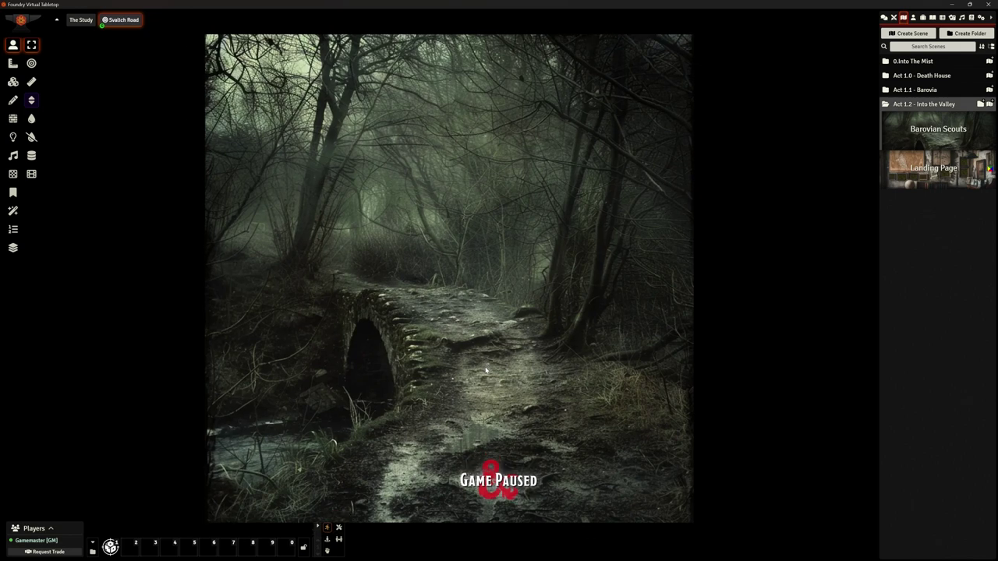
mouse_move(569, 423)
left_mouse_down()
mouse_move(508, 335)
mouse_move(554, 379)
mouse_move(570, 414)
left_mouse_up()
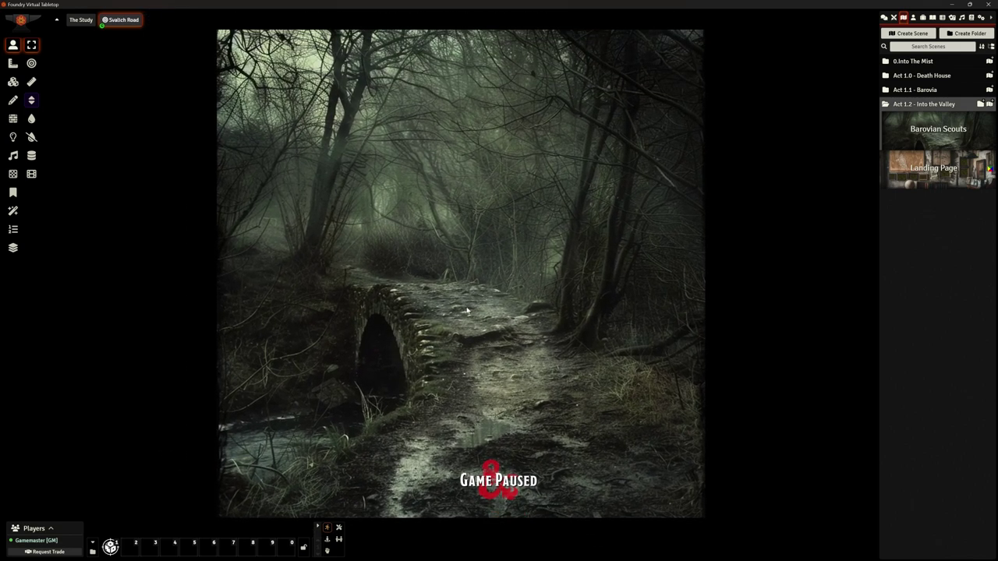
left_click_drag(427, 272, 515, 354)
scroll(515, 353, "up", 5)
left_click_drag(523, 400, 514, 320)
scroll(514, 321, "down", 5)
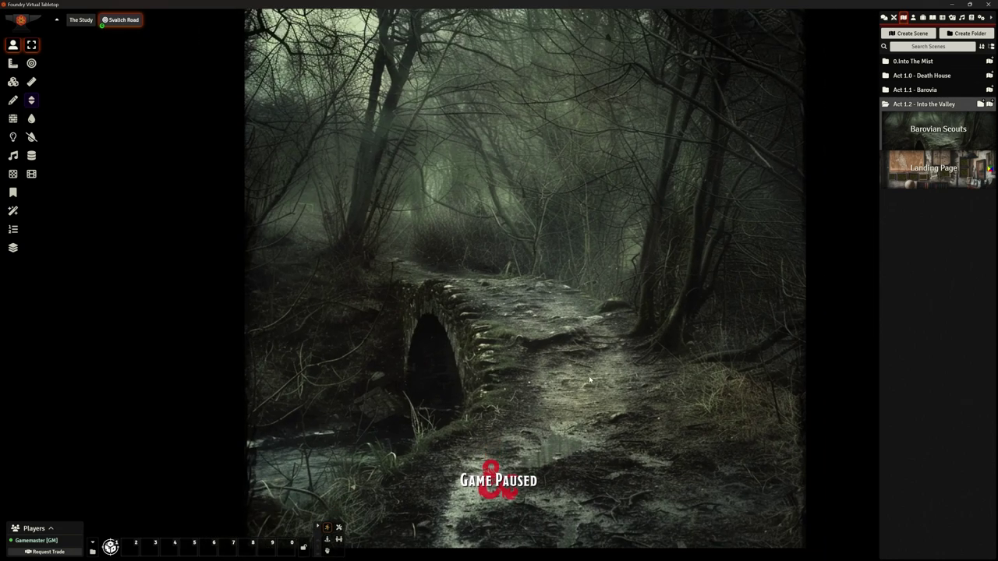
left_click_drag(594, 386, 531, 358)
scroll(555, 363, "down", 1)
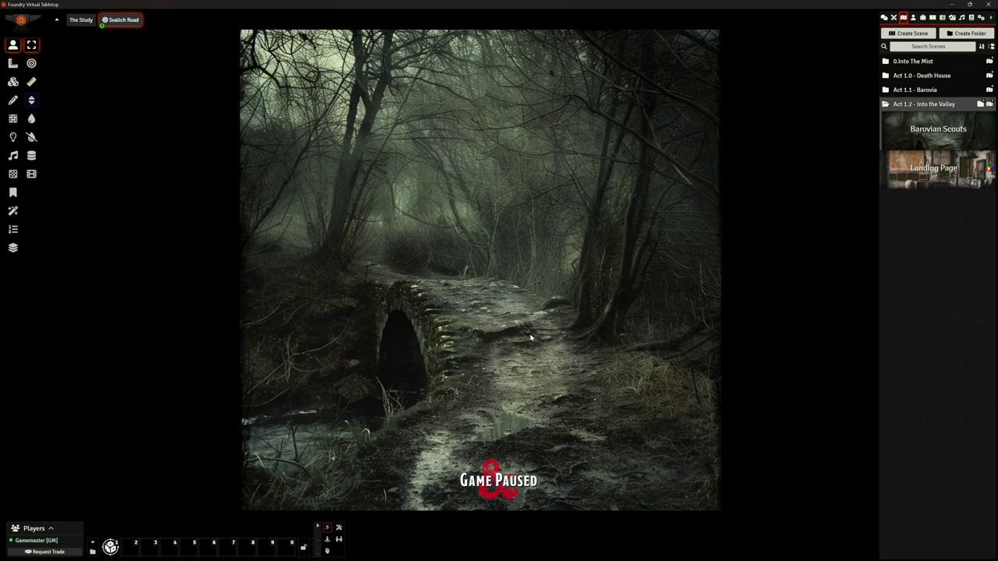
left_click_drag(530, 343, 500, 341)
scroll(505, 347, "down", 1)
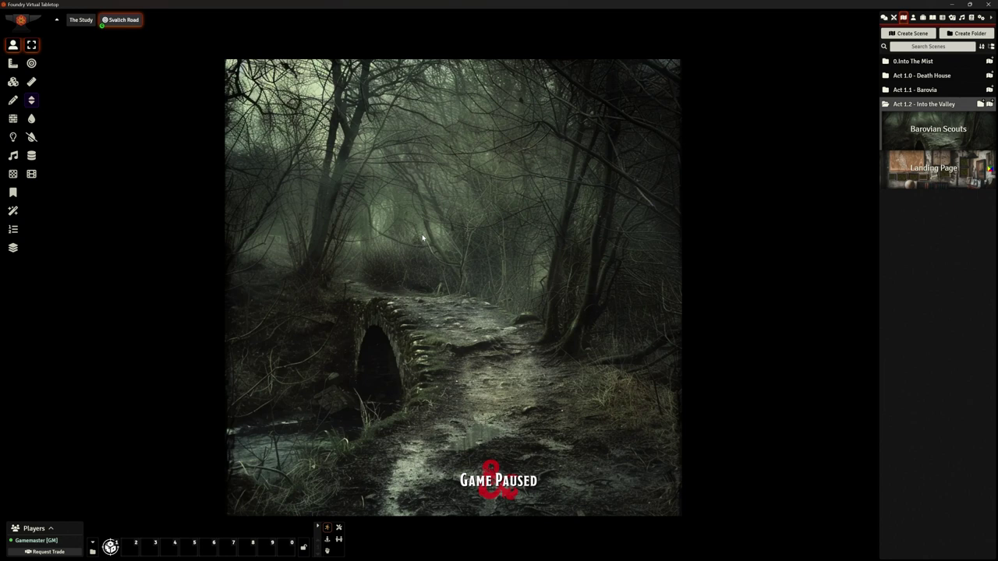
Step: Draw a small tile about 89 by 51 pixels in the empty area outside the map's upper left edge
left_click(13, 81)
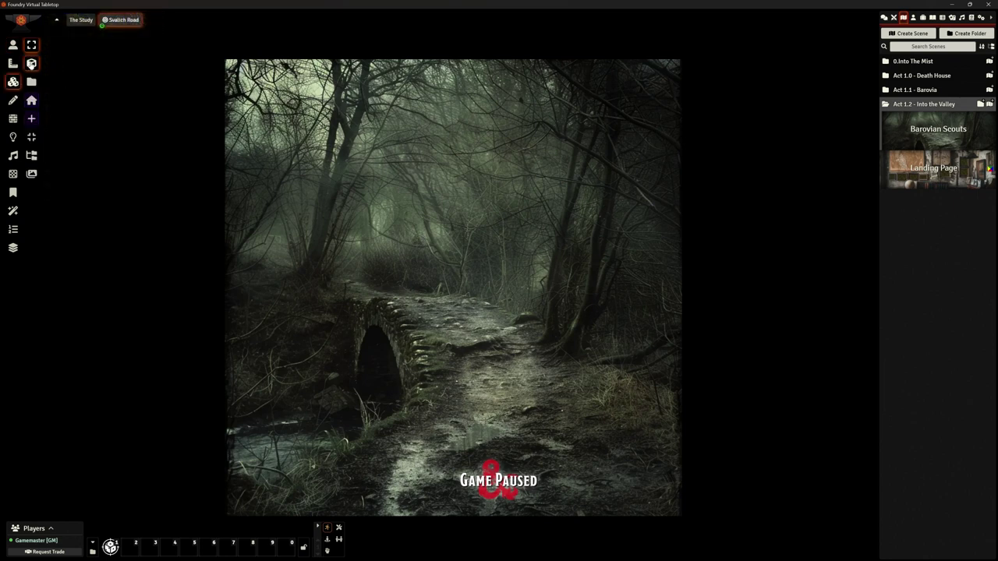
left_click_drag(172, 135, 211, 159)
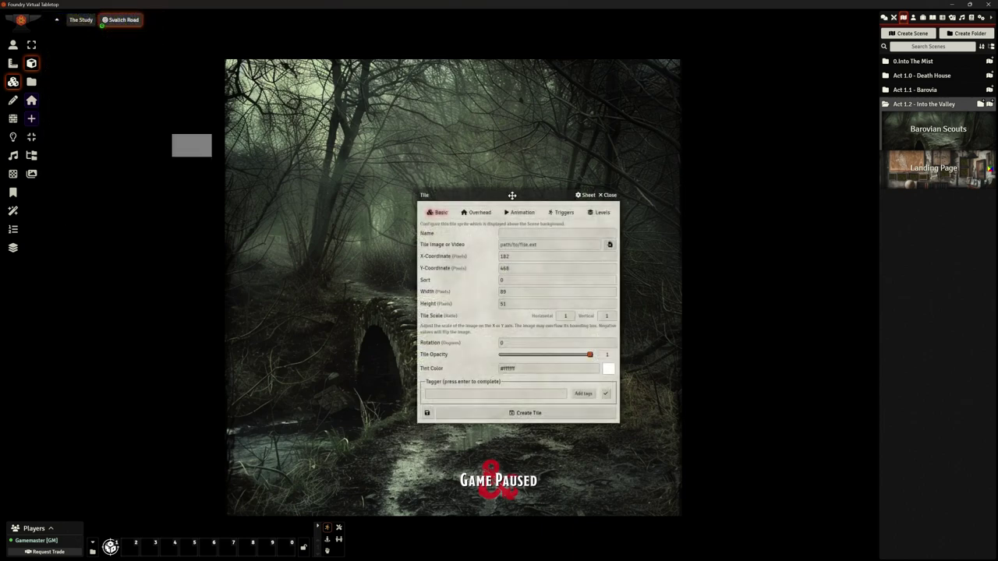
left_click_drag(522, 197, 559, 202)
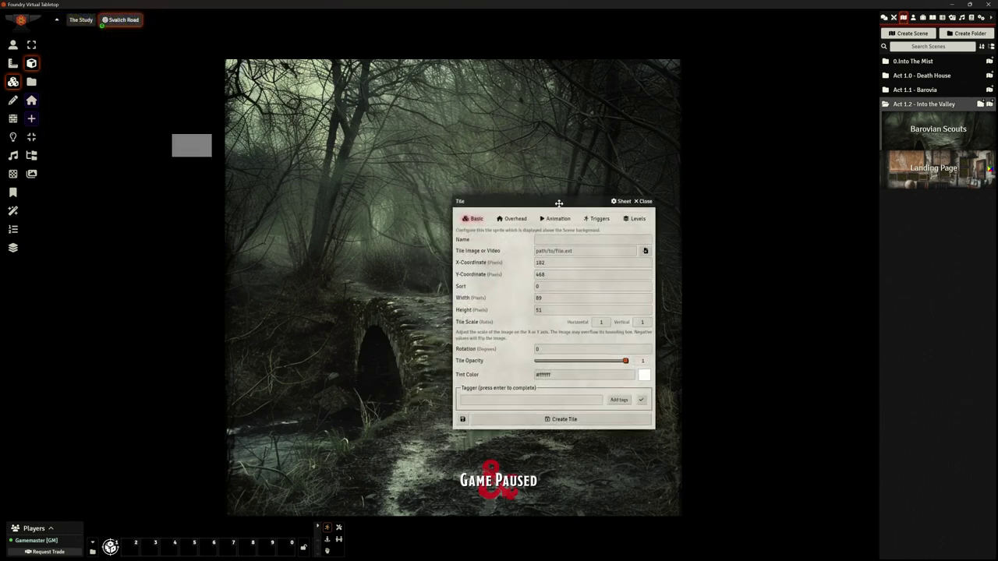
Step: Upload Barovian Scout 2.png to the Into The Valley folder and assign it as the new tile's image
left_click(645, 250)
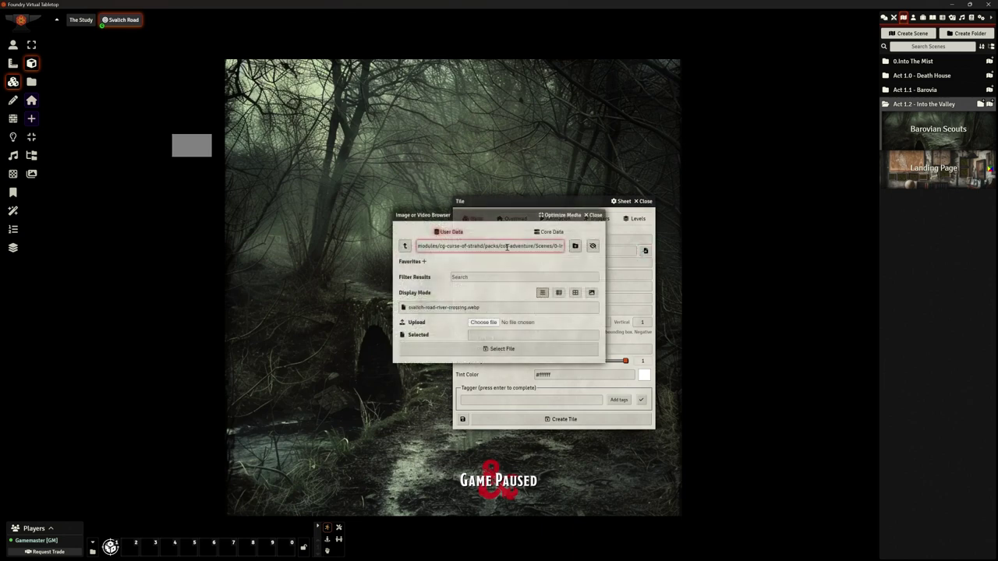
left_click_drag(507, 246, 550, 266)
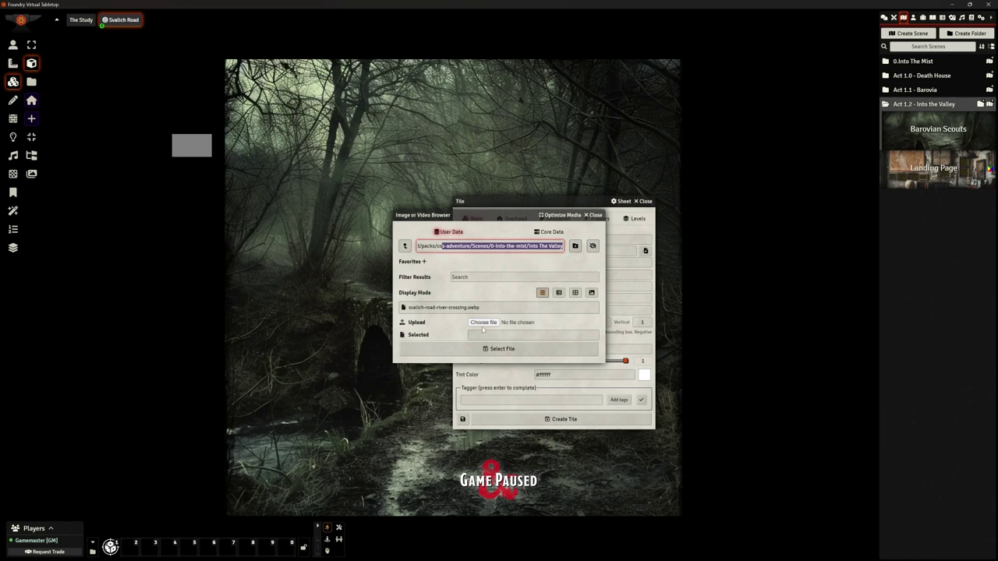
left_click(484, 322)
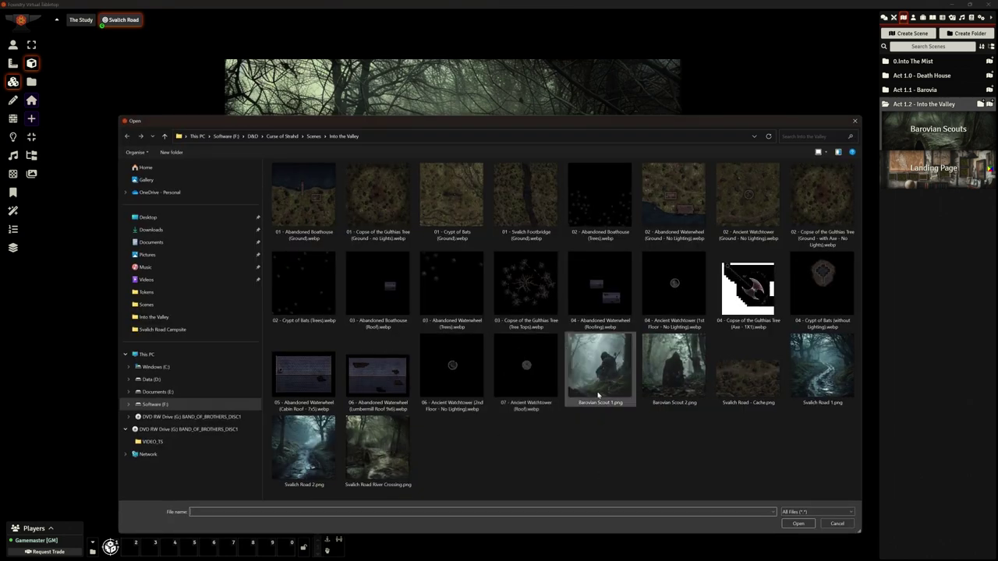
left_click(674, 370)
left_click(798, 524)
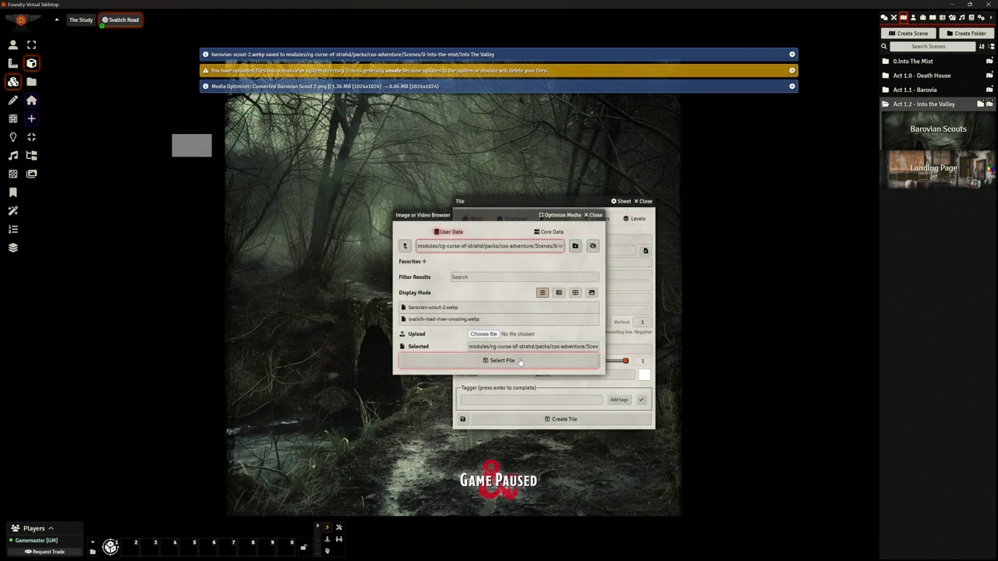
left_click(520, 361)
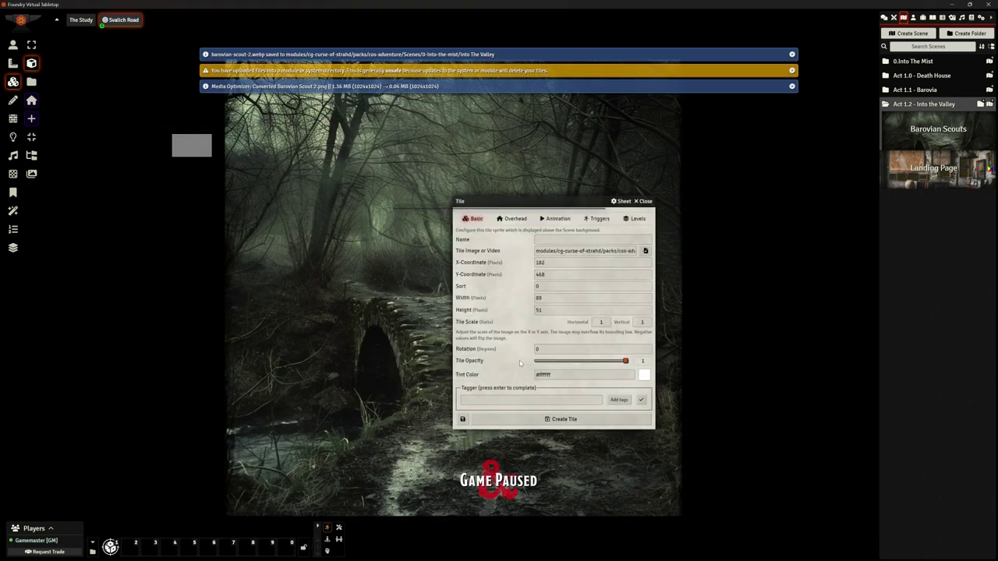
Step: Create the scout tile and place it as a small upright picture slightly lower outside the map's left edge
left_click_drag(567, 204, 564, 170)
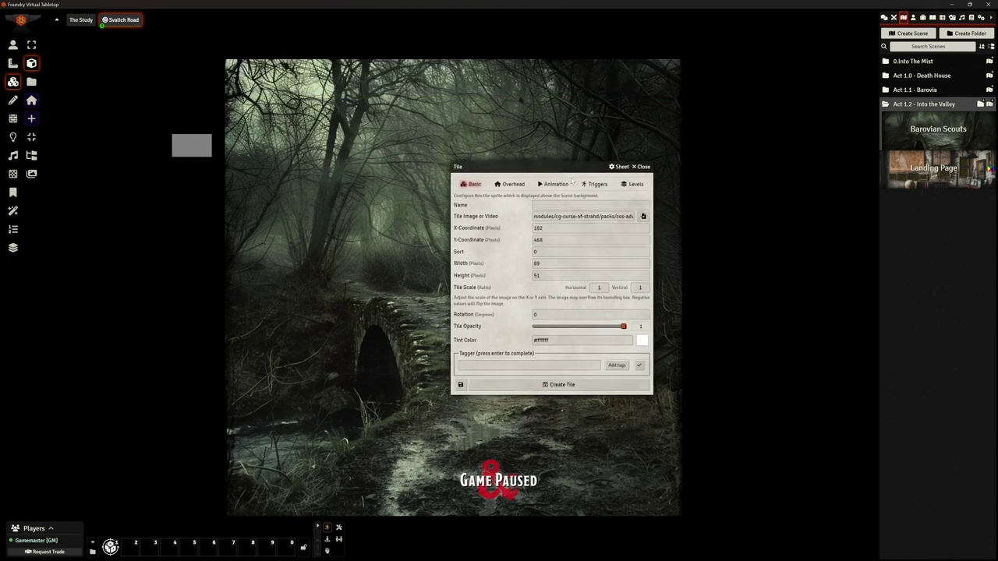
left_click(555, 384)
left_click_drag(189, 150, 175, 212)
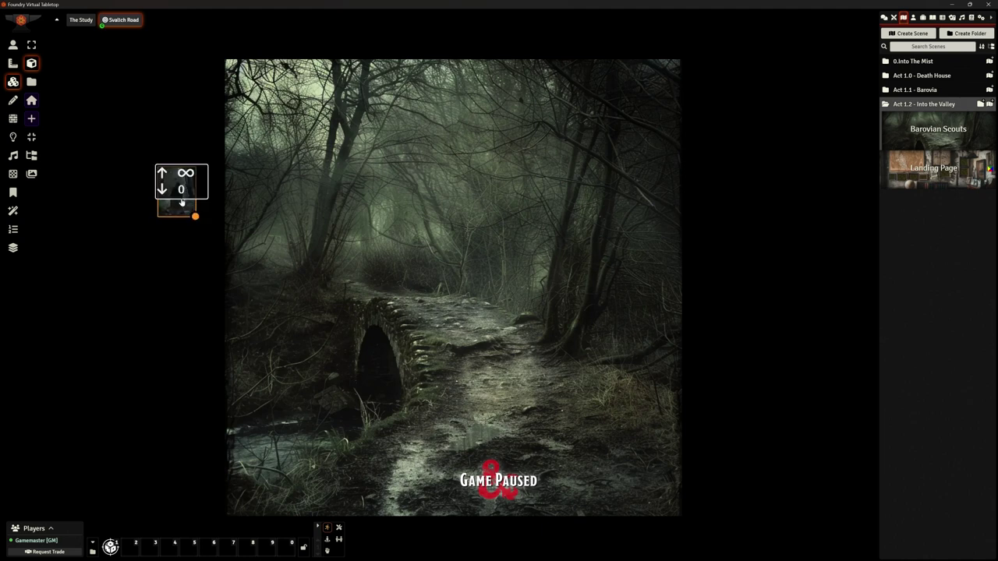
Step: Try placing a second barovian-scout-2 tile on the map from the Tile Browser, then shrink it and delete it
key("ctrl+c")
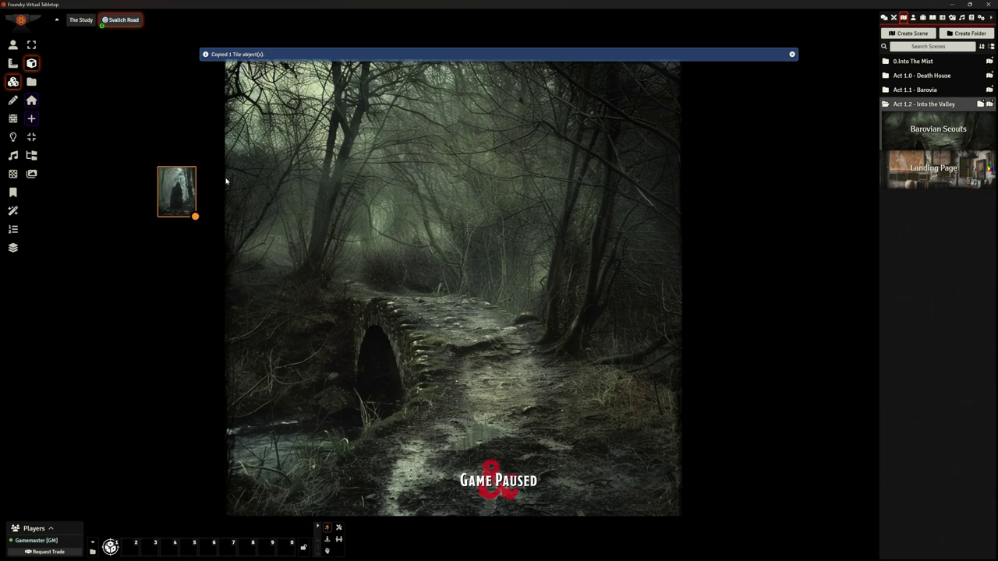
scroll(227, 160, "up", 1)
left_click(32, 81)
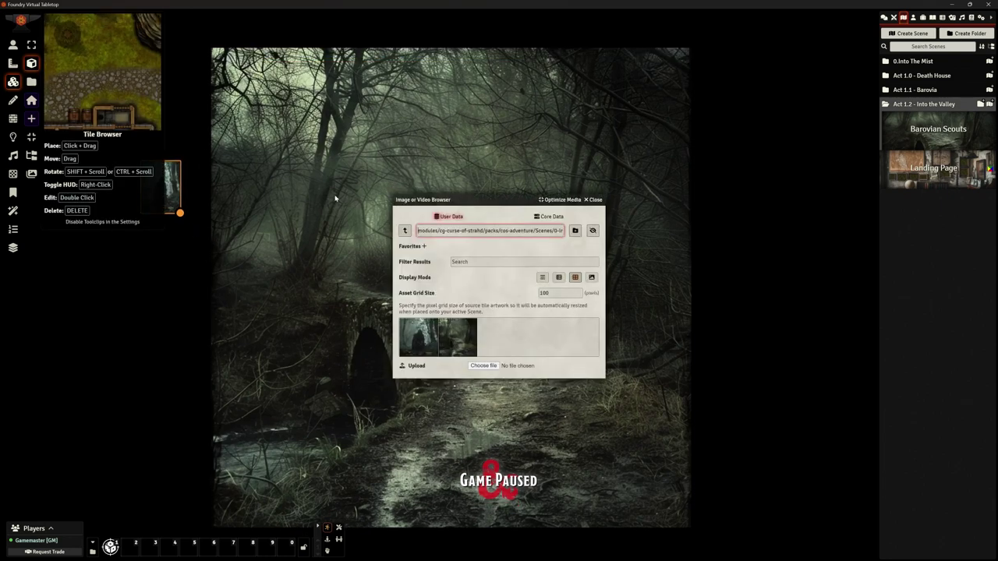
left_click_drag(531, 200, 827, 191)
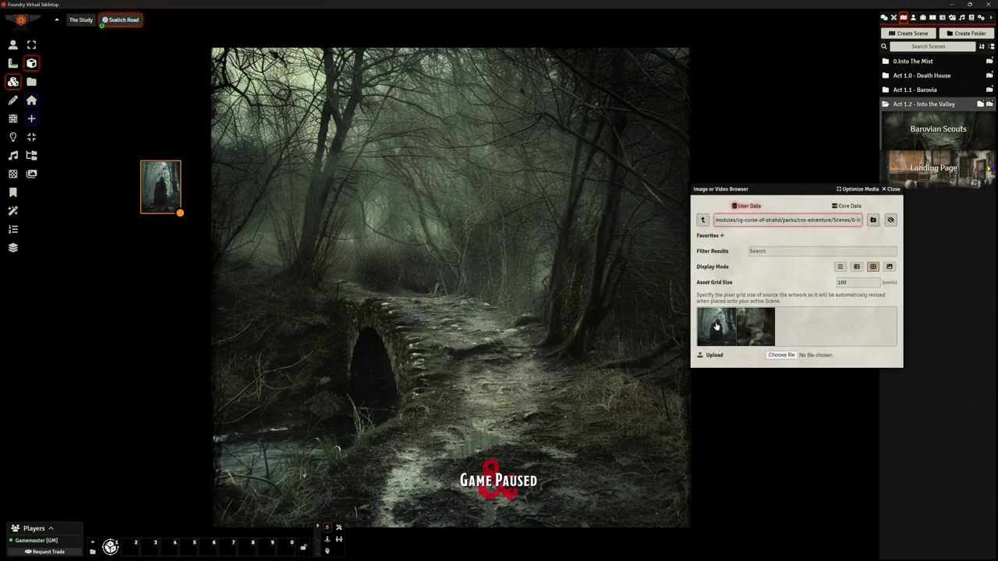
left_click_drag(716, 326, 433, 285)
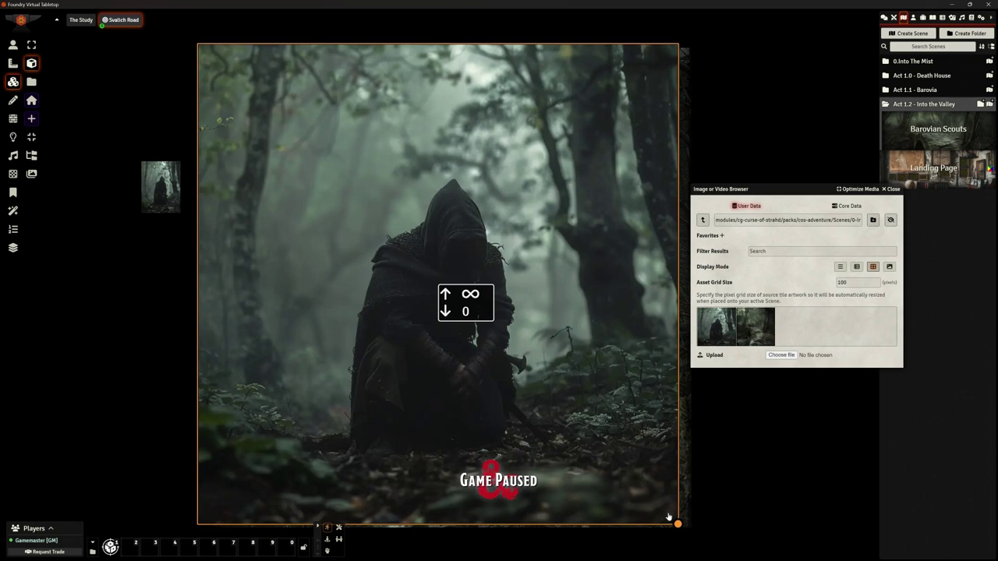
left_click_drag(676, 522, 310, 170)
key("Delete")
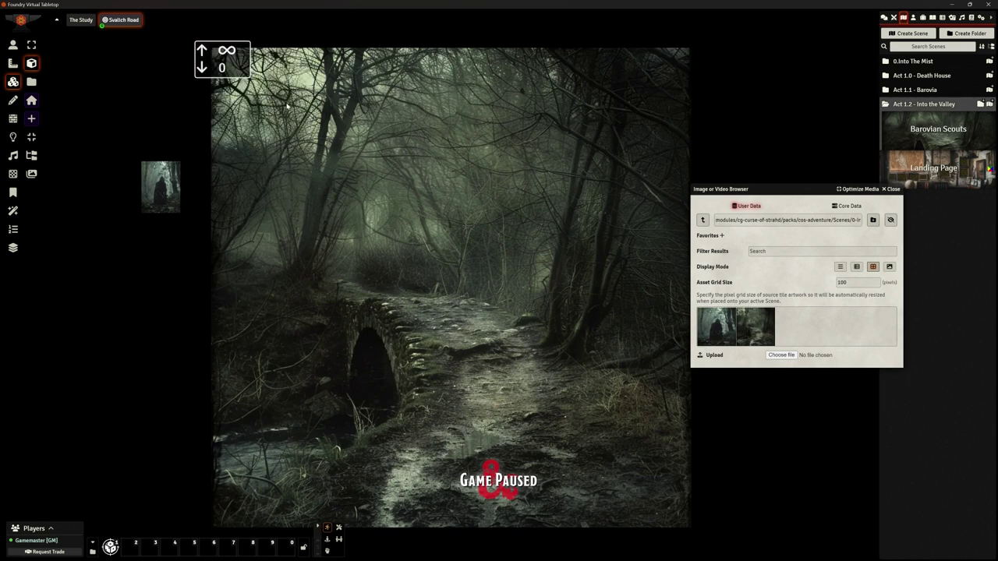
left_click(890, 189)
left_click(32, 81)
left_click_drag(475, 195, 645, 203)
left_click(766, 208)
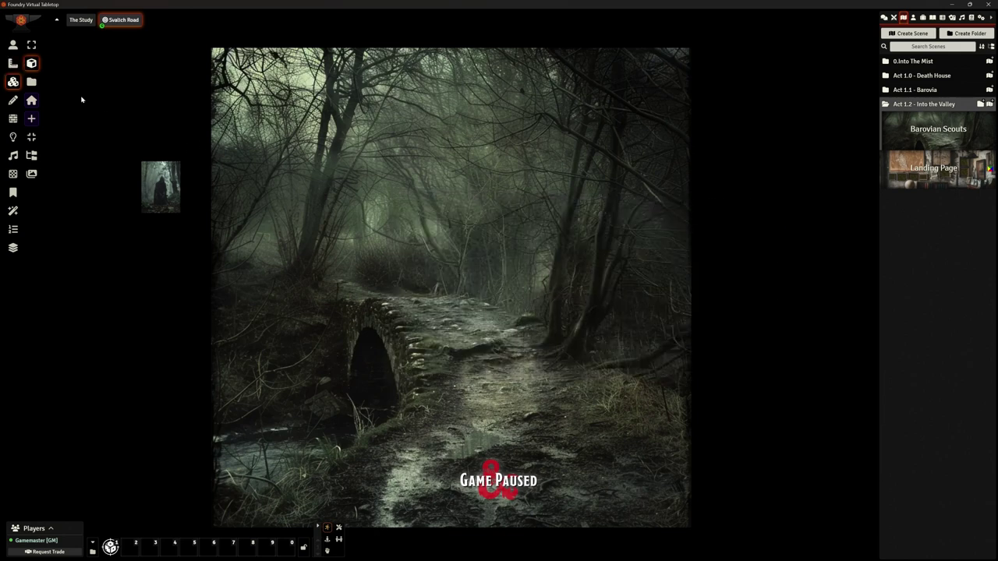
Step: Draw an upright tile about 325 by 531 pixels over the map's left half and assign Barovian Scout 2.png as its image
mouse_move(265, 162)
left_mouse_down()
mouse_move(406, 363)
mouse_move(407, 394)
left_mouse_up()
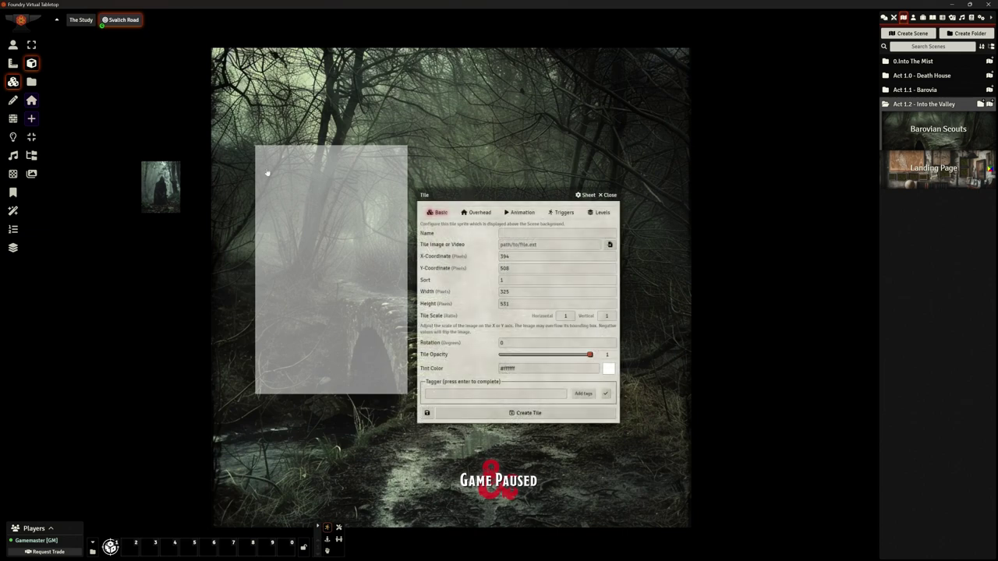
left_click(609, 244)
left_click_drag(421, 240, 575, 248)
left_click(484, 328)
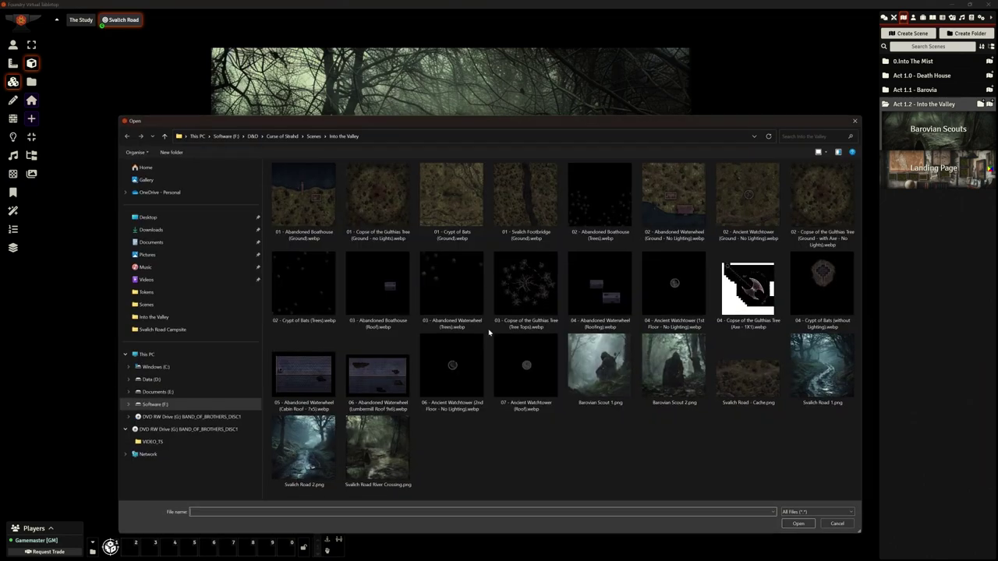
left_click(676, 384)
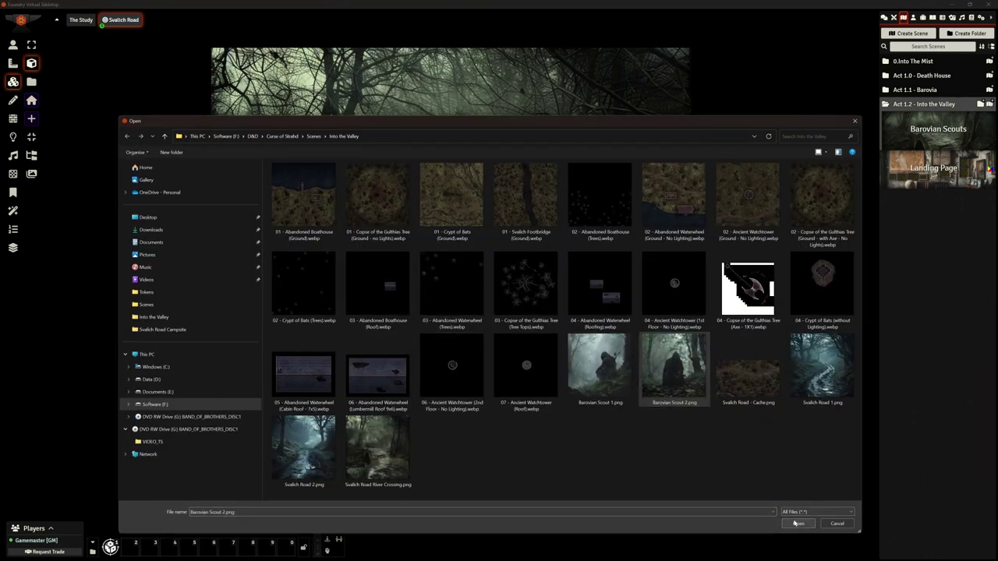
left_click(798, 523)
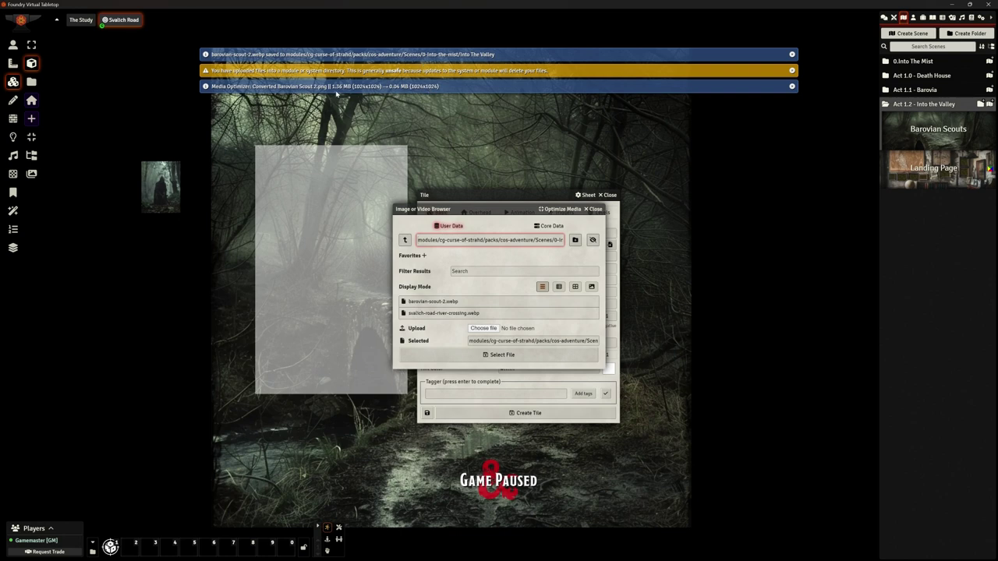
left_click(433, 301)
left_click(500, 354)
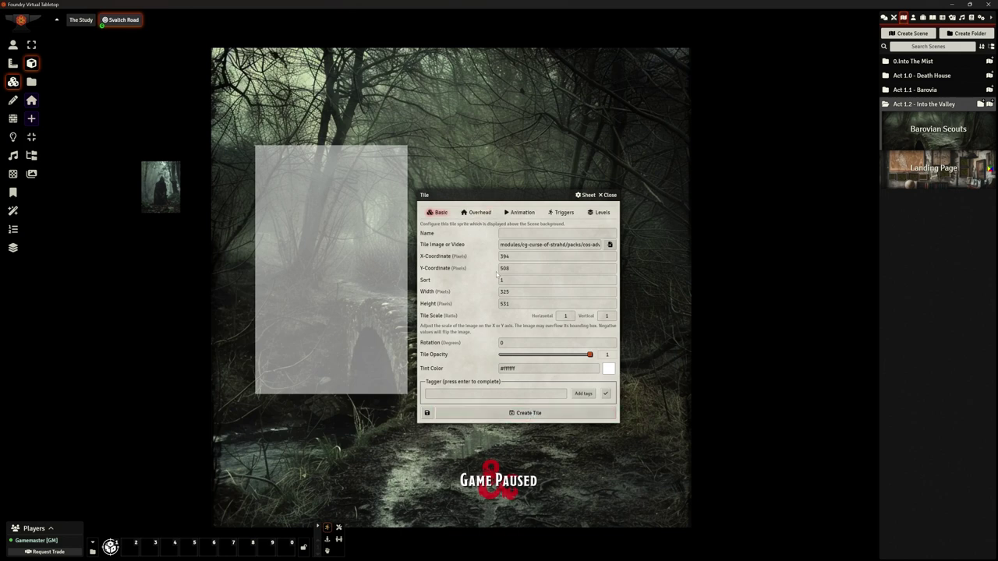
Step: Create the Barovian Scout 2 tile, resize it to about 337 by 457 pixels, and move it to the map's upper left edge
left_click(522, 413)
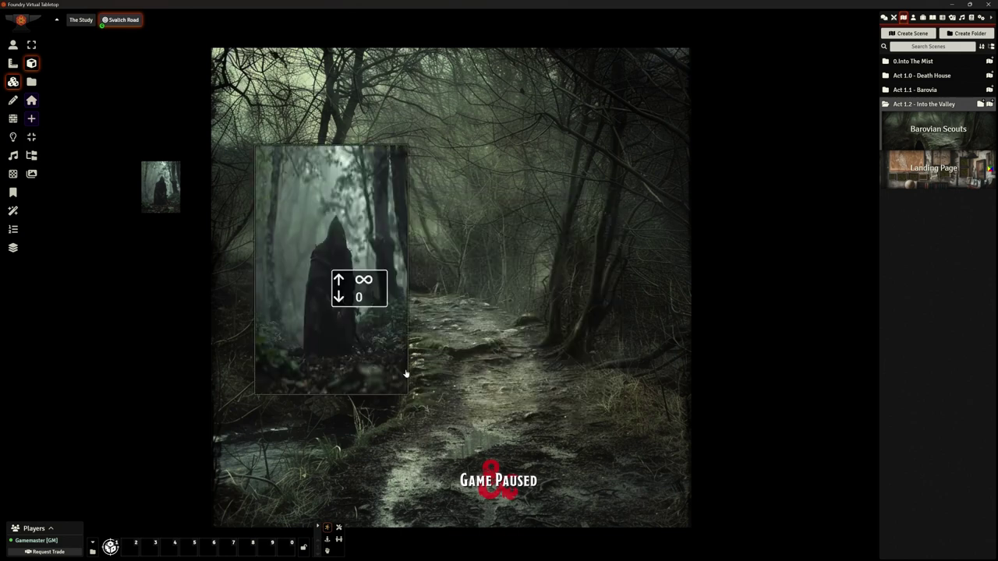
left_click(379, 355)
left_click_drag(407, 395, 411, 360)
left_click_drag(315, 279, 274, 256)
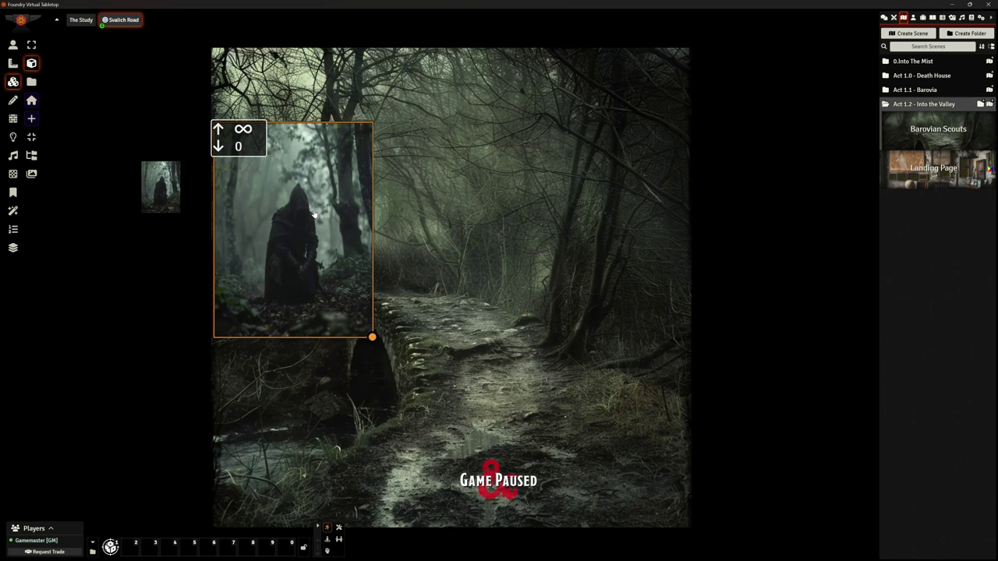
left_click_drag(363, 315, 355, 291)
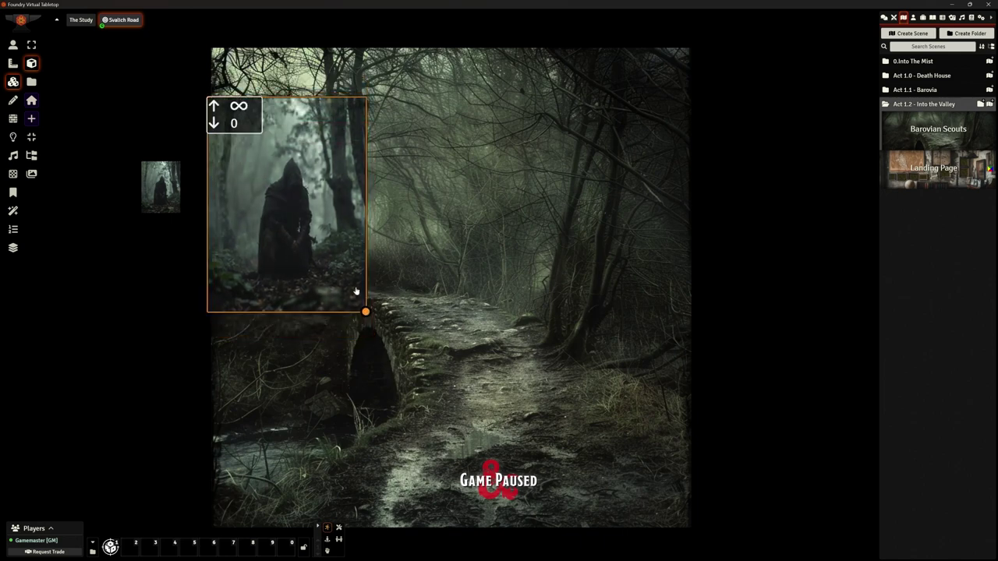
mouse_move(312, 236)
left_mouse_down()
mouse_move(324, 239)
mouse_move(312, 236)
left_mouse_up()
Step: Set the left scout tile's opacity to 0.7 and deactivate its trigger, removing the Enter event
double_click(302, 223)
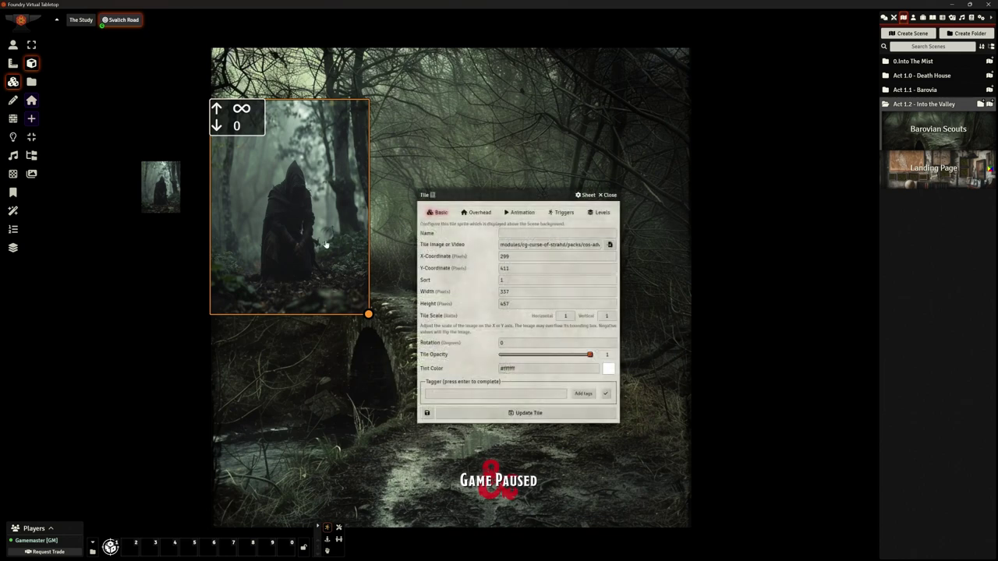
left_click_drag(590, 355, 570, 356)
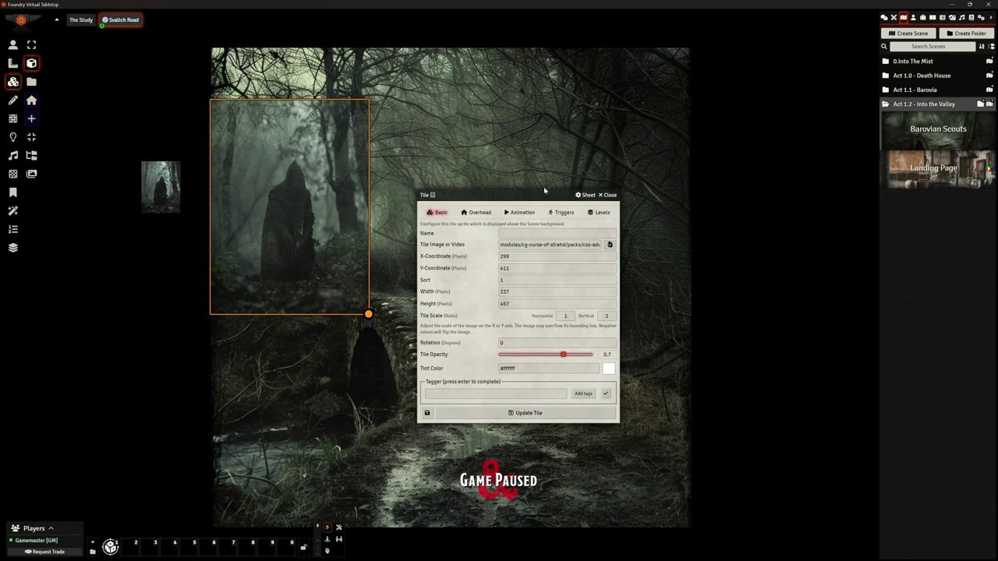
left_click(560, 214)
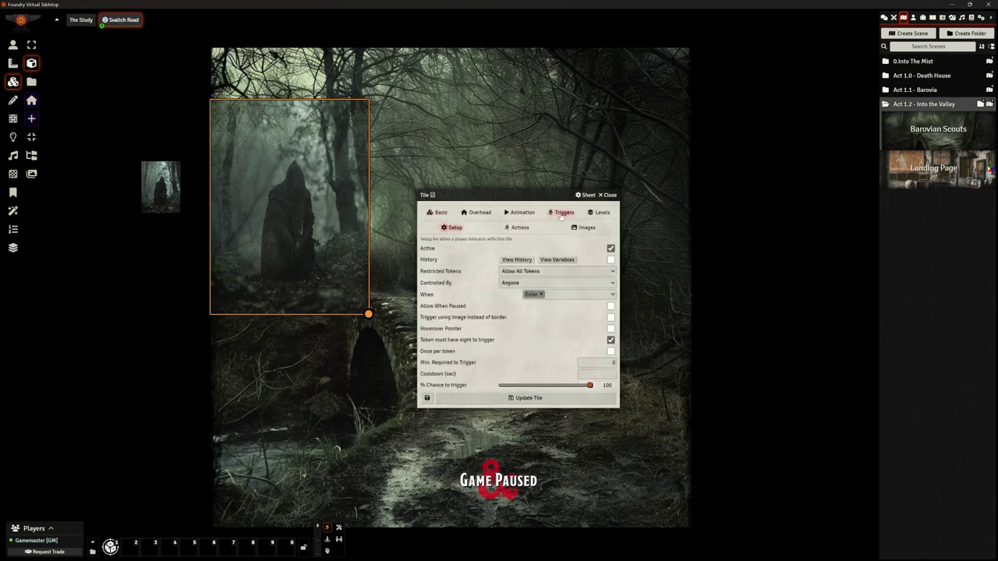
left_click(541, 294)
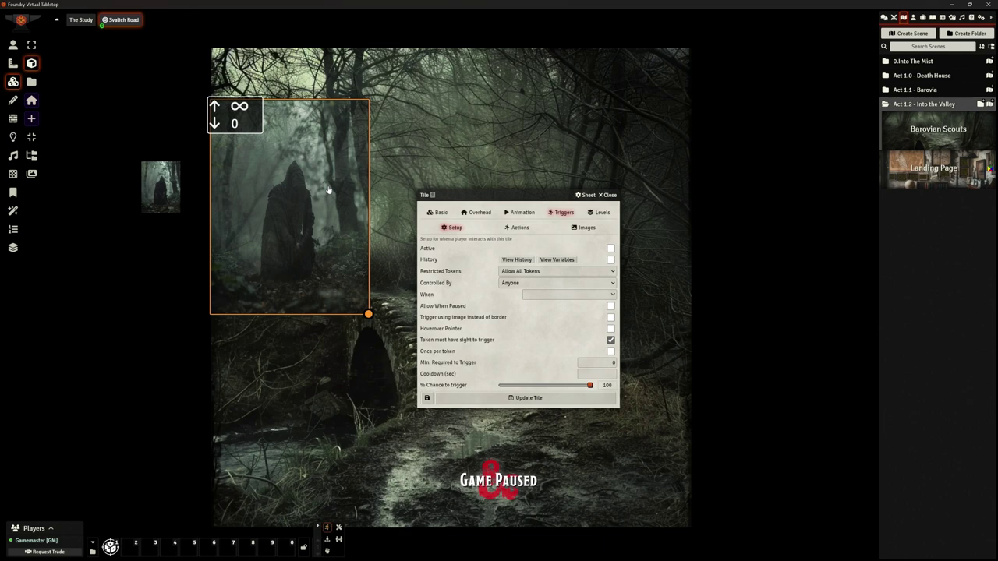
left_click(519, 227)
left_click(438, 212)
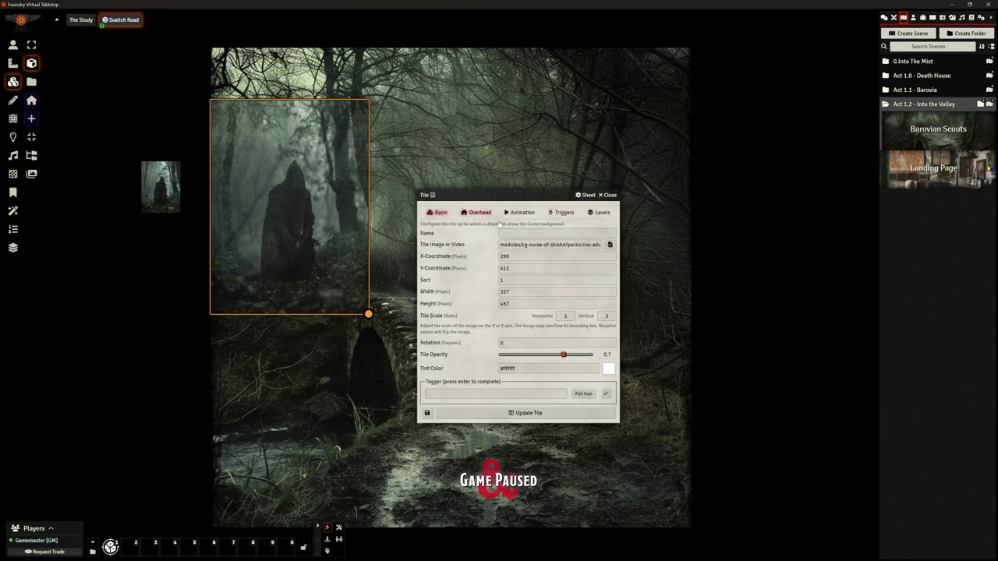
left_click(524, 414)
Step: Lock the left scout tile in place on the map
right_click(278, 219)
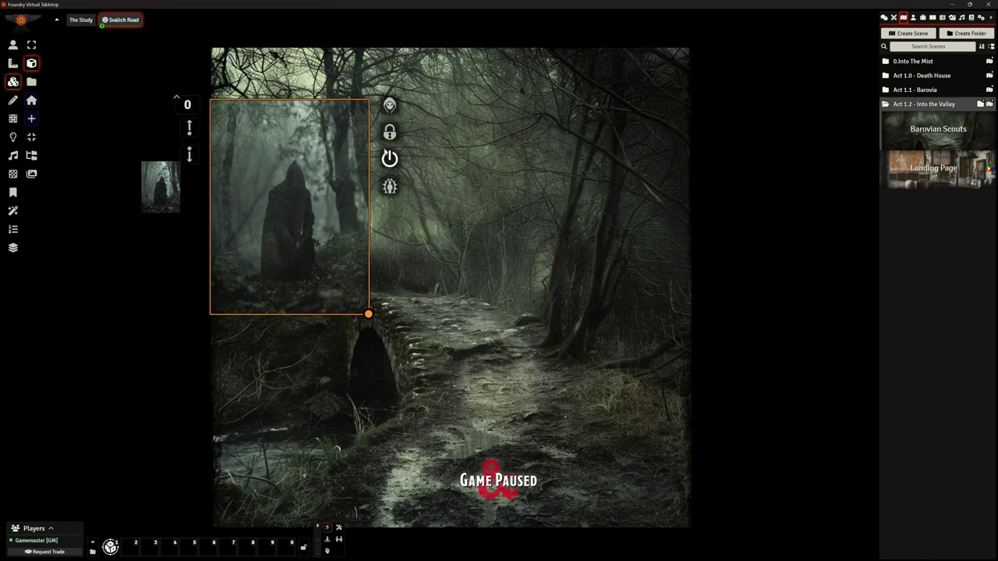
left_click(390, 133)
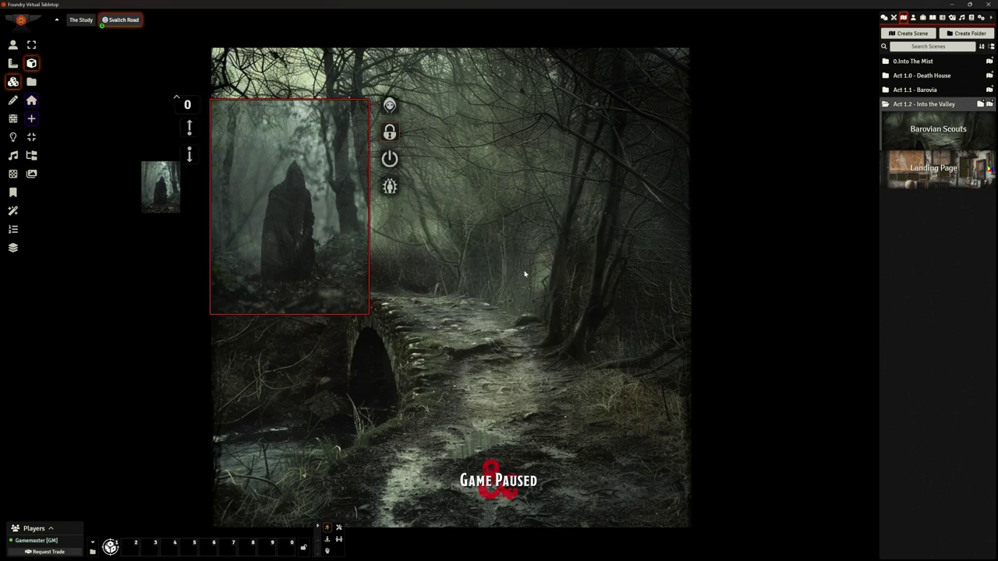
left_click(350, 242)
left_click(31, 82)
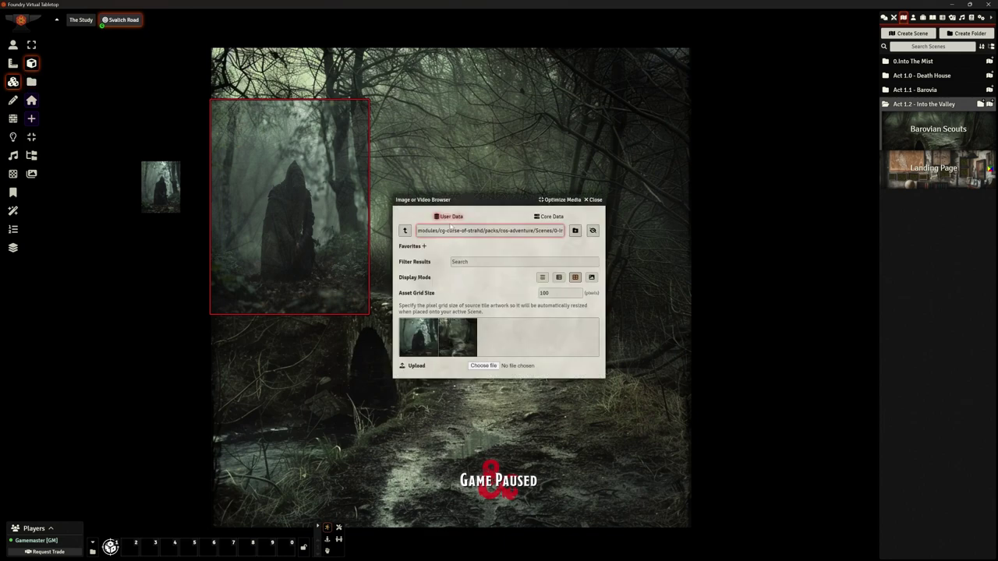
left_click(585, 201)
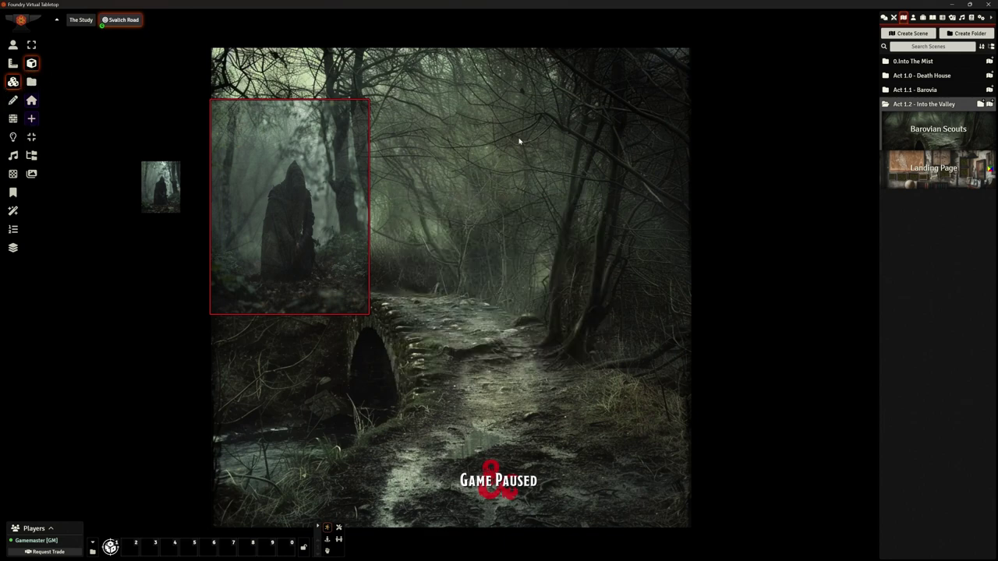
Step: Draw an upright tile about 333 by 446 pixels over the map's right half and upload Barovian Scout 1.png as its image
left_click_drag(527, 148, 672, 346)
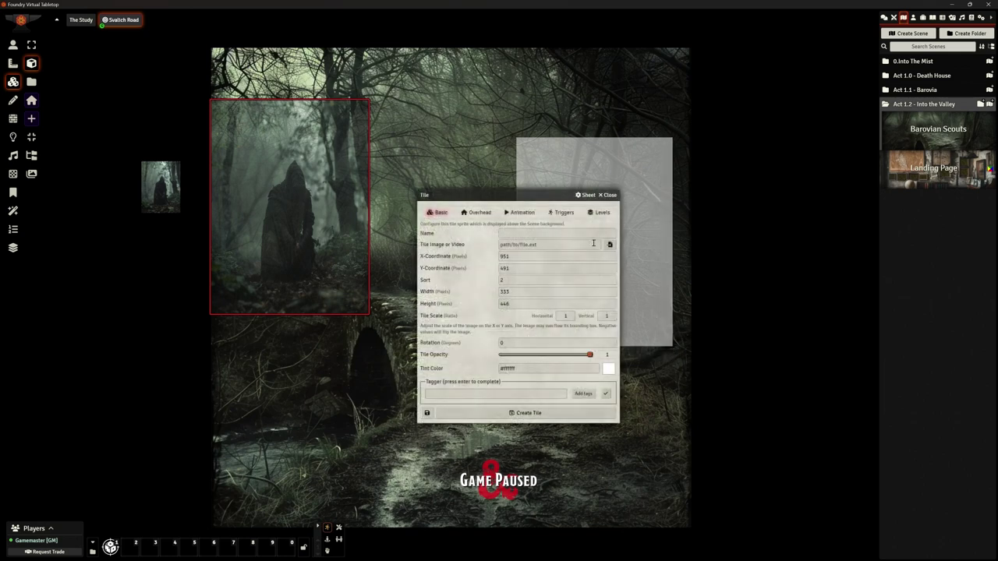
left_click(610, 244)
left_click_drag(492, 241, 571, 246)
left_click(499, 330)
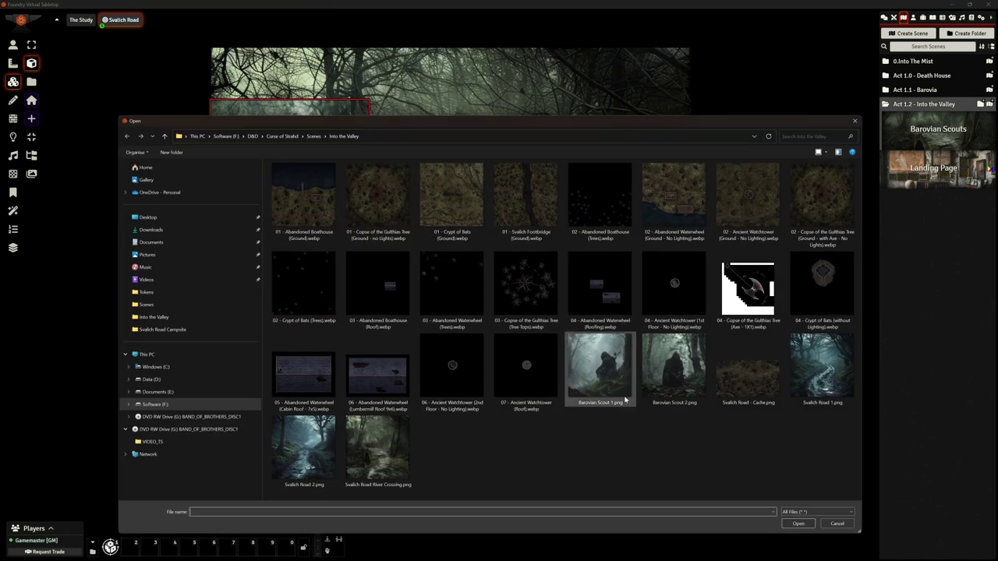
left_click(620, 385)
left_click(795, 524)
left_click(505, 368)
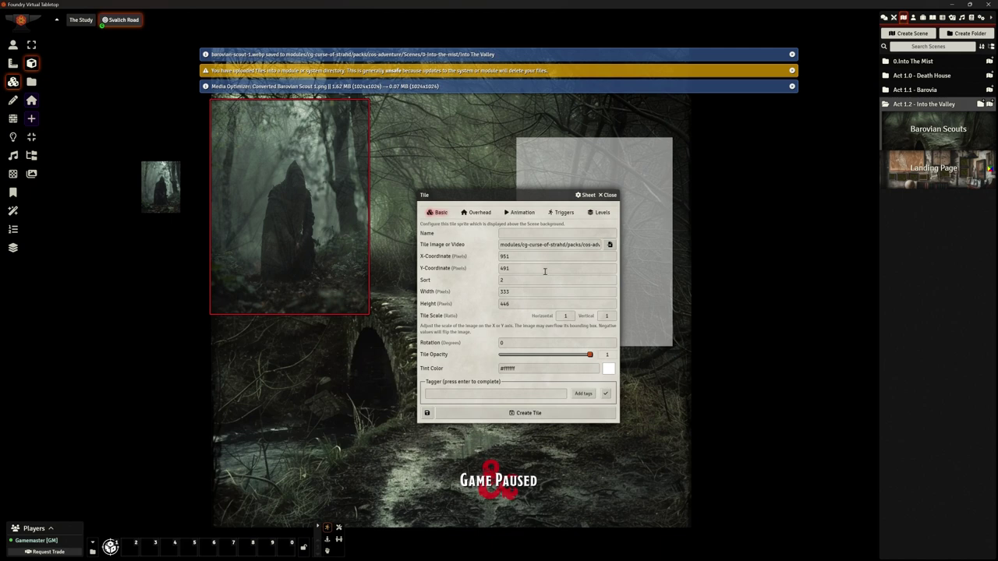
Step: Create the Barovian Scout 1 tile with opacity 0.7 and move it against the map's right edge
left_click(563, 355)
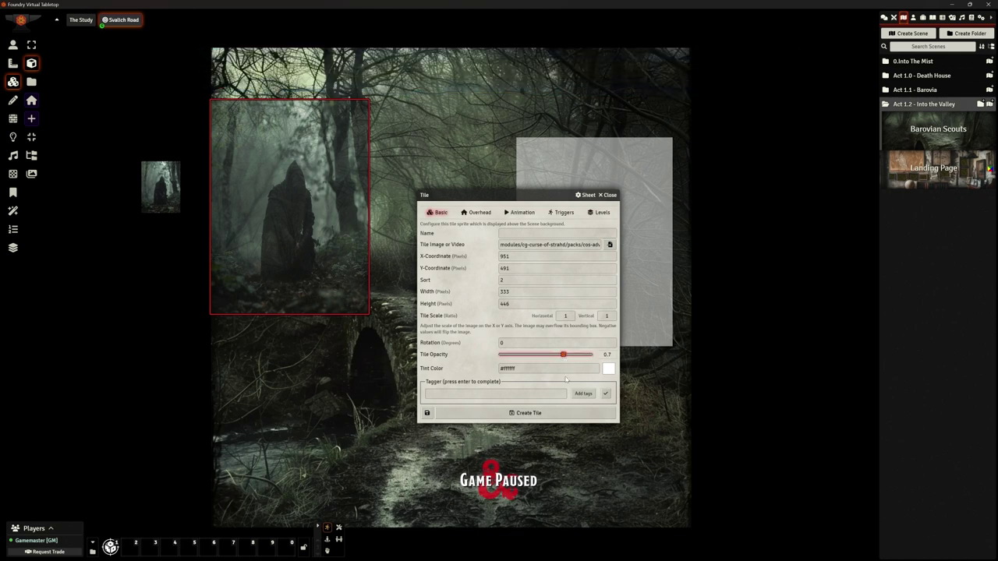
left_click_drag(526, 197, 392, 195)
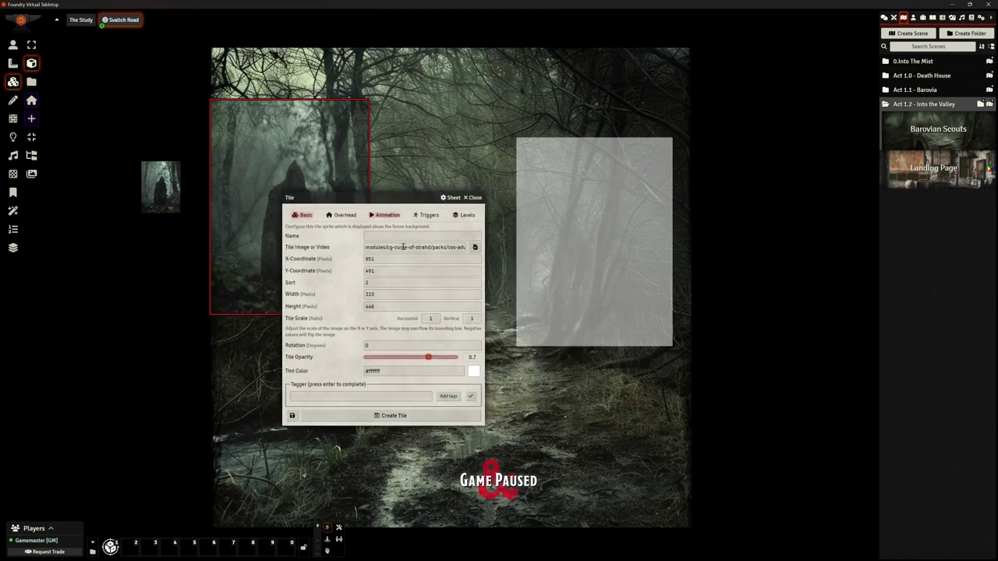
left_click(421, 413)
mouse_move(584, 250)
left_mouse_down()
mouse_move(579, 223)
mouse_move(553, 208)
mouse_move(474, 296)
mouse_move(622, 218)
mouse_move(598, 278)
mouse_move(603, 243)
left_mouse_up()
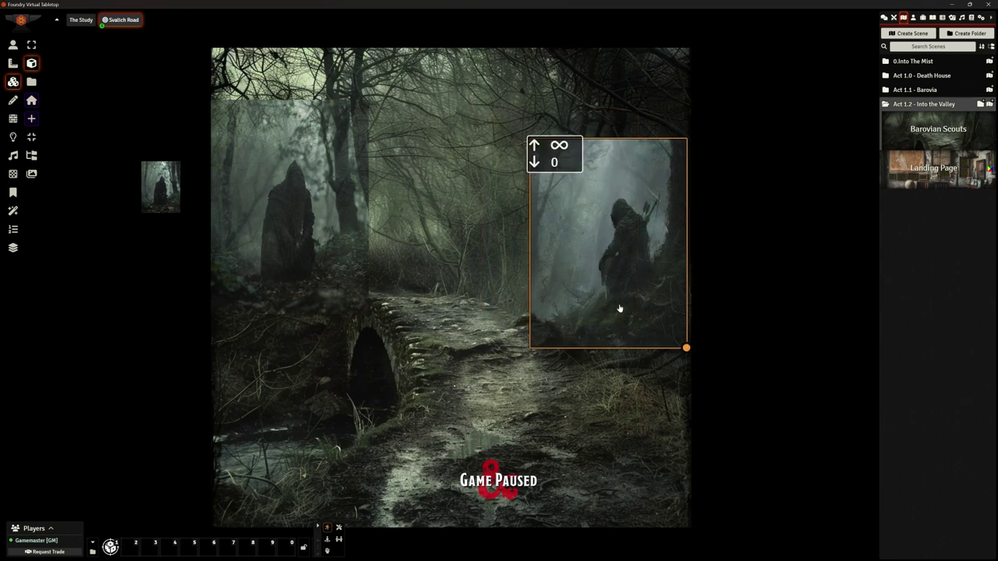
Step: Hide both large scout tiles on the map from the players
right_click(616, 257)
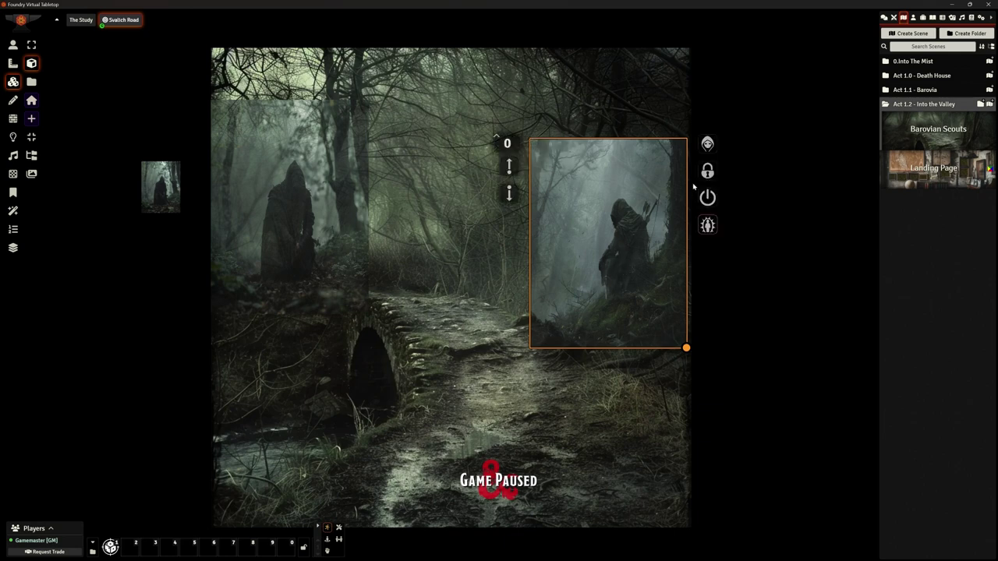
left_click(708, 143)
right_click(311, 219)
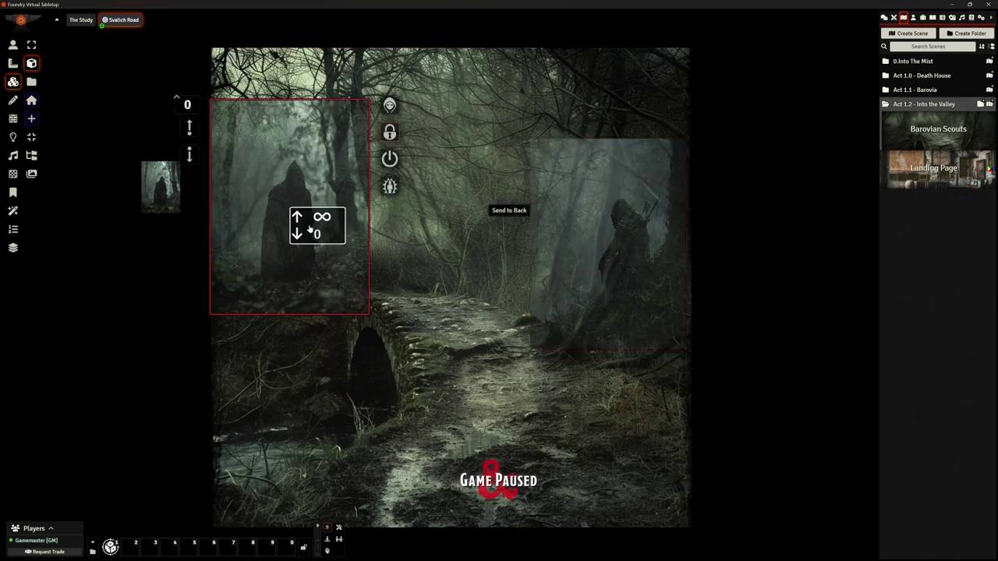
left_click(389, 105)
left_click(446, 255)
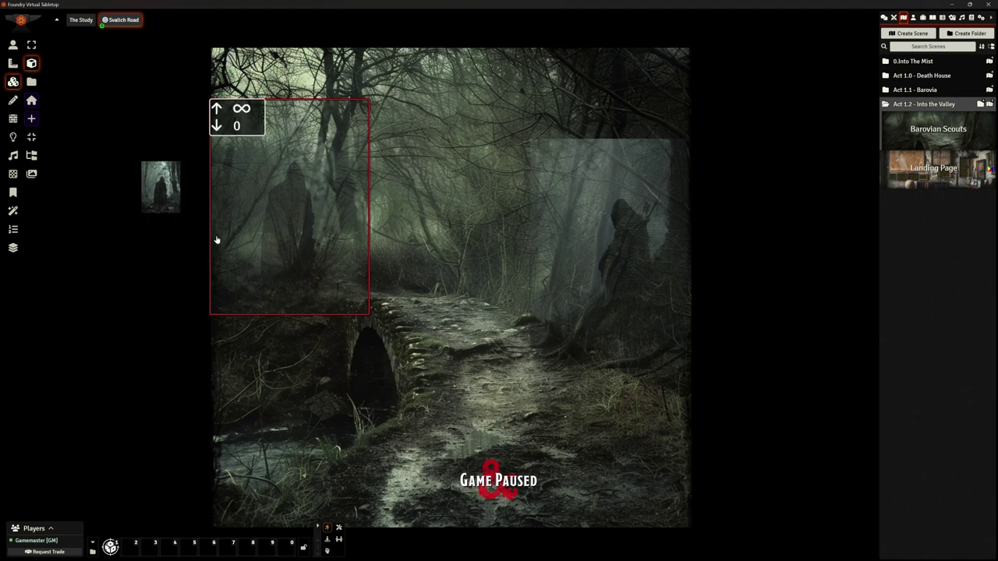
Step: Add the Tagger tag 1-bs-scout1 to the hidden scout tile on the map's left half
left_click(32, 45)
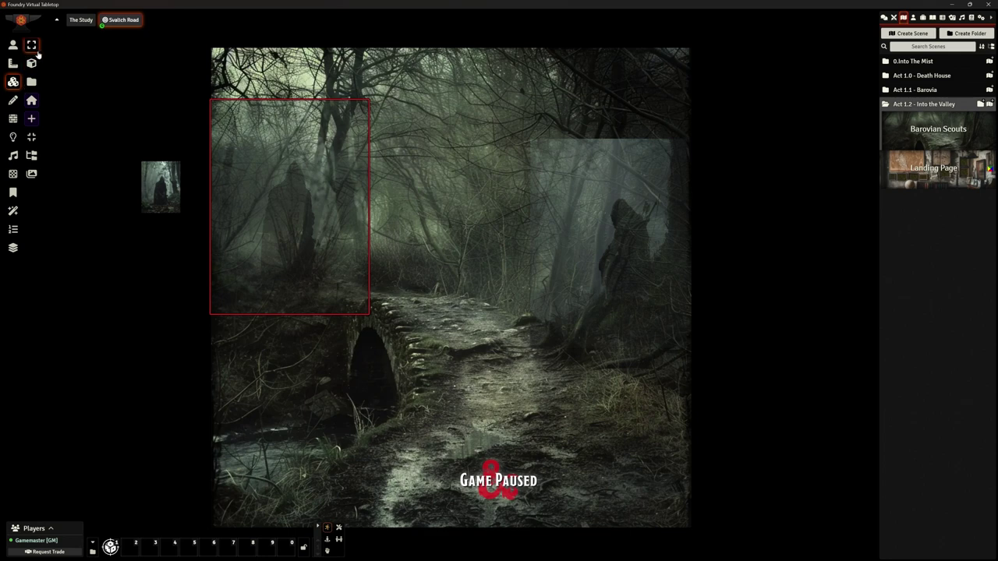
double_click(157, 195)
left_click(591, 199)
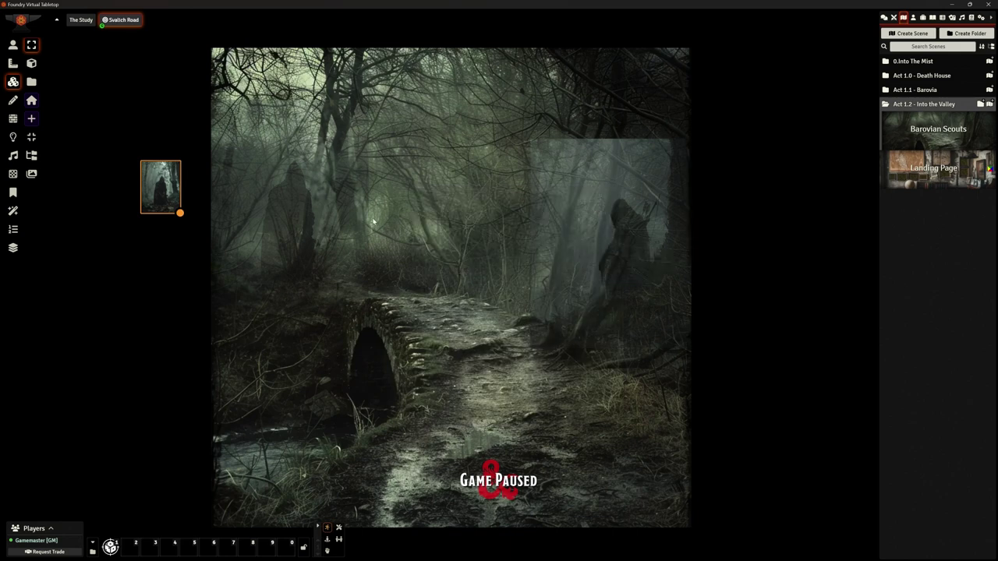
double_click(306, 188)
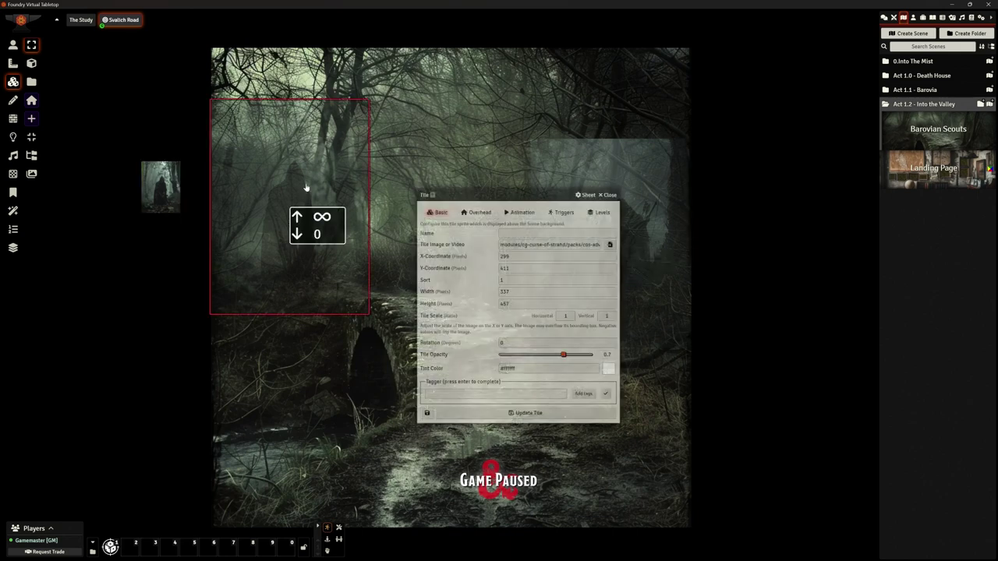
left_click(479, 395)
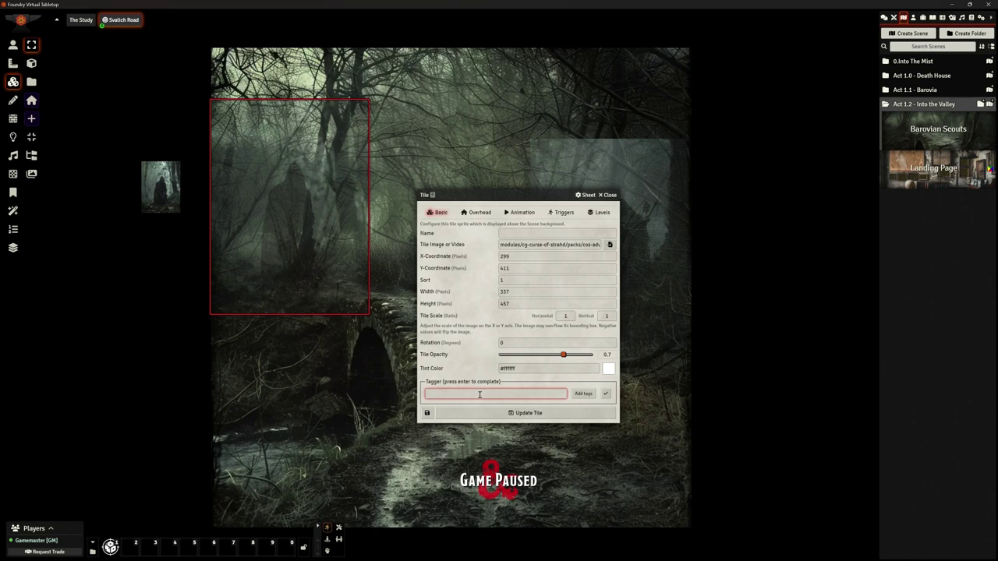
type("s")
type("cout")
key("BackSpace")
type("-bs")
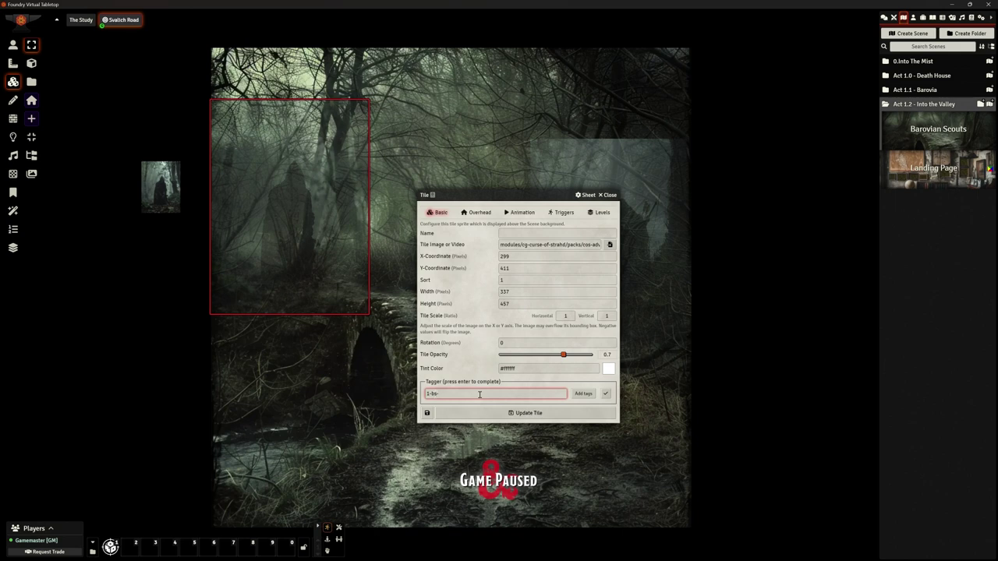
type("-")
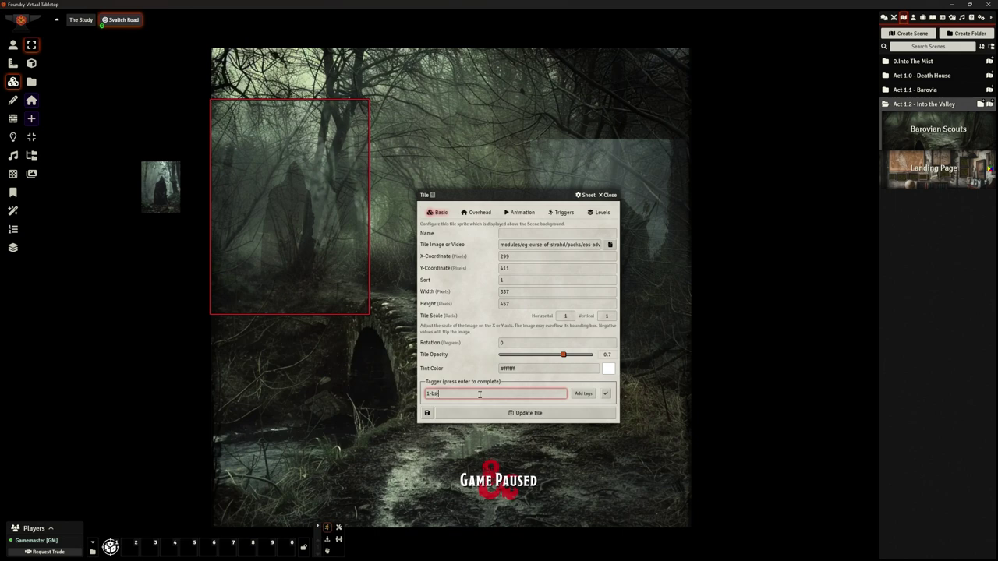
type("scout1")
left_click(583, 394)
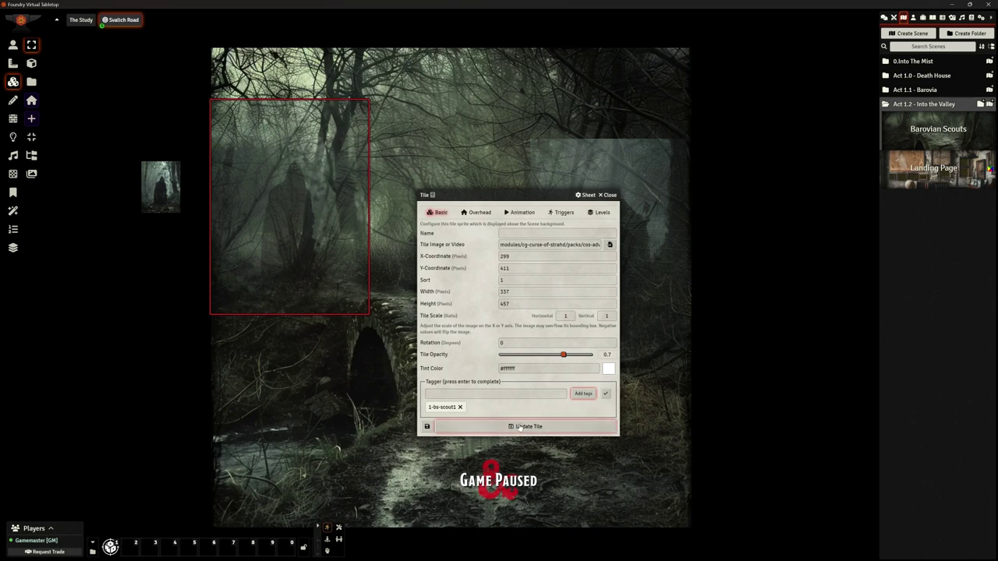
Step: Copy the text of the 1-bs-scout1 tag, add the tag back, and save the left scout tile
left_click(441, 407)
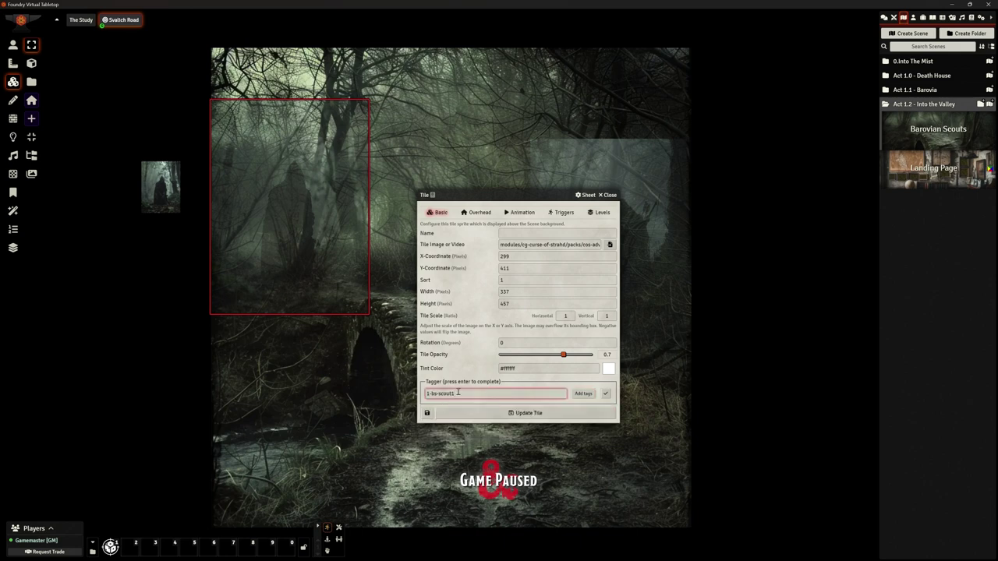
left_click_drag(459, 393, 425, 394)
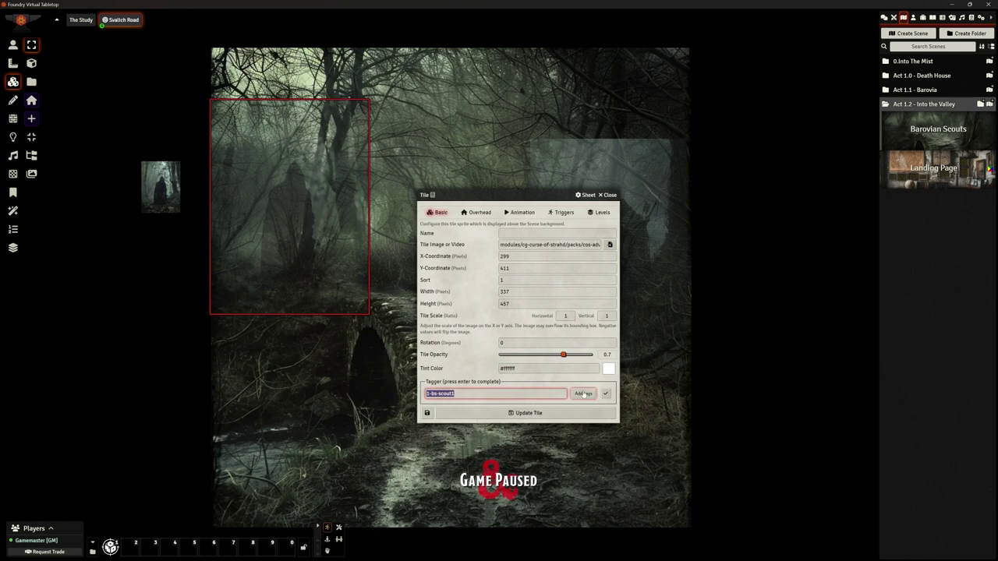
left_click(583, 394)
left_click(521, 428)
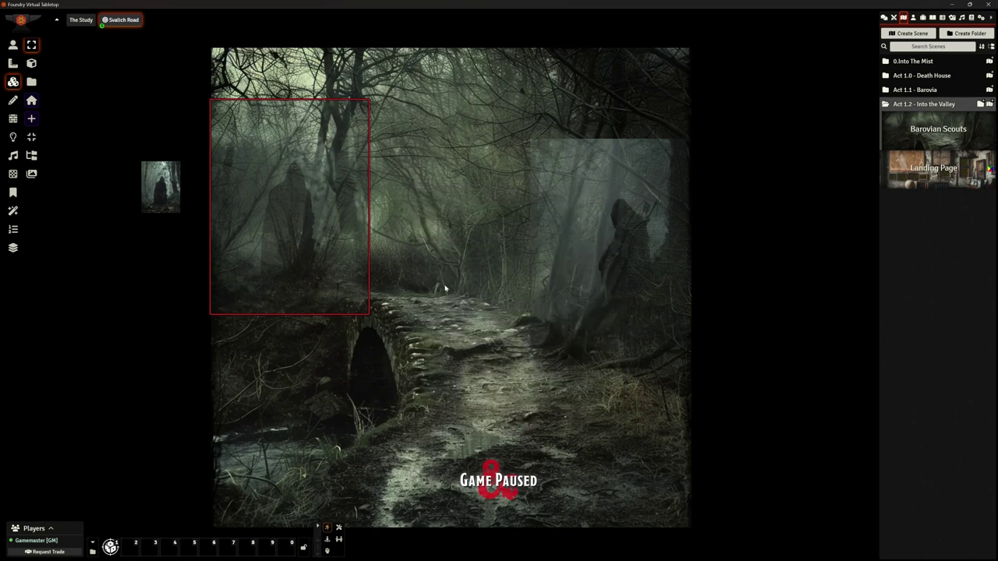
Step: Configure the small off-map tile's trigger to fire on Click instead of Enter, controlled by GM Only, and allowed when paused
double_click(168, 177)
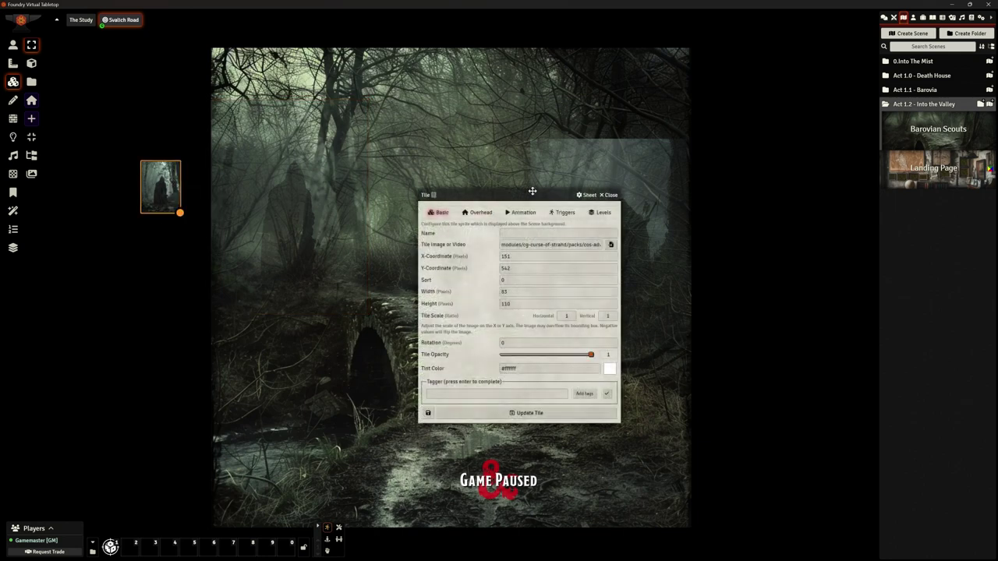
left_click_drag(532, 191, 661, 211)
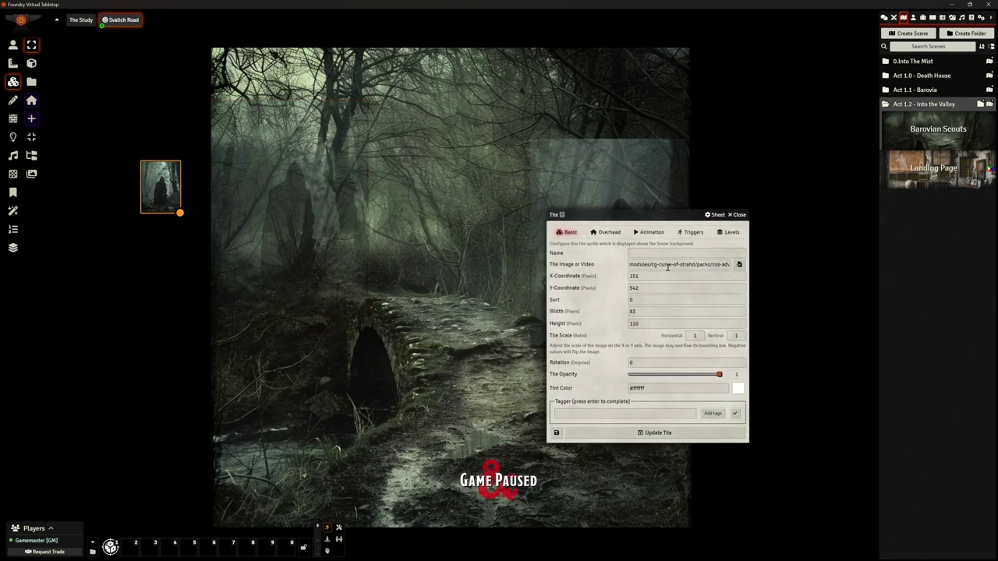
left_click(692, 234)
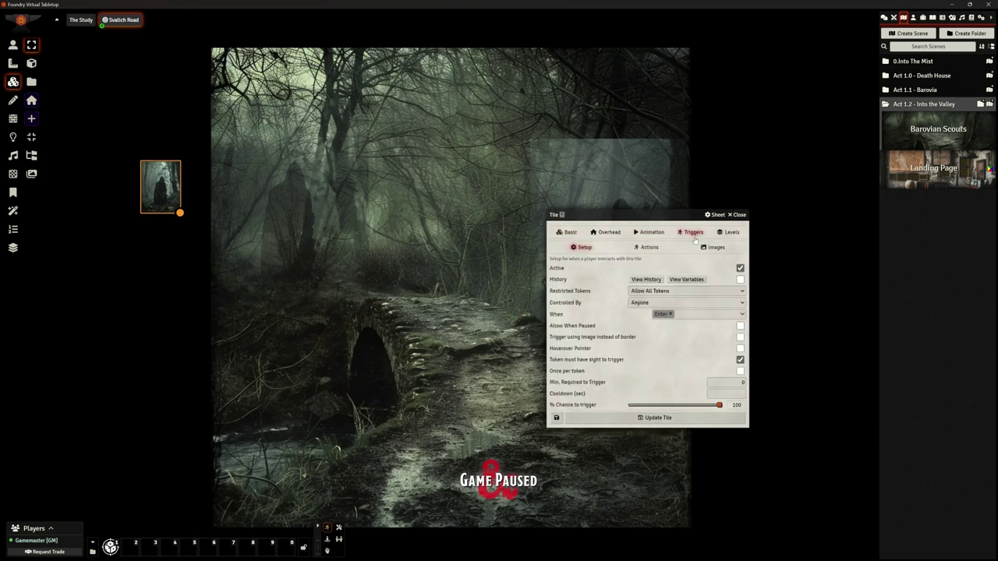
left_click(675, 316)
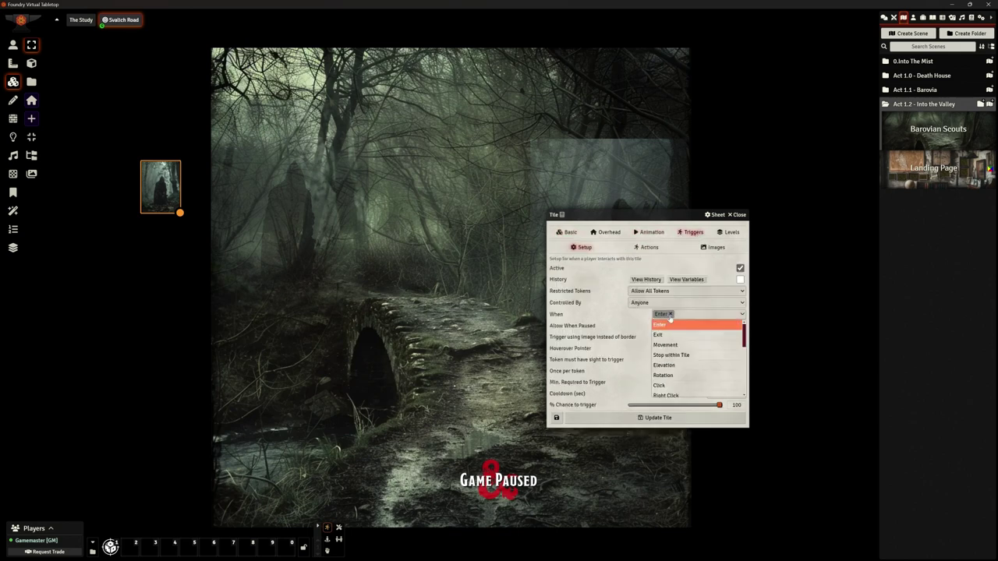
left_click(661, 385)
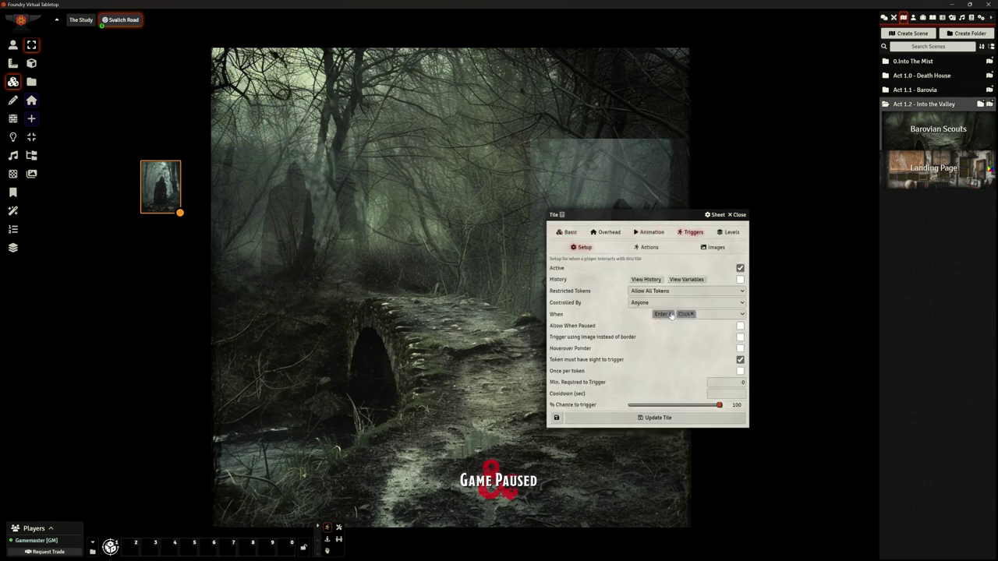
left_click(669, 313)
left_click(642, 305)
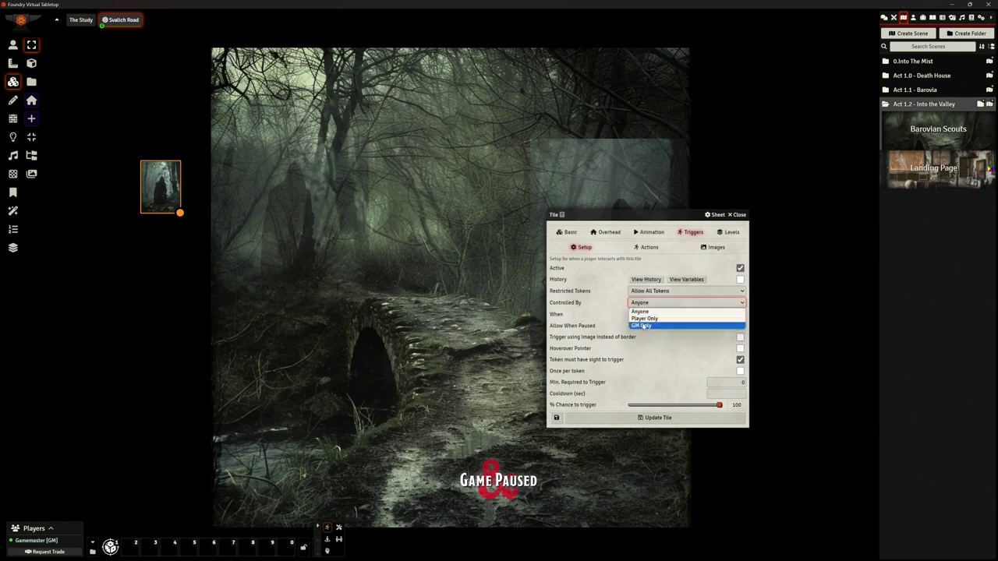
left_click(667, 324)
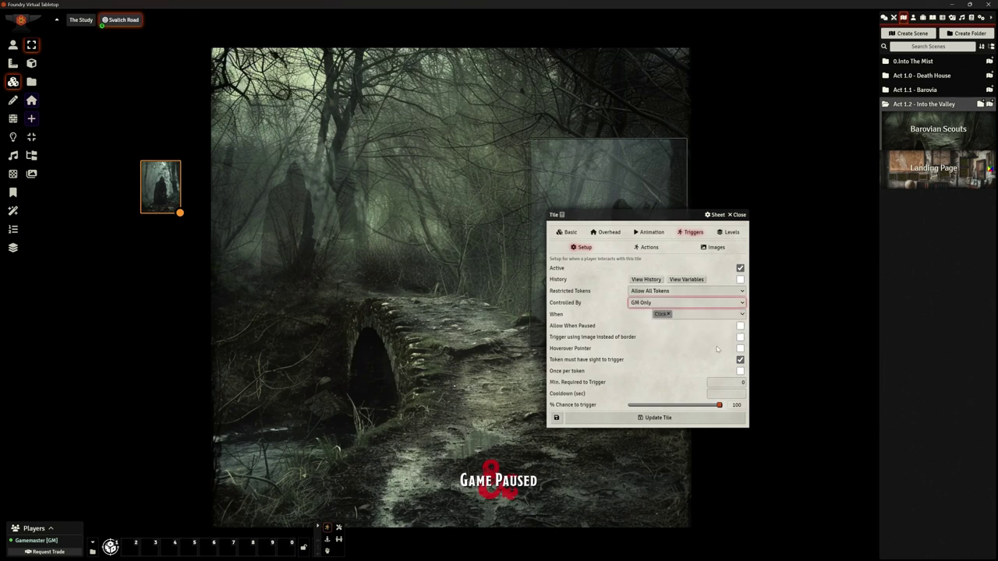
left_click(739, 325)
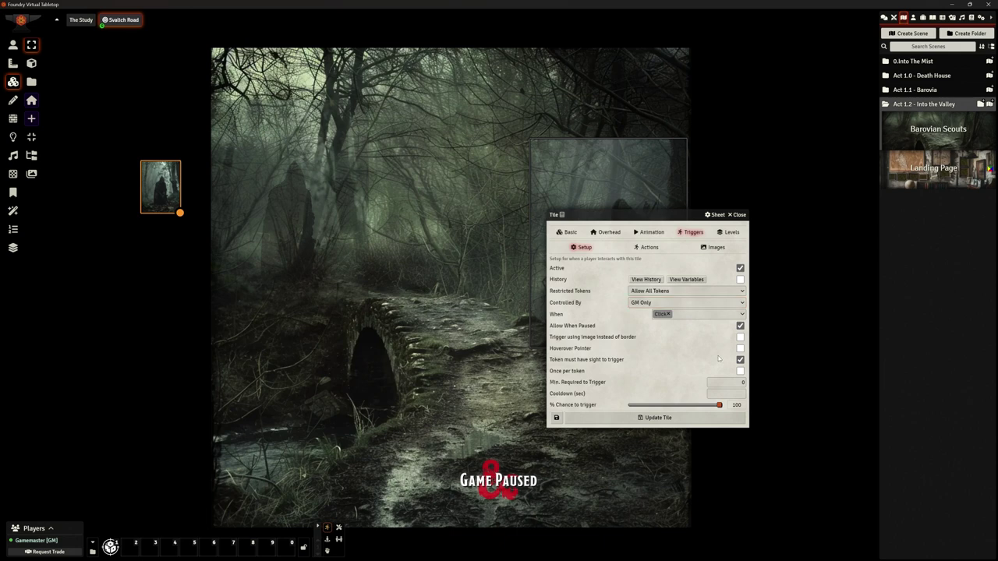
Step: Add a Show/Hide action to the small tile's trigger that targets entities tagged 1-bs-scout1
left_click(647, 247)
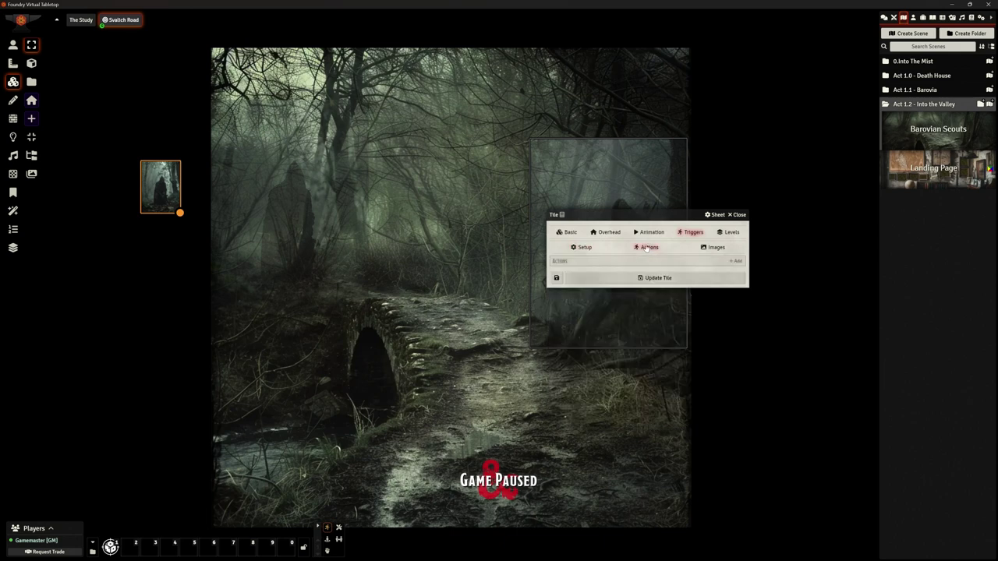
left_click(735, 262)
left_click(482, 286)
scroll(488, 353, "down", 5)
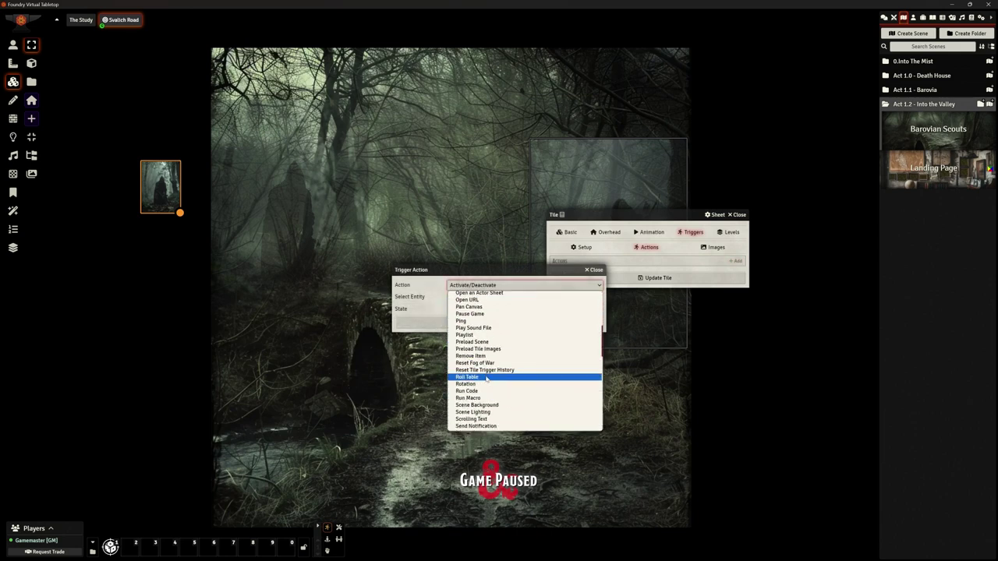
scroll(489, 376, "down", 2)
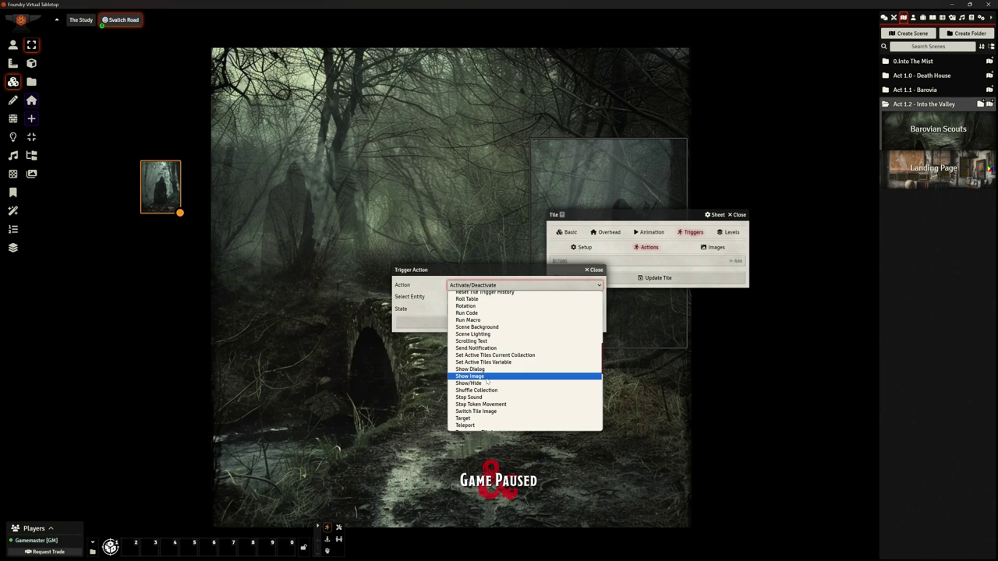
left_click(487, 383)
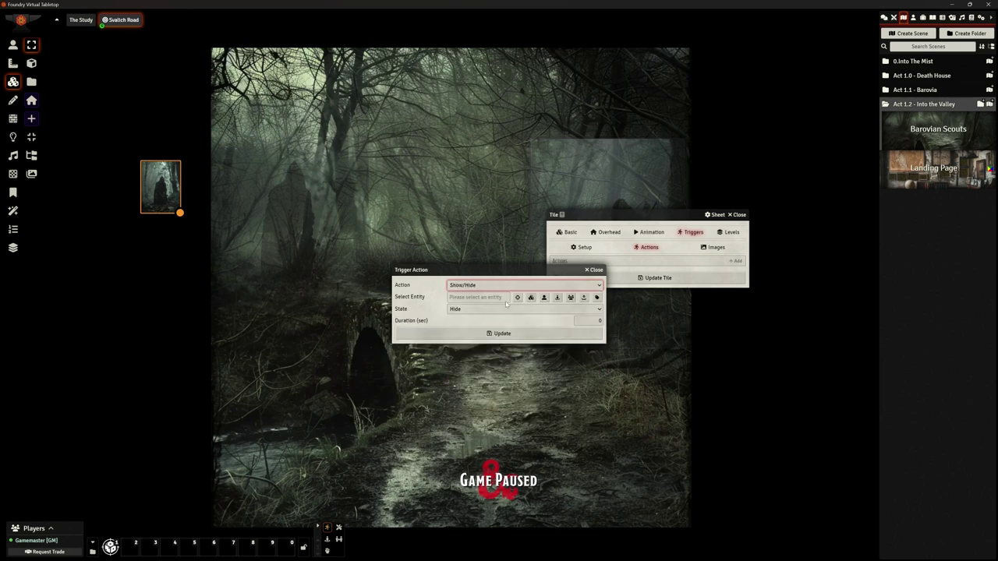
left_click(597, 297)
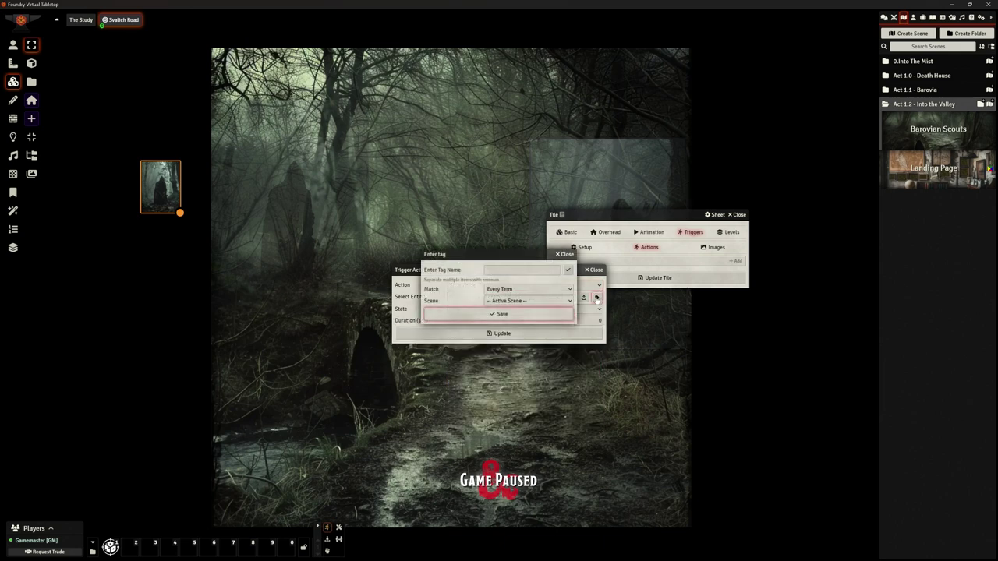
type("1-bs-scout1")
left_click(568, 270)
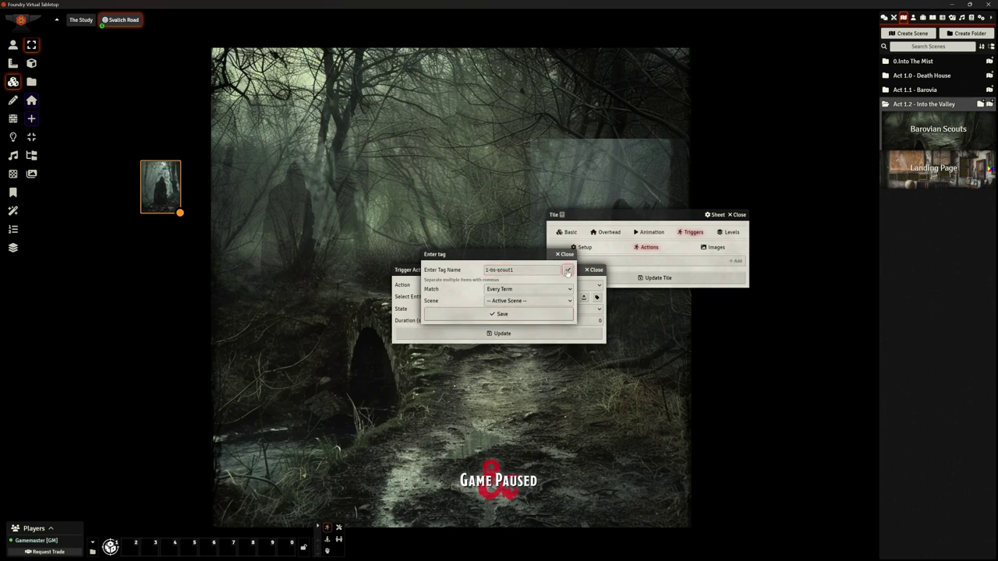
left_click(506, 313)
Step: Set the Show/Hide action's state to Toggle with a 3-second duration, and save the action and the tile
left_click(496, 311)
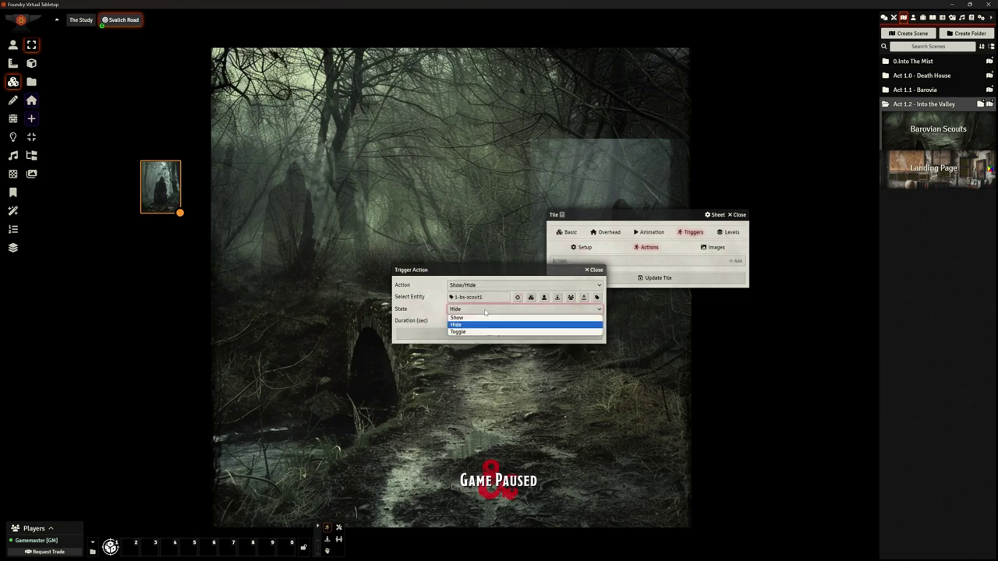
left_click(557, 331)
left_click(596, 321)
type("3")
left_click(537, 334)
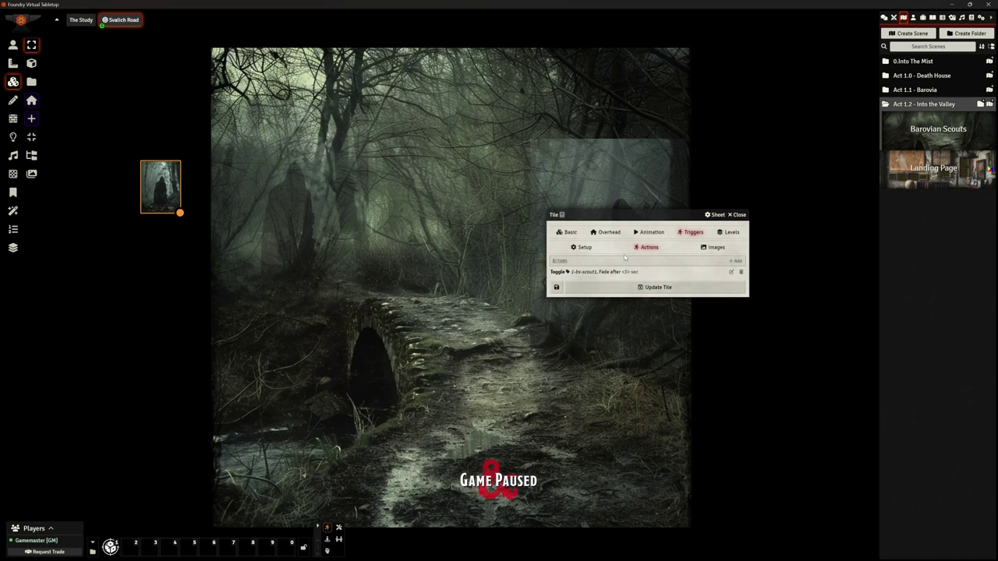
left_click(653, 288)
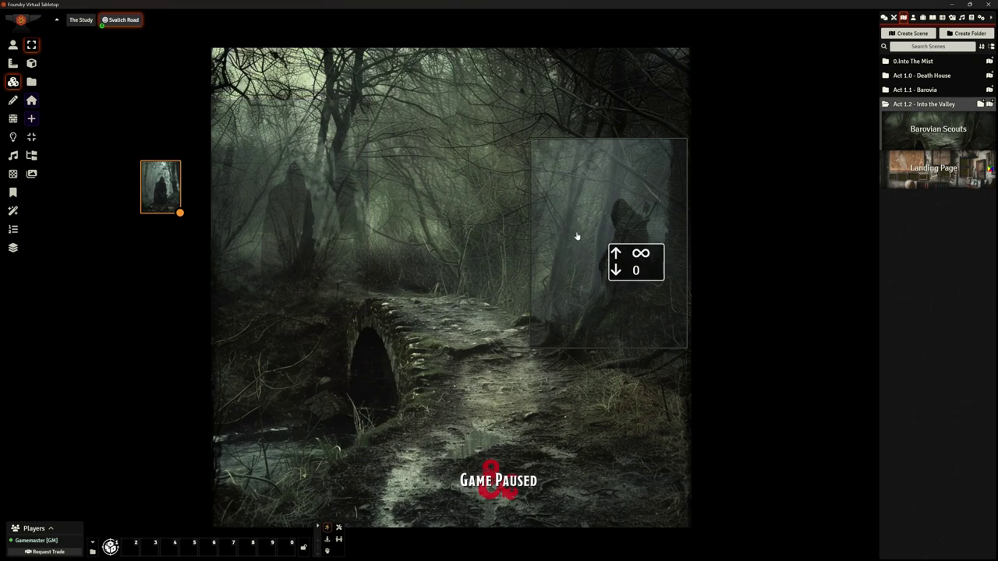
Step: Add the Tagger tag 1-bs-scout1 to the hidden scout tile on the map's right half
double_click(577, 237)
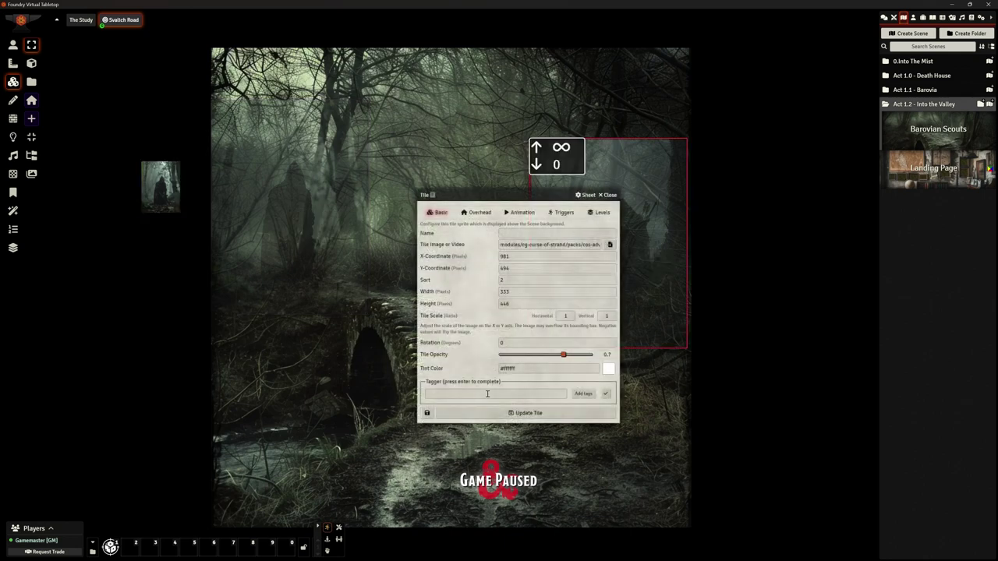
left_click(487, 394)
type("1-bs-scout1")
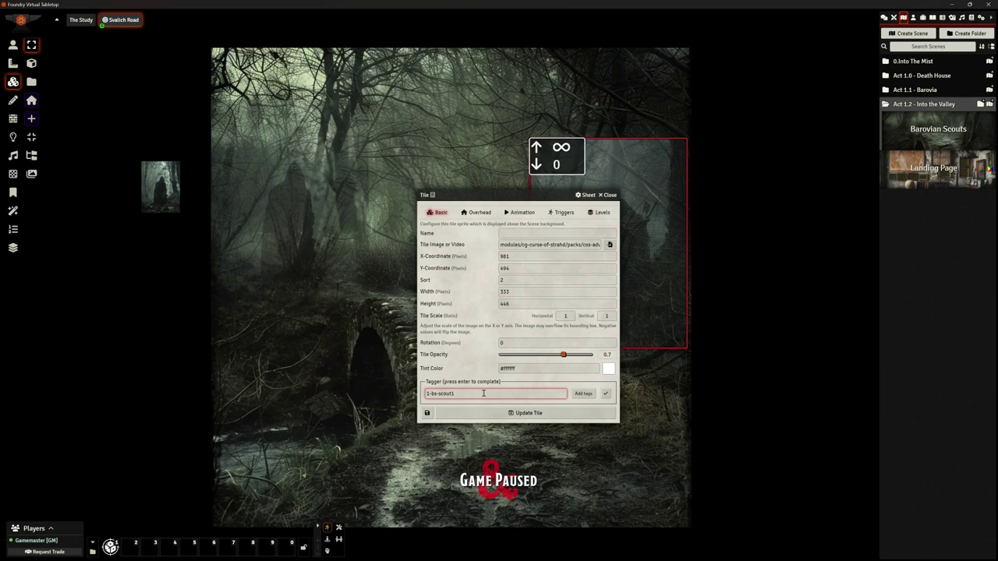
left_click(583, 394)
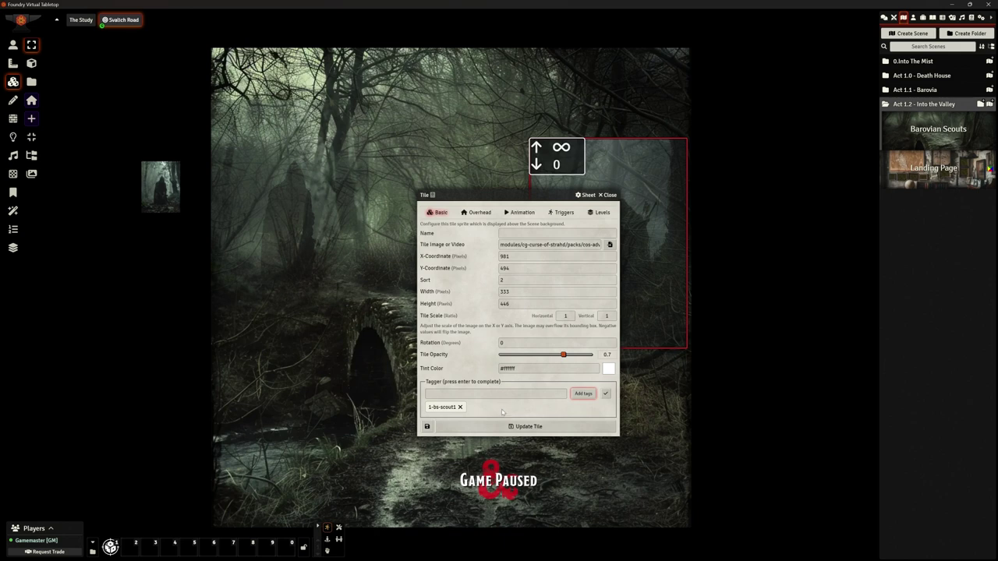
Step: Turn off the right scout tile's Active trigger and its token sight requirement, and save the tile
left_click(561, 212)
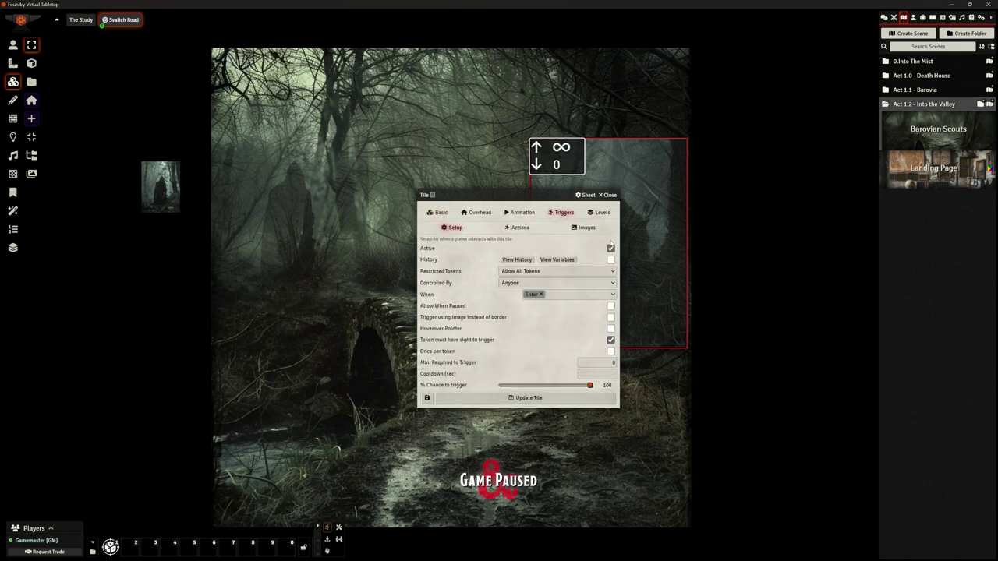
left_click(611, 340)
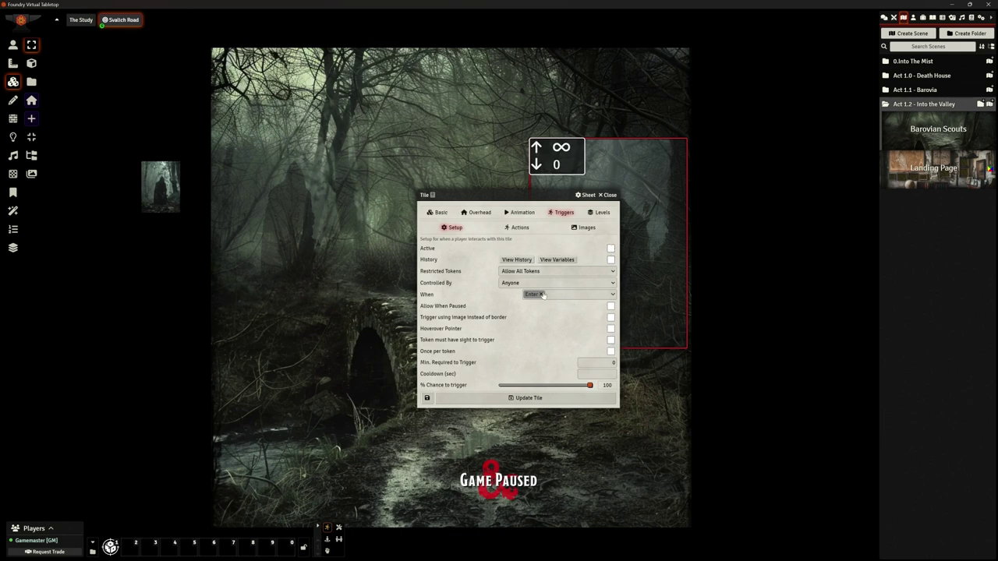
left_click(438, 213)
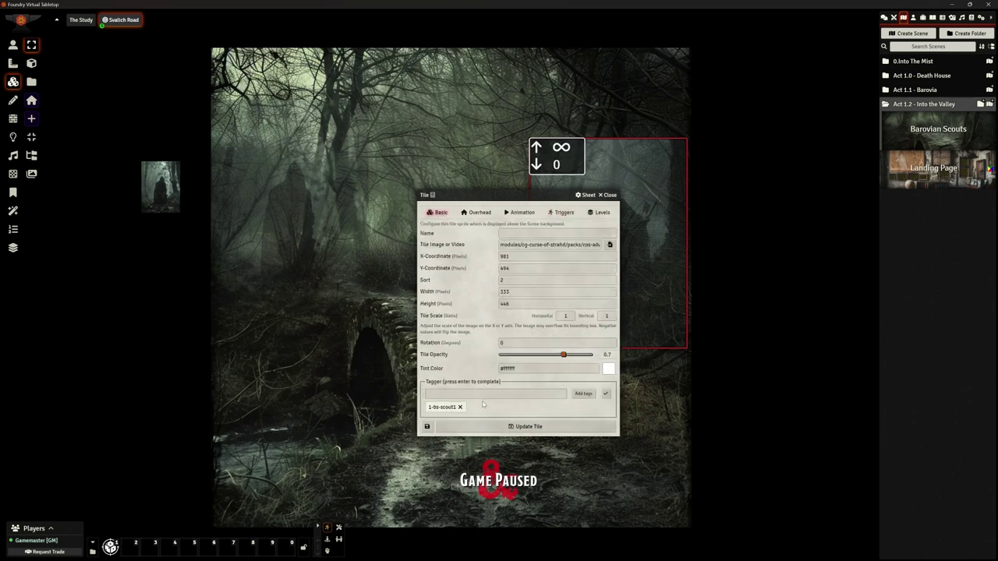
left_click(524, 427)
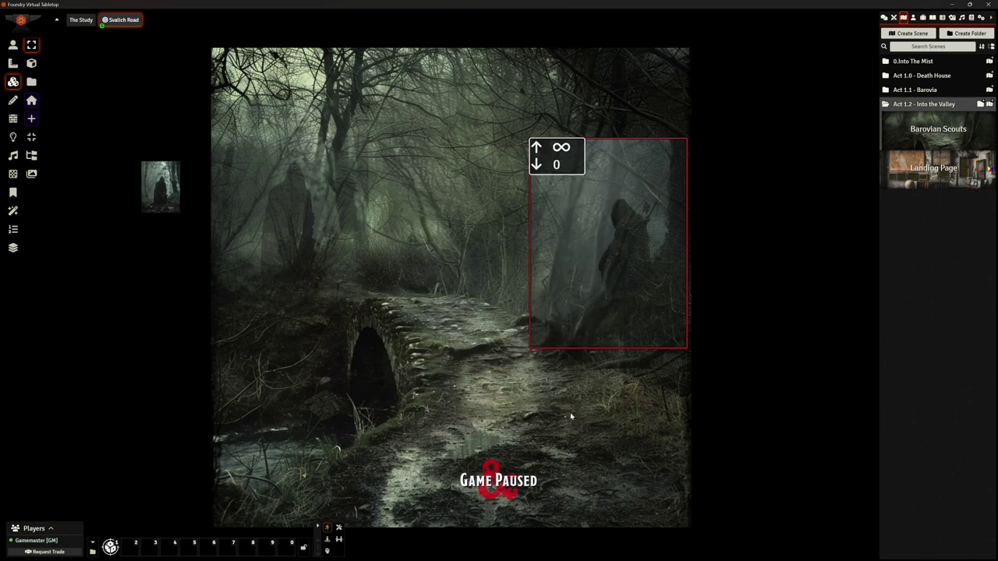
Step: Review the small trigger tile's toggle action, save the tile and switch to the token controls
double_click(155, 178)
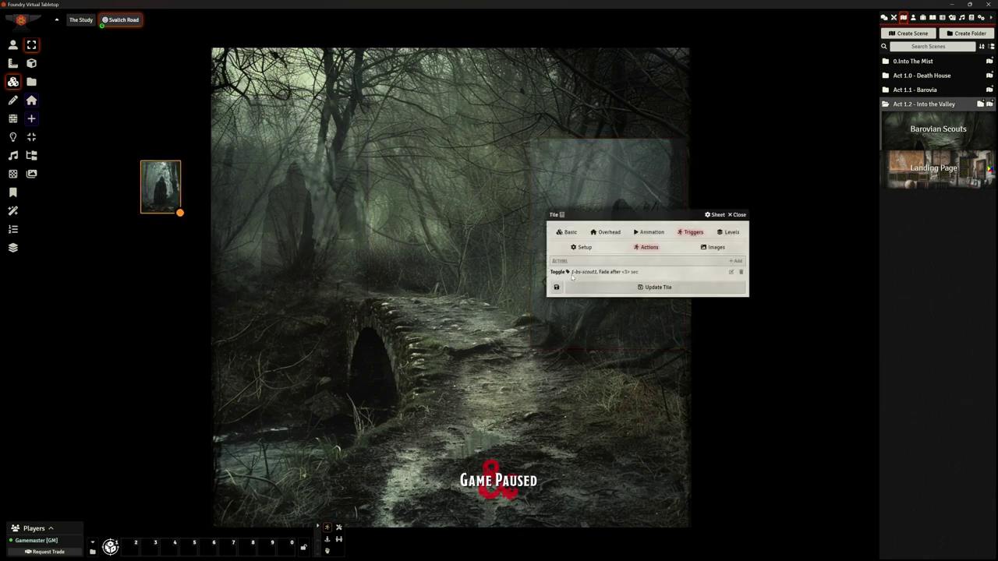
left_click(697, 289)
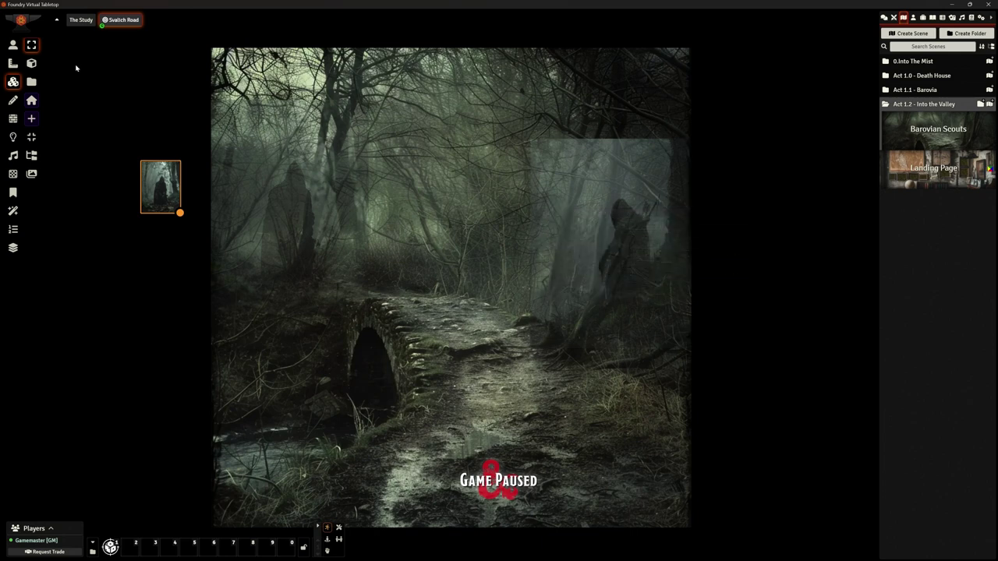
left_click(13, 45)
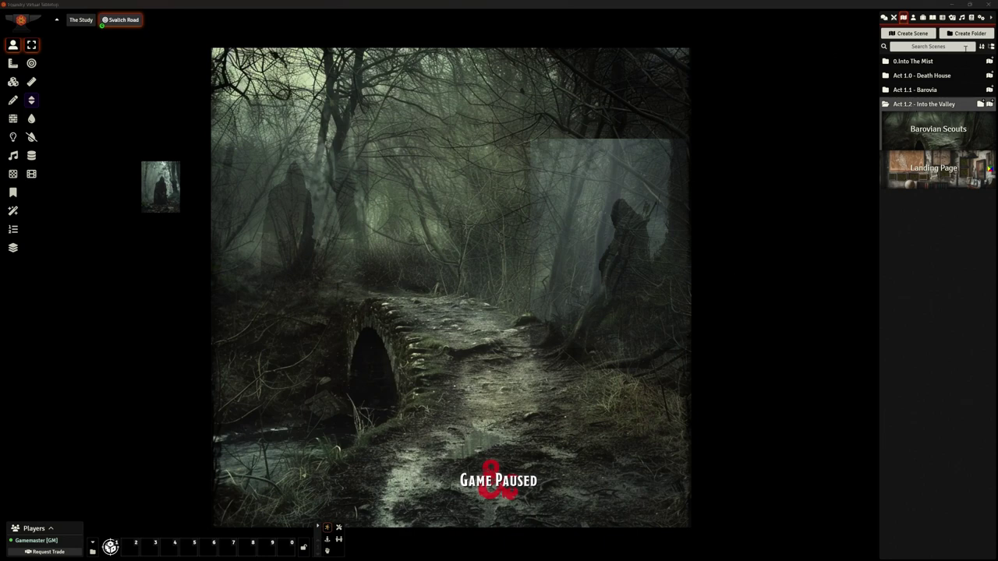
Step: Get the local network address from the game's invitation links and switch to the browser to join as a player
left_click(981, 17)
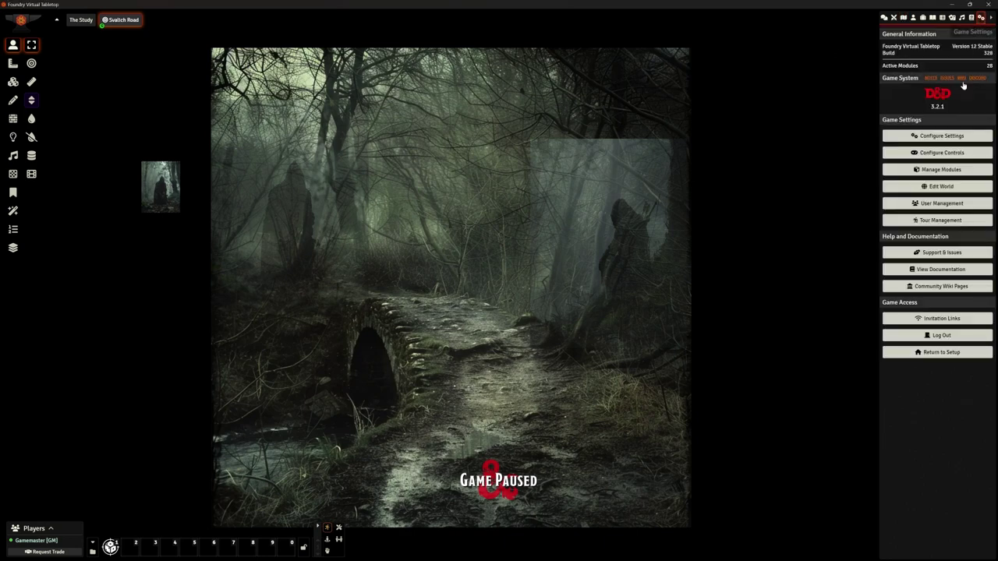
left_click(931, 322)
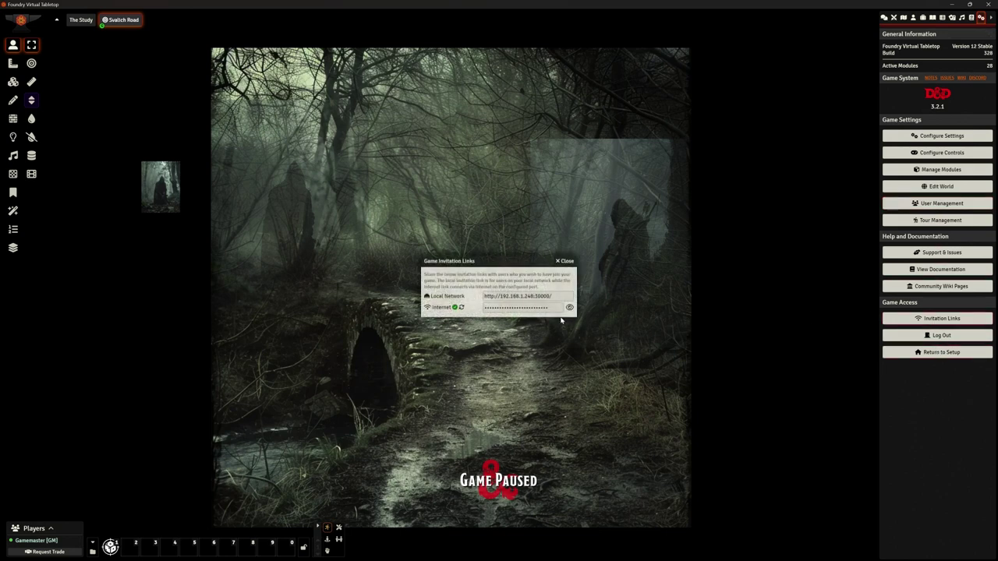
left_click(527, 297)
key("alt+Tab")
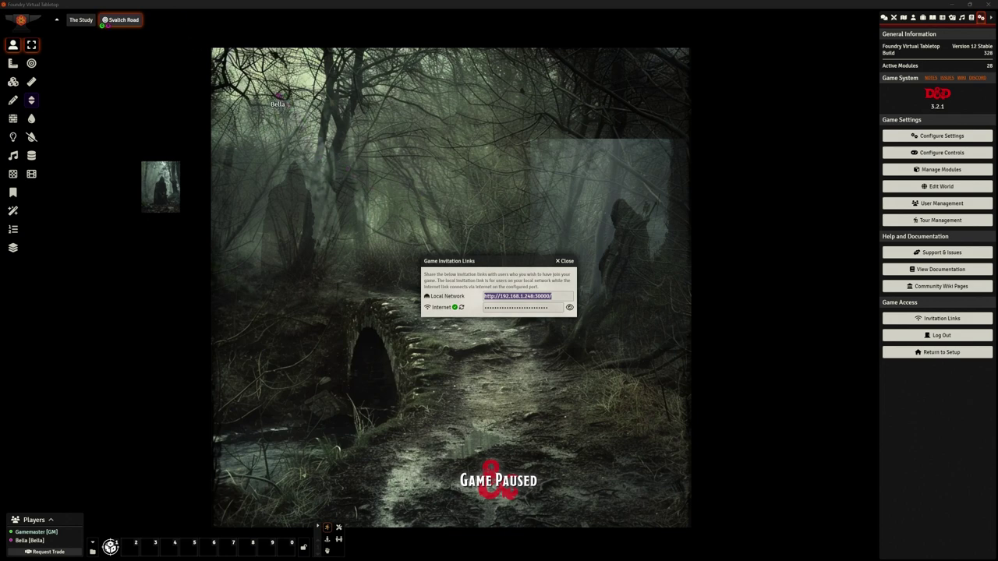
Step: Close the invitation links and maximize the browser window with the player's view to check the scene
left_click(565, 261)
key("alt+Tab")
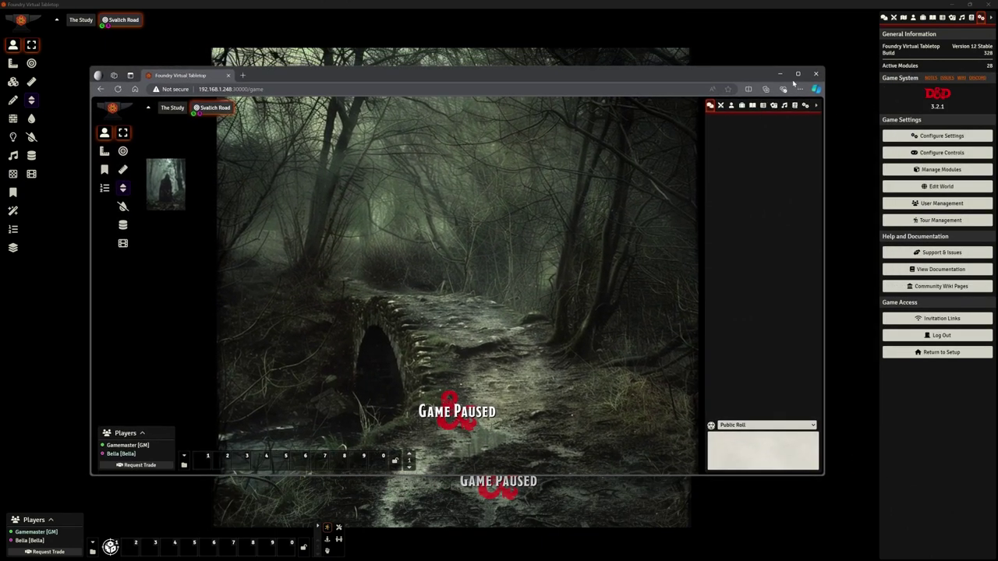
left_click(797, 75)
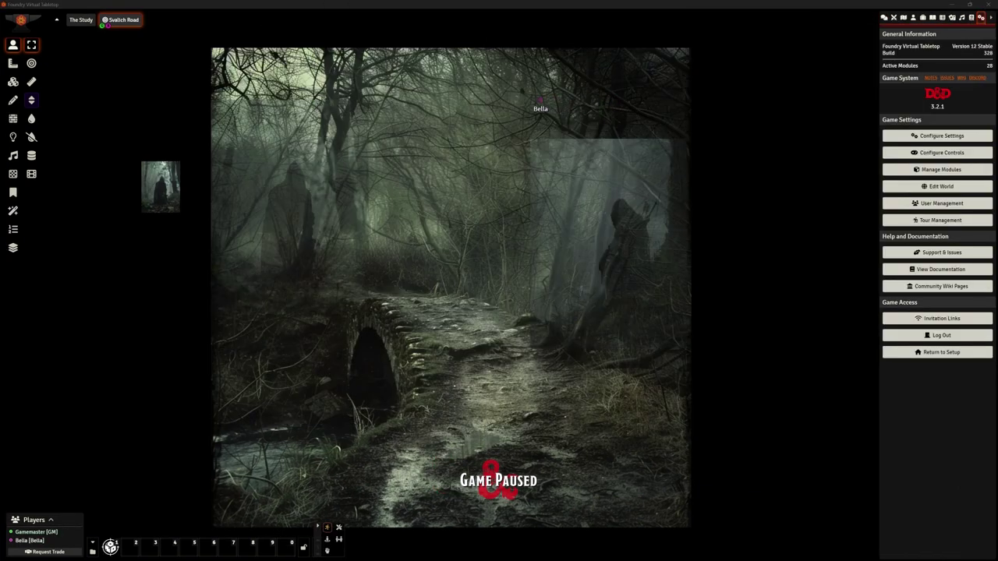
Step: Hide the small trigger tile beside the map from the players
left_click(12, 81)
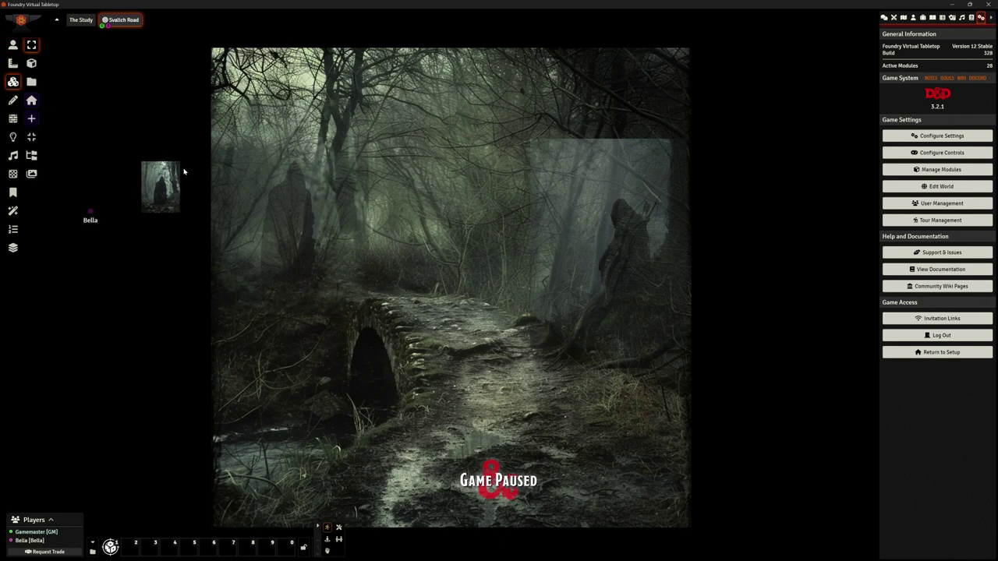
right_click(164, 176)
left_click(201, 166)
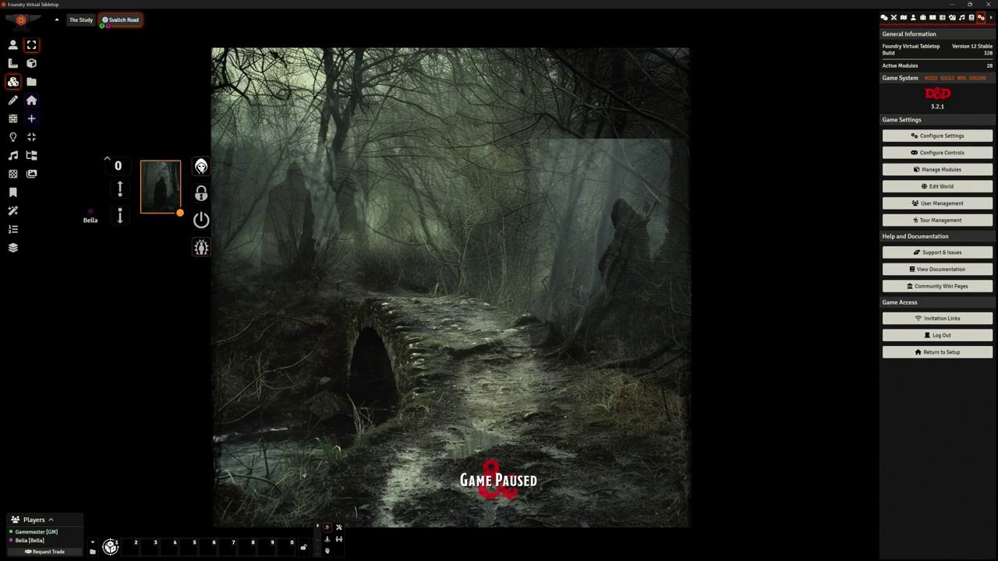
left_click(166, 116)
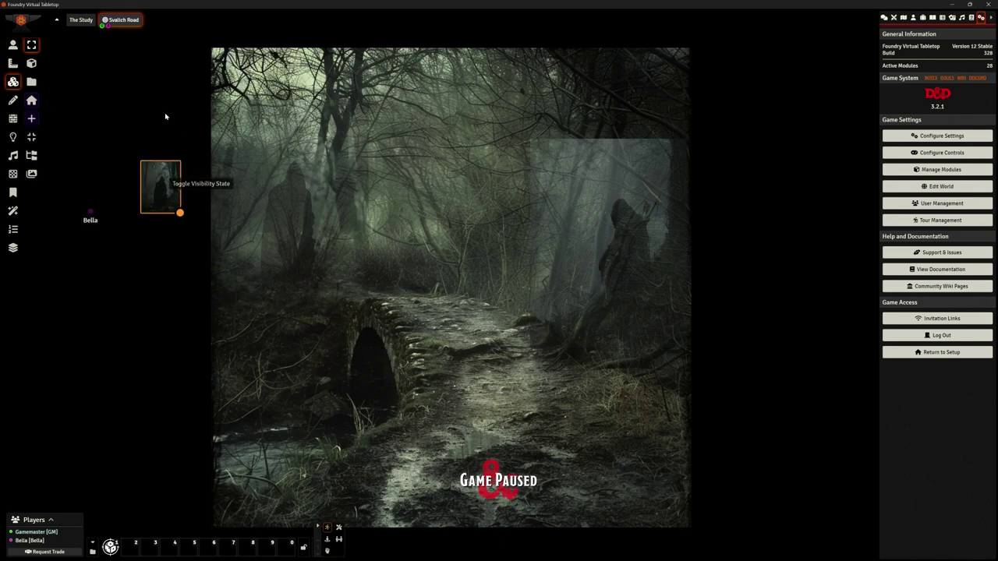
Step: Switch to the token controls and check the Barovian Scouts scene in the maximized browser window with the player's view
left_click(12, 44)
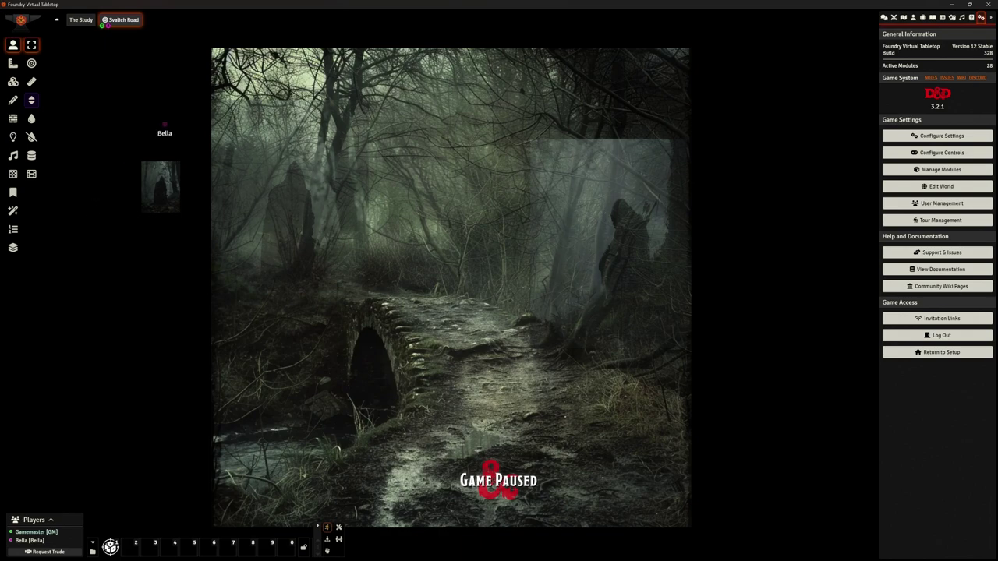
key("alt+Tab")
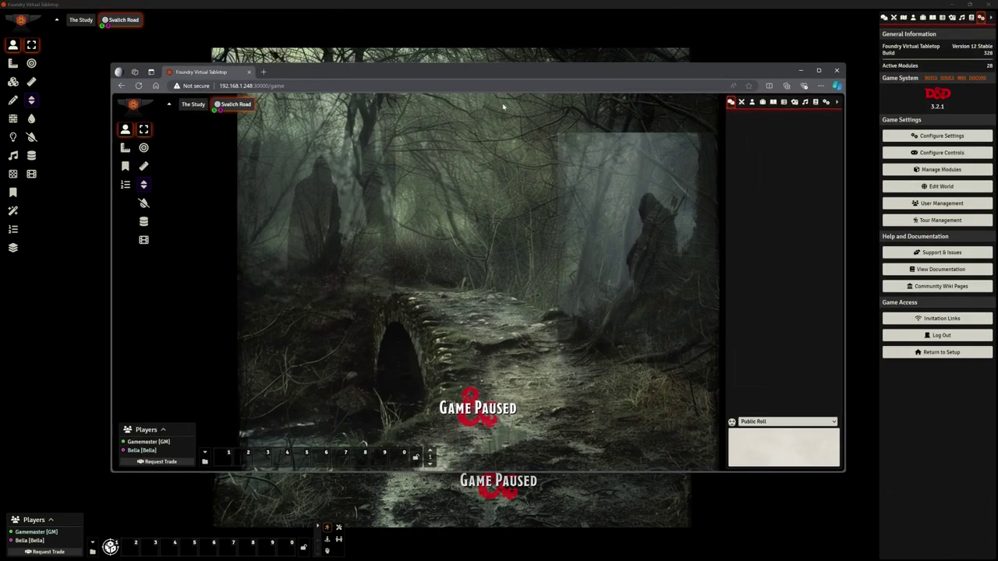
left_click(818, 71)
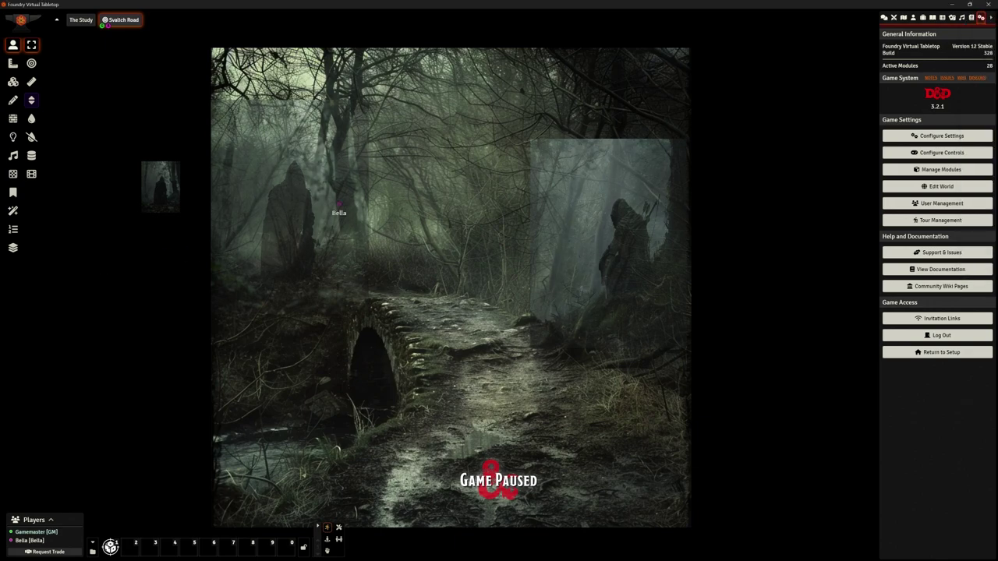
mouse_move(997, 47)
left_mouse_down()
mouse_move(766, 42)
mouse_move(487, 71)
mouse_move(997, 54)
left_mouse_up()
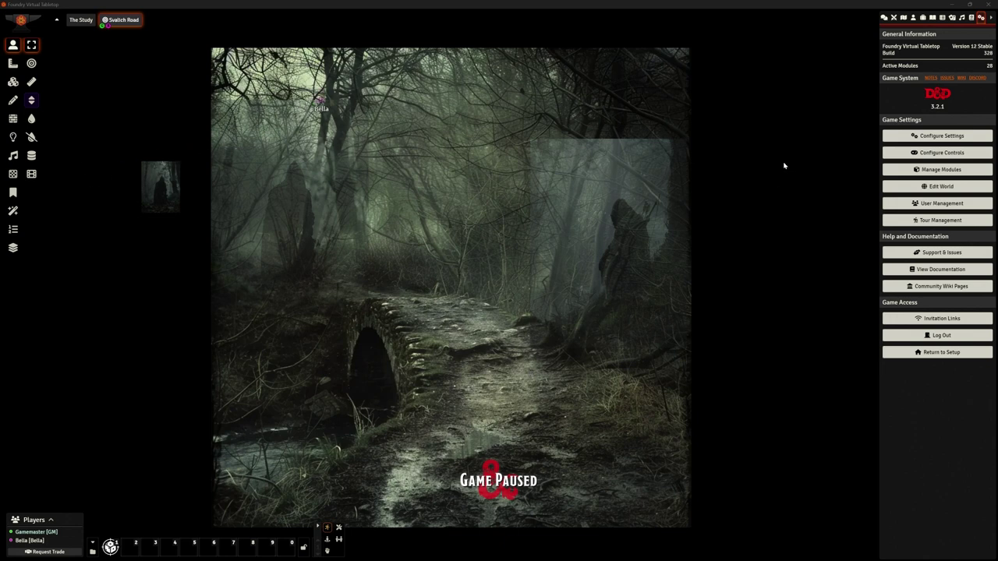
Step: Create a new scene named Svalich Road in the Act 1.2 - Into the Valley folder
left_click(903, 17)
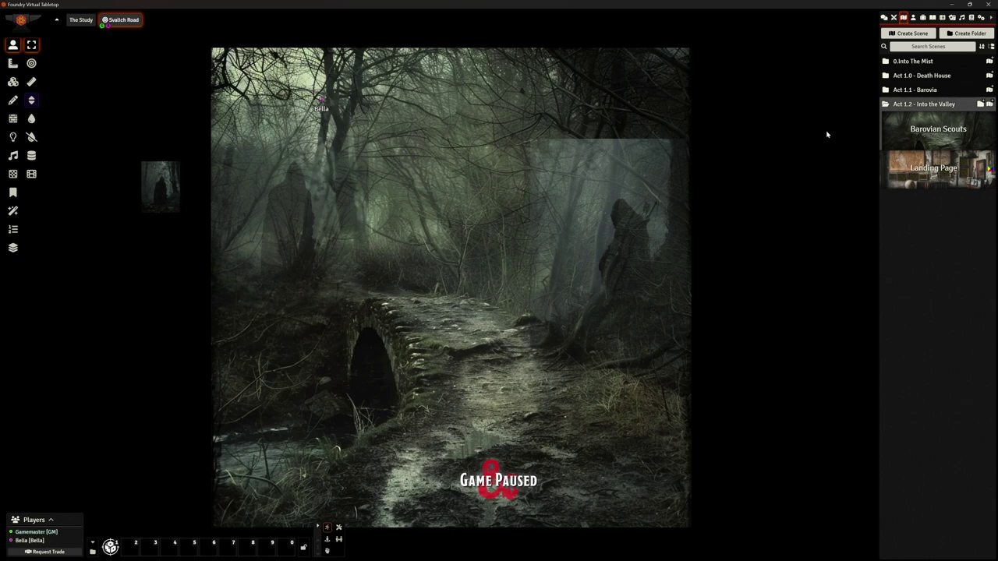
left_click(989, 105)
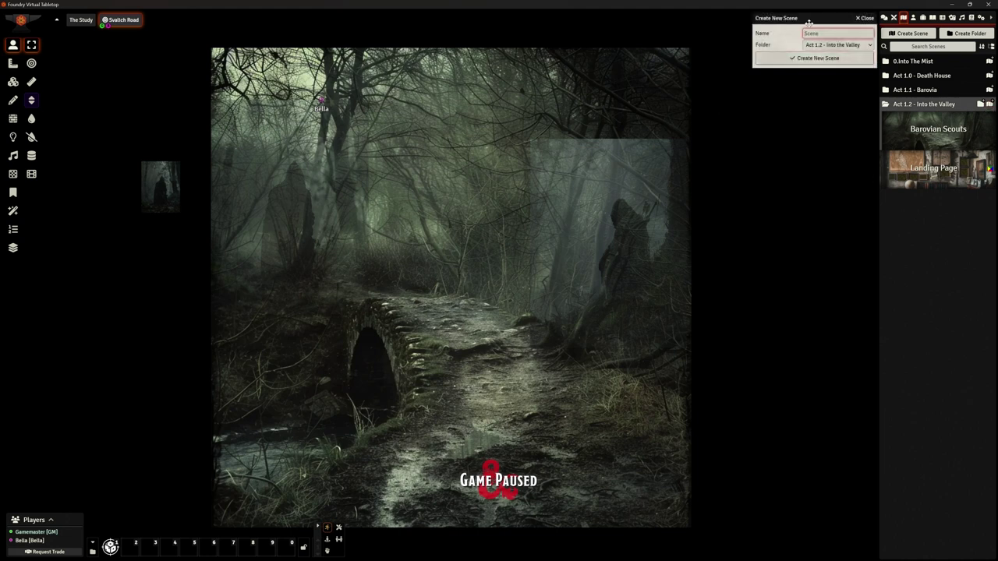
left_click_drag(814, 21, 504, 287)
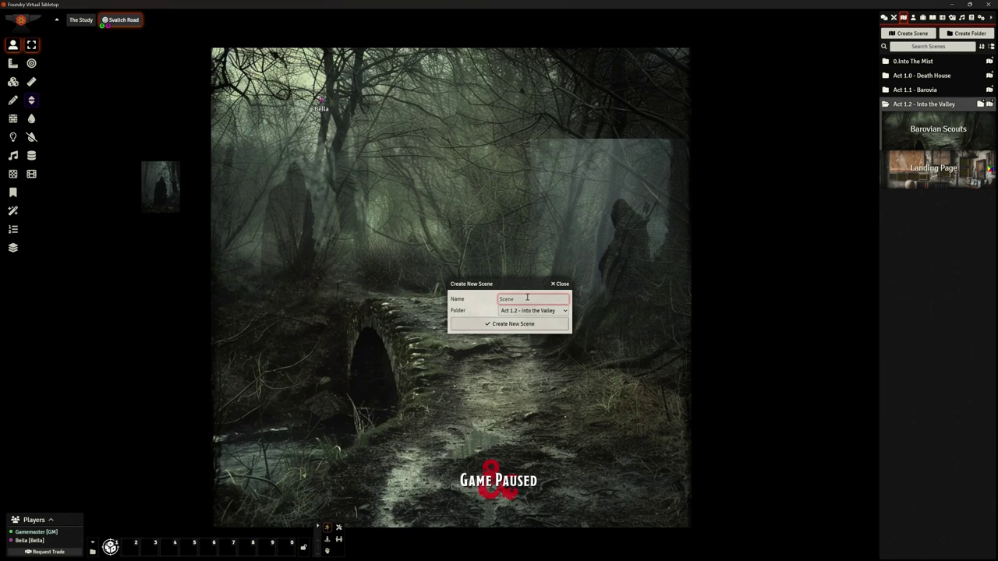
type("Svalich Roa")
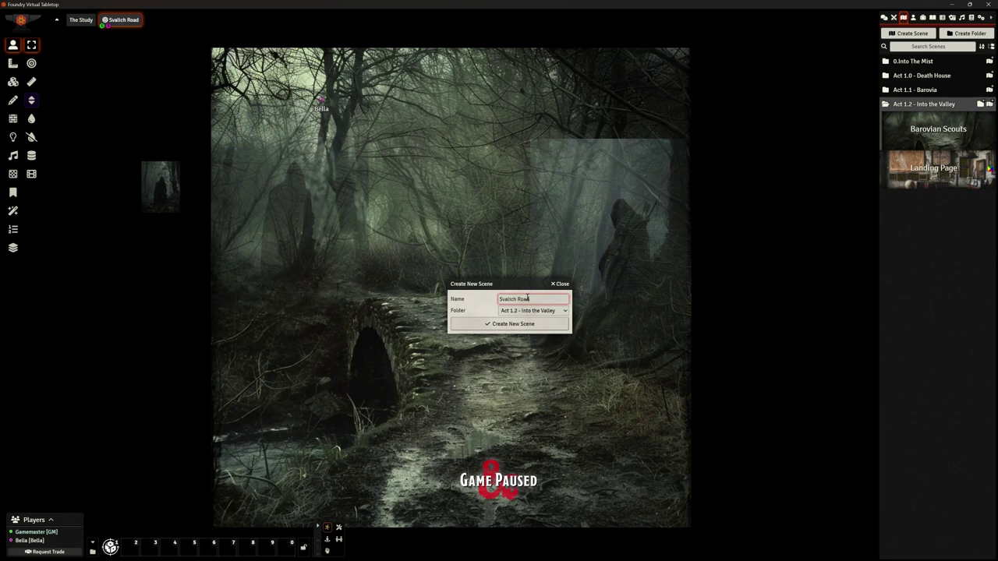
type("d")
left_click(531, 323)
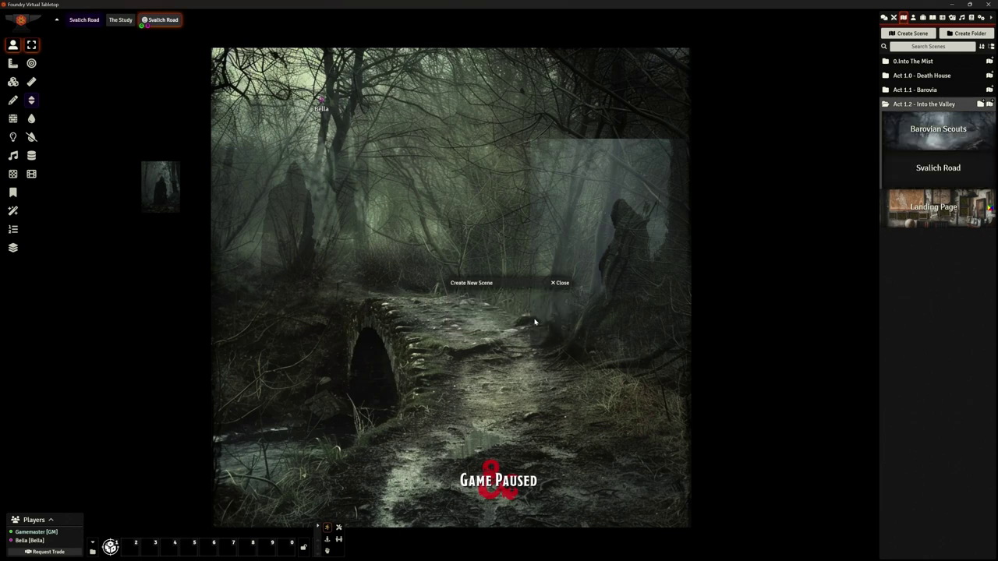
Step: Upload Svalich Road 1.png to the Into The Valley directory as the new Svalich Road scene's background image
left_click(926, 170)
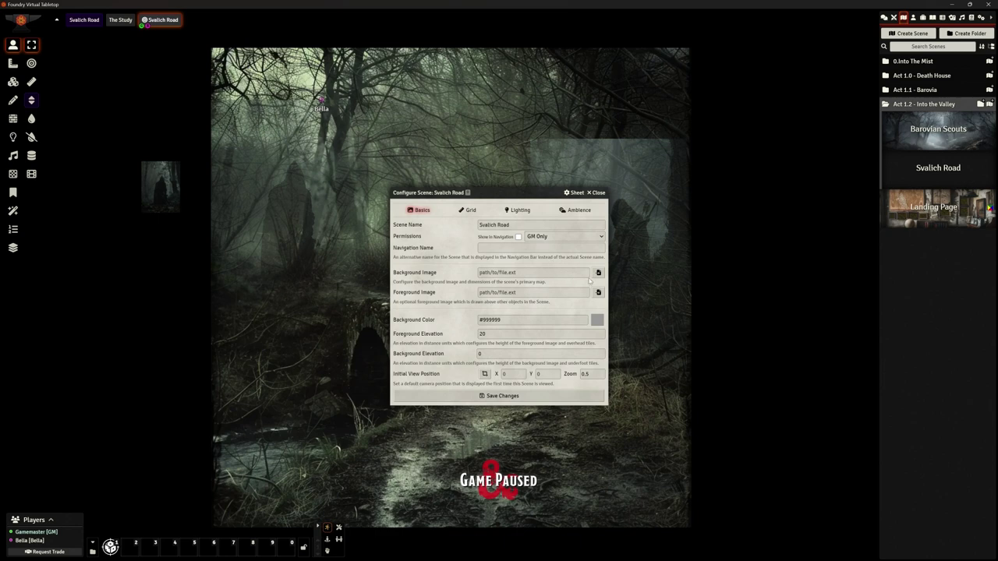
left_click(598, 272)
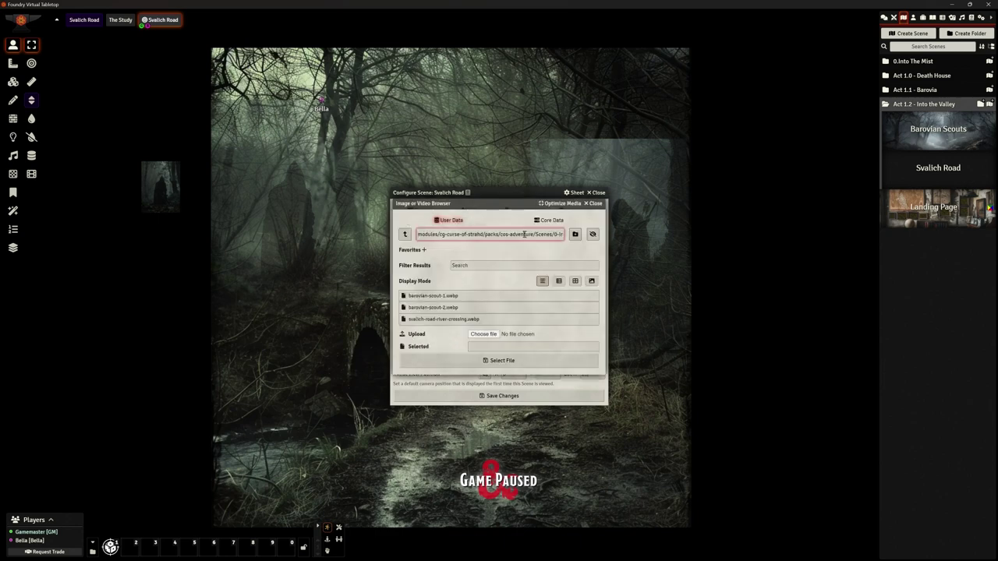
left_click_drag(525, 234, 540, 234)
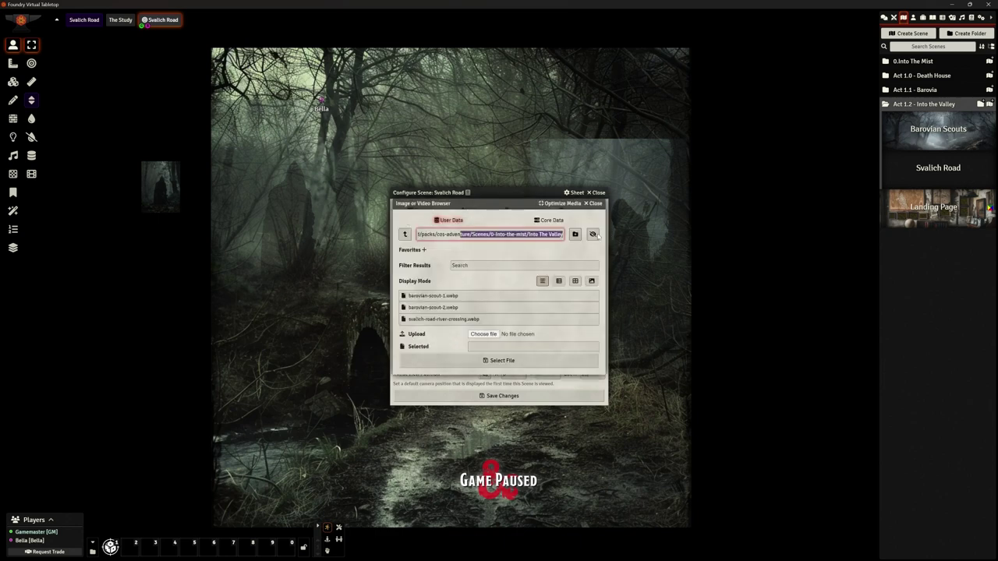
left_click(483, 335)
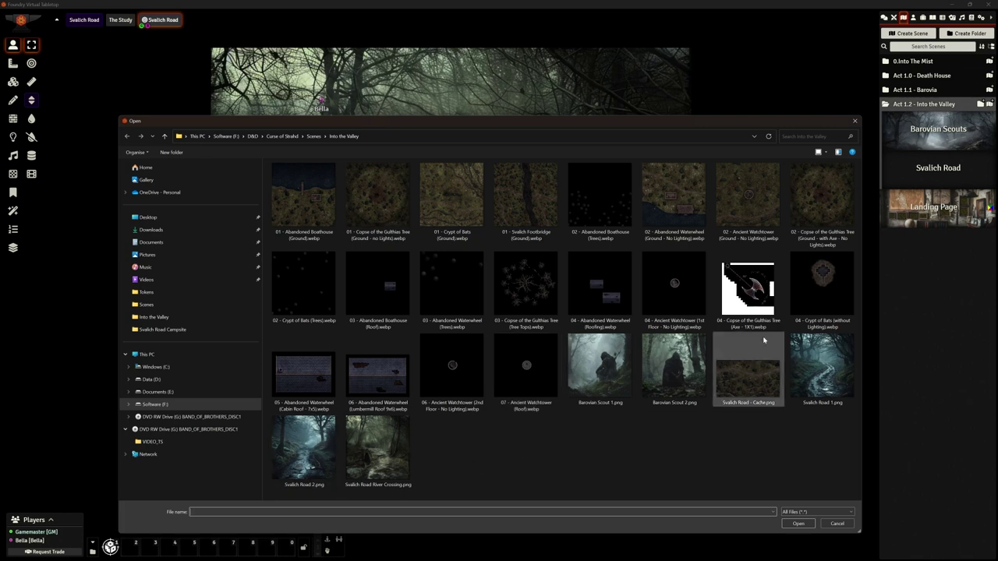
left_click(813, 365)
left_click(797, 524)
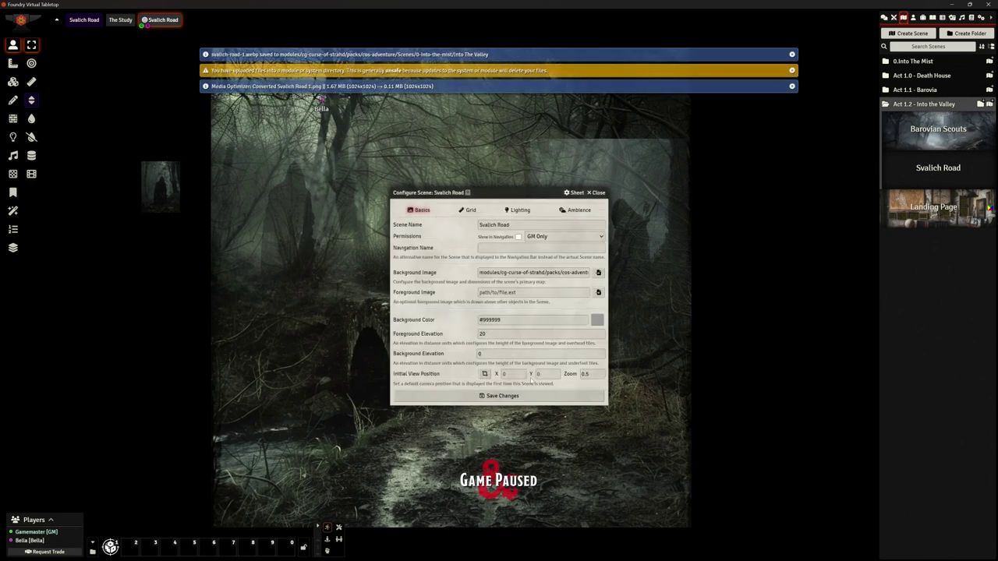
Step: Enable Global Illumination for the new Svalich Road scene, save its settings and activate it
left_click(520, 210)
left_click(599, 385)
left_click(512, 511)
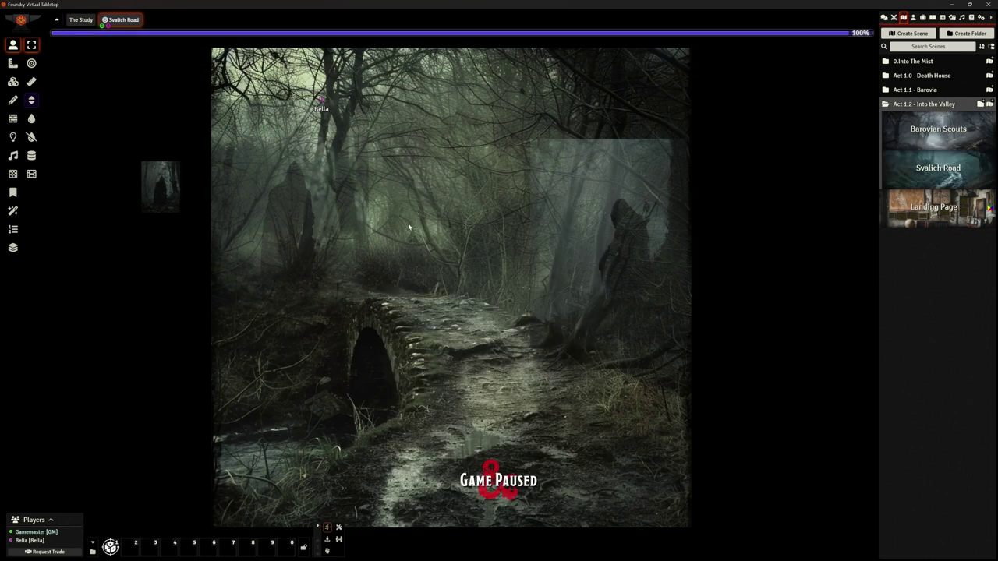
right_click(949, 172)
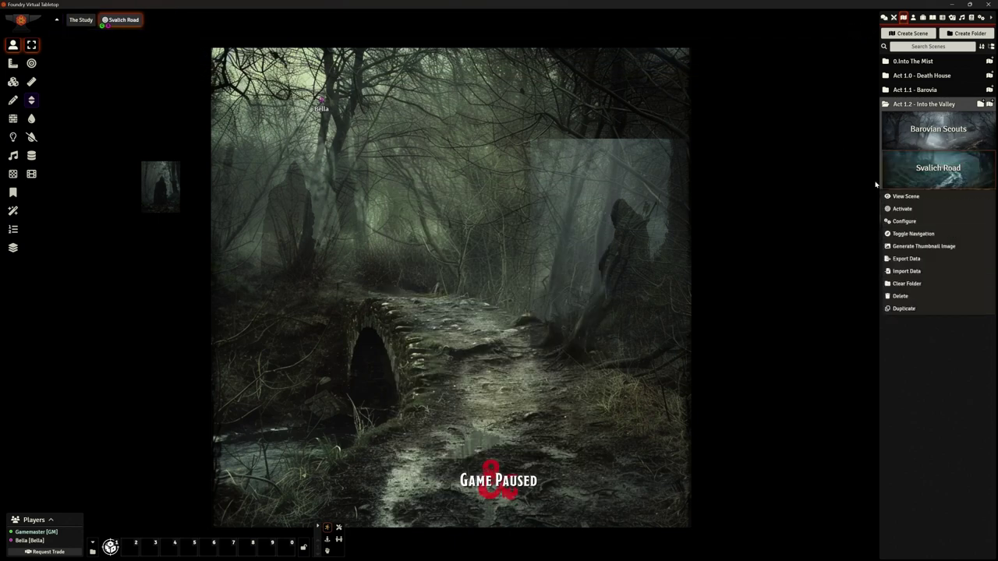
left_click(905, 209)
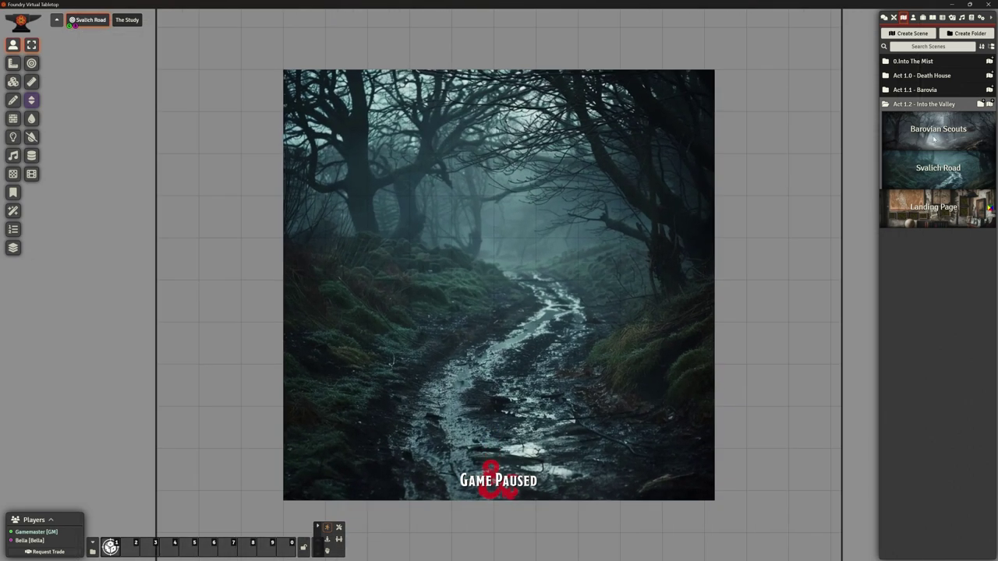
Step: Set the Svalich Road scene's grid type to Gridless and save the changes
right_click(928, 168)
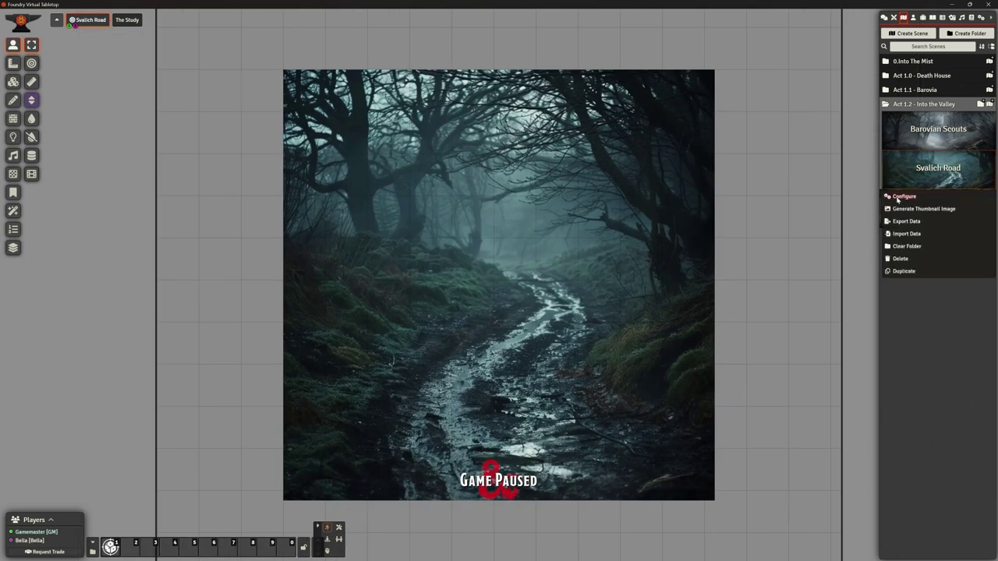
left_click(904, 195)
left_click(468, 210)
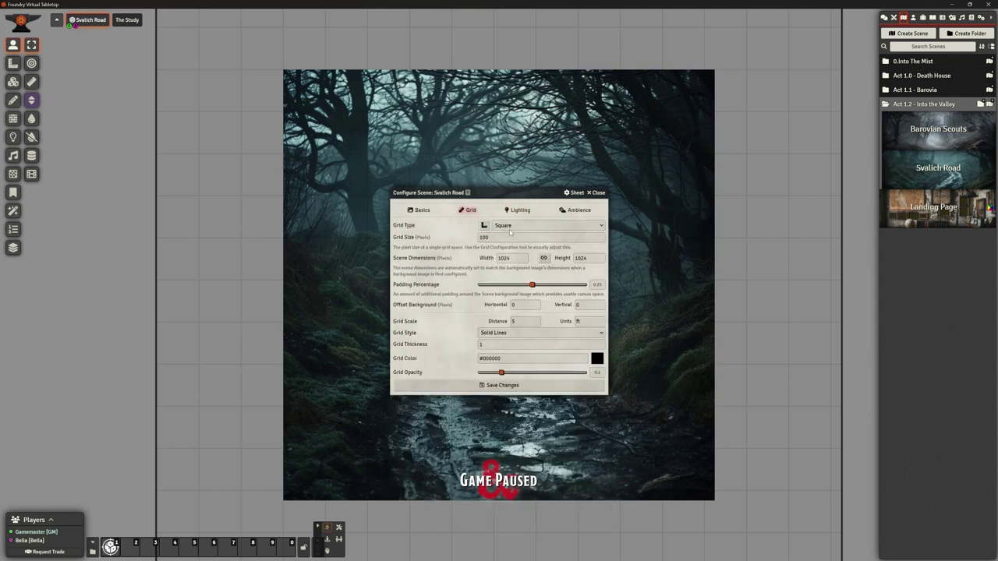
left_click(507, 226)
left_click(507, 234)
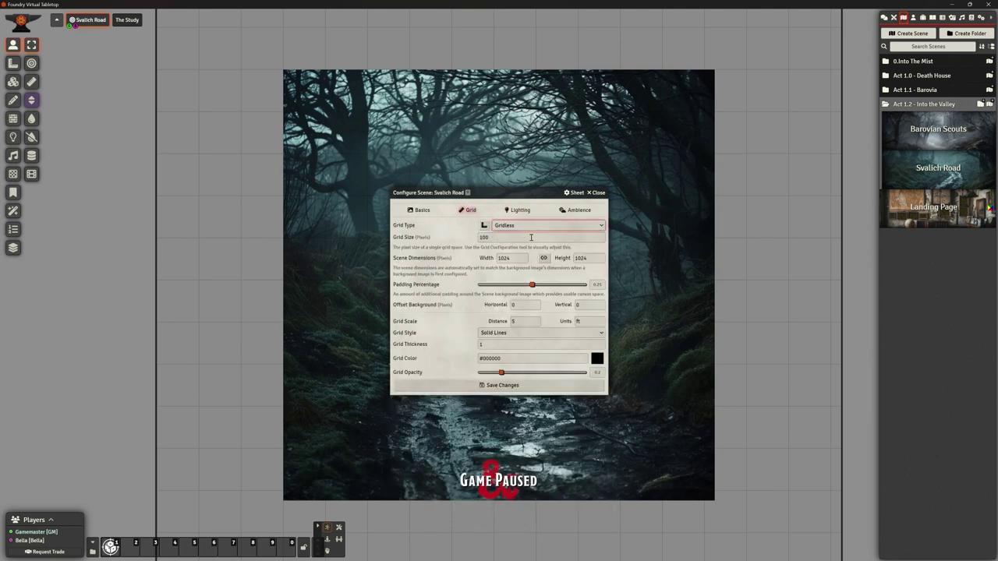
left_click(502, 385)
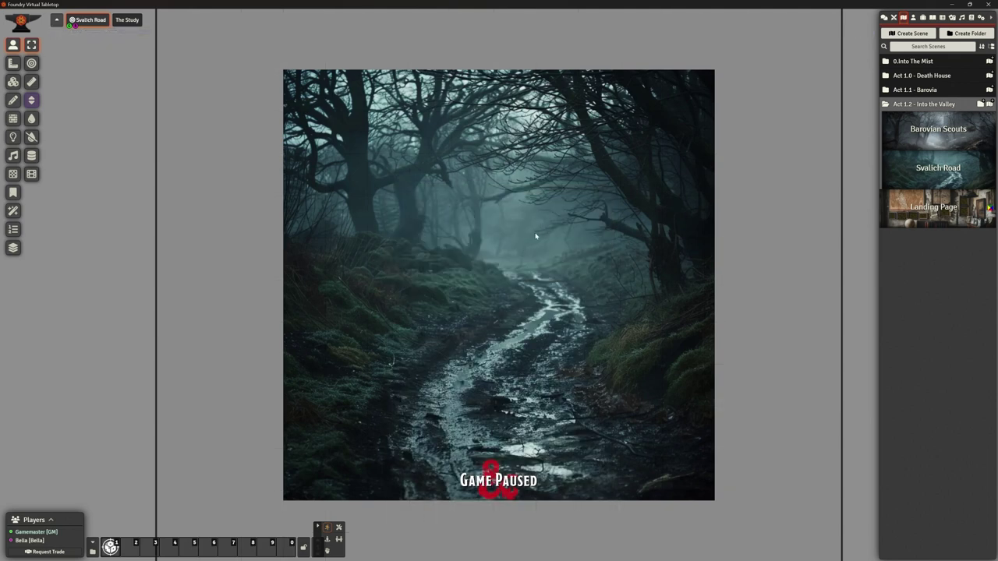
Step: Turn off Token Vision and Fog Exploration in the Svalich Road scene's lighting settings and save the changes
scroll(531, 231, "up", 3)
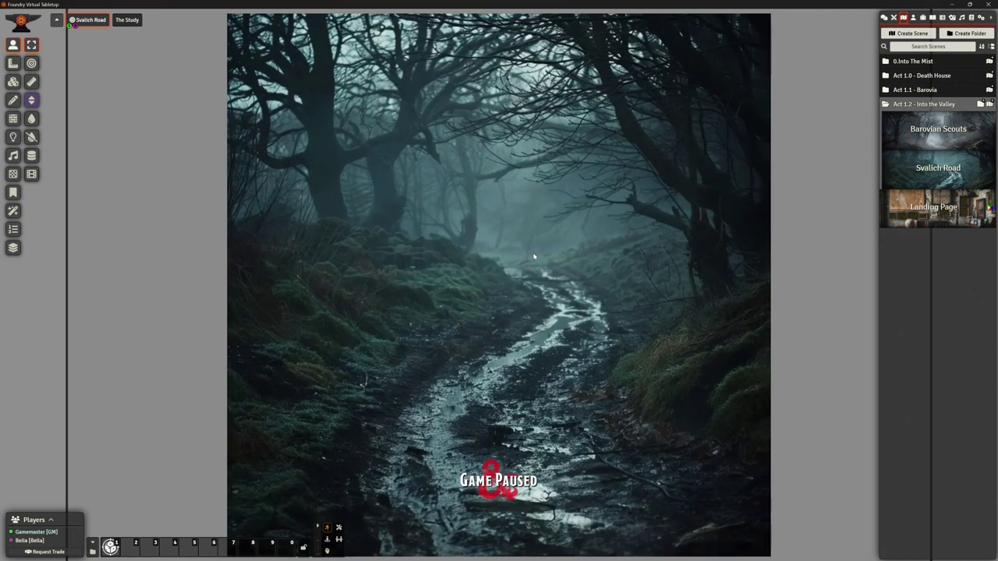
scroll(563, 332, "down", 1)
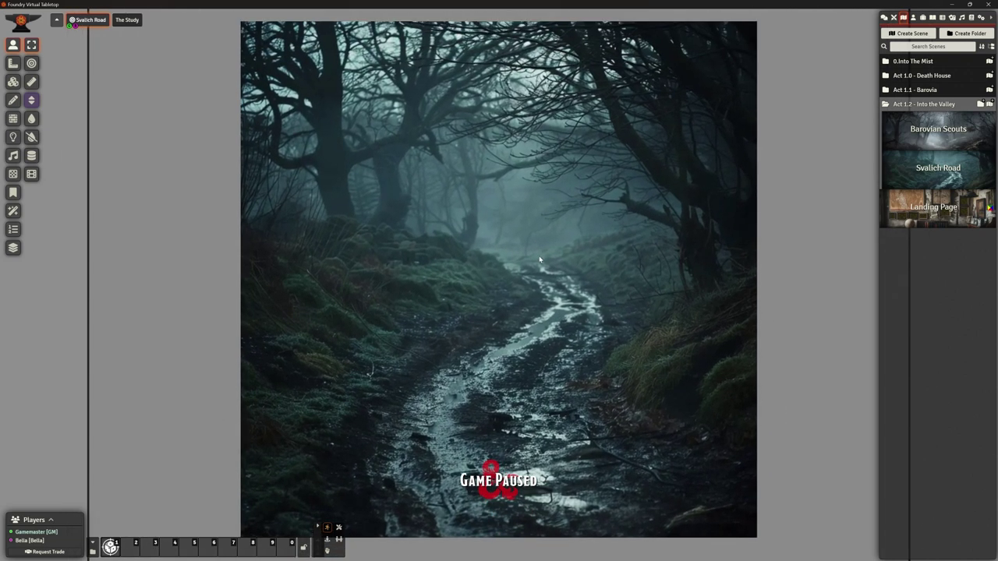
scroll(539, 259, "down", 1)
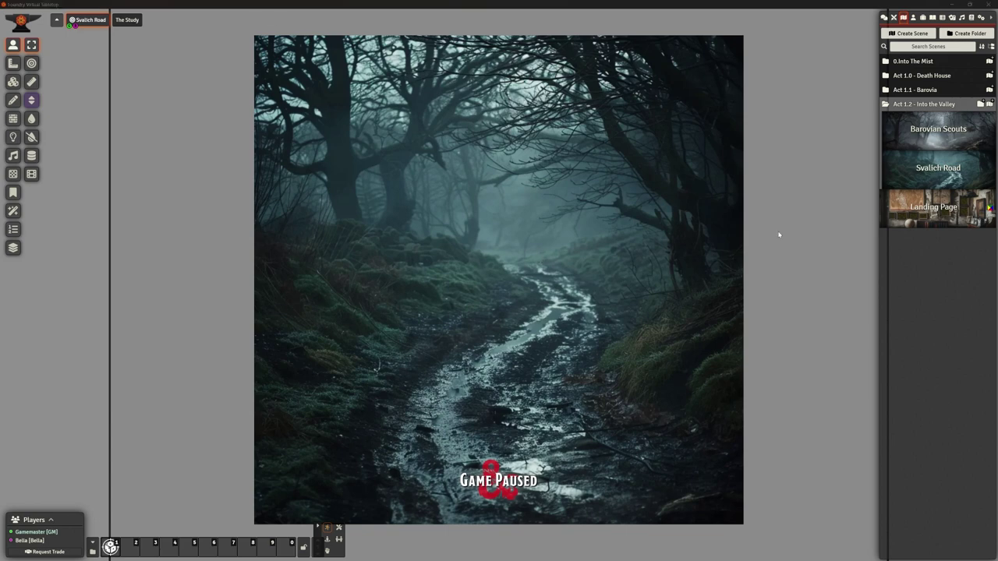
right_click(932, 168)
left_click(903, 197)
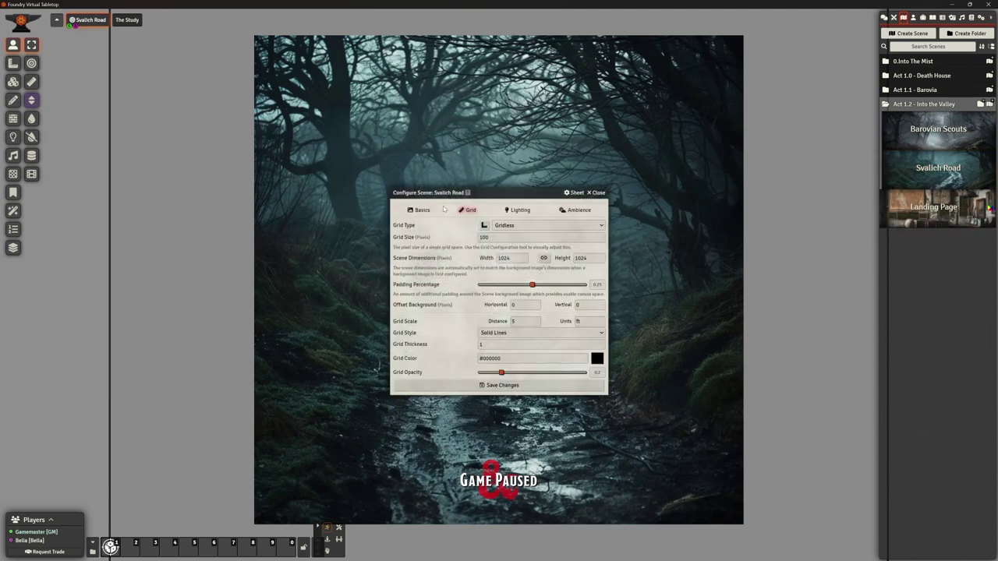
left_click(518, 209)
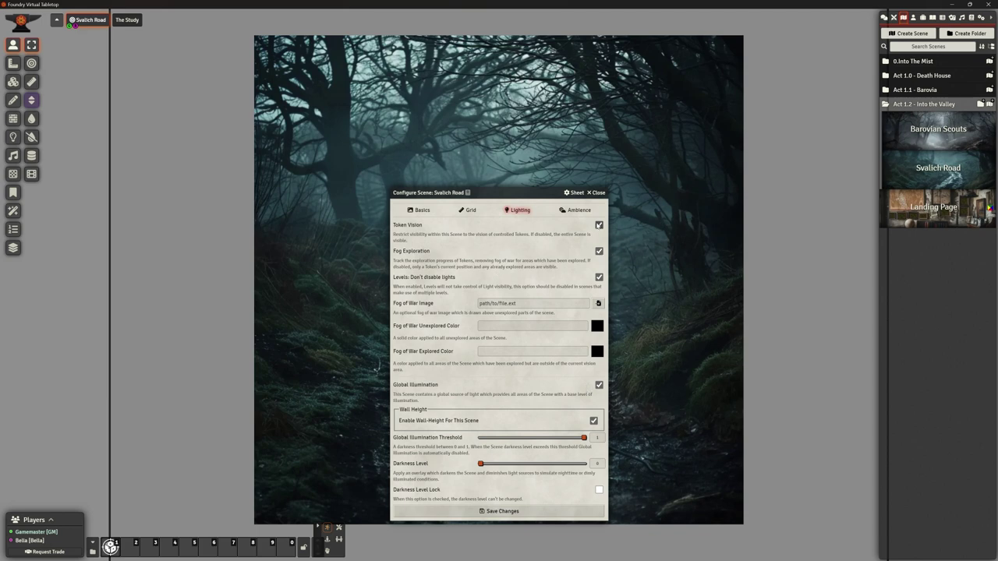
left_click(599, 224)
left_click(599, 251)
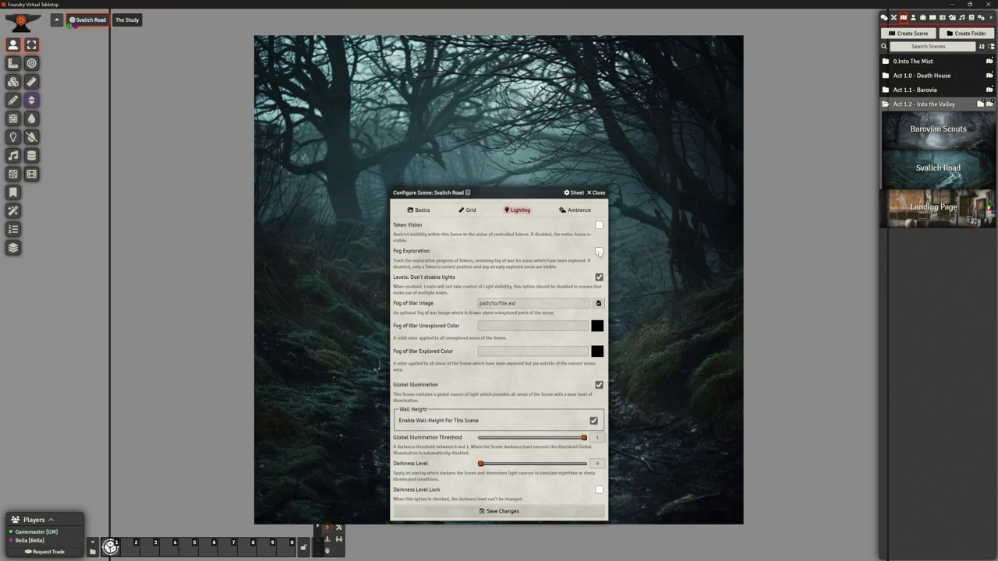
left_click(495, 510)
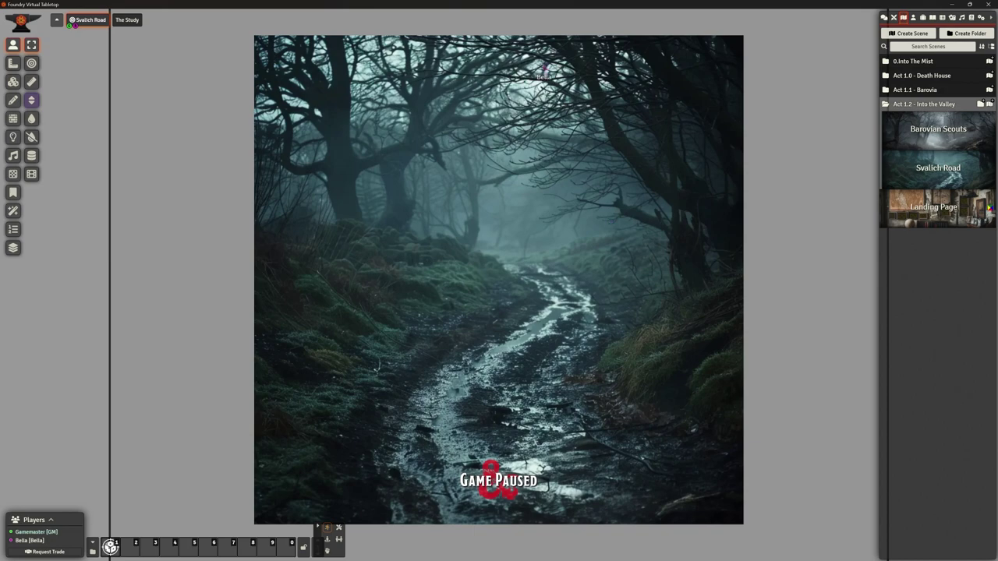
Step: Check the Svalich Road scene in the player's browser window, then return to the Gamemaster's Foundry window
key("alt+Tab")
left_click_drag(742, 55, 202, 60)
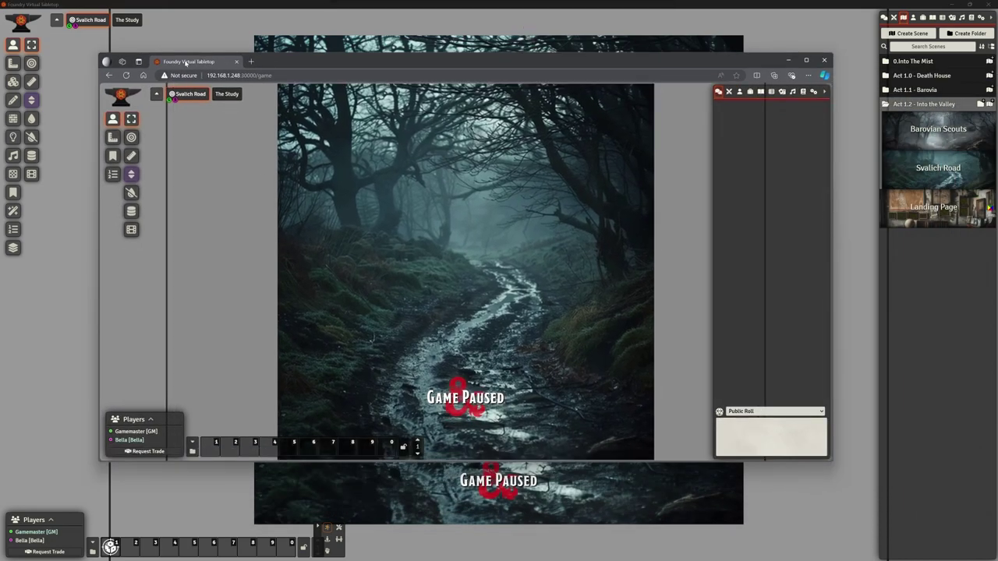
key("alt+Tab")
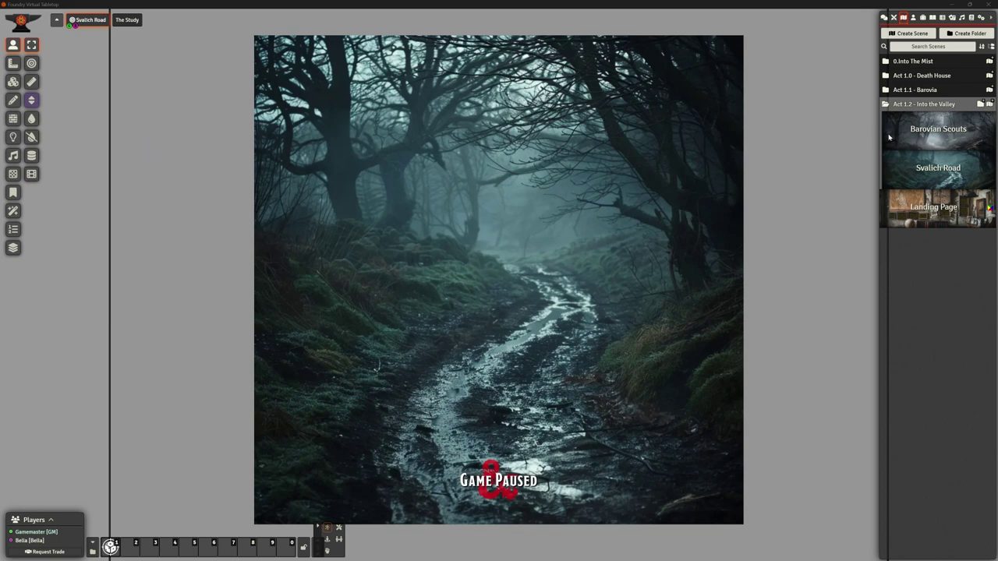
Step: Change the Svalich Road scene's background color to black and save the changes
right_click(928, 175)
left_click(904, 192)
left_click(420, 210)
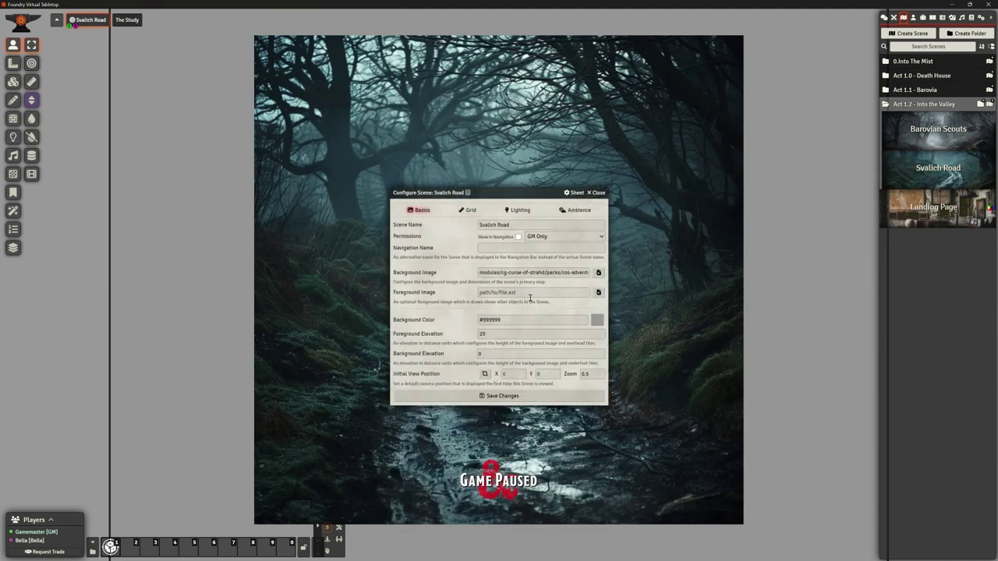
left_click(597, 320)
left_click(612, 379)
left_click(487, 395)
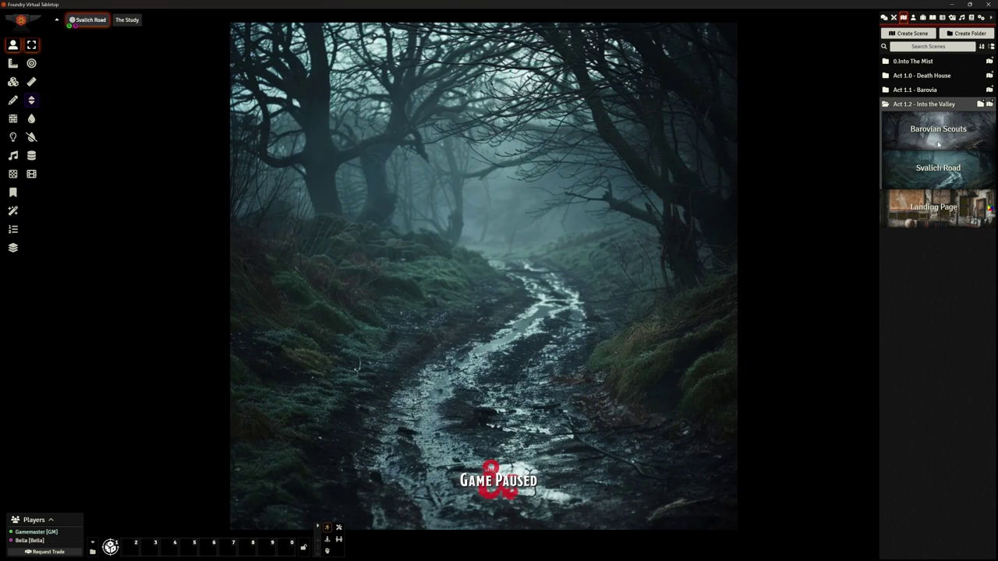
Step: Create a new scene named "Van Richyen's Cache" in the Act 1.2 - Into the Valley folder
left_click(990, 104)
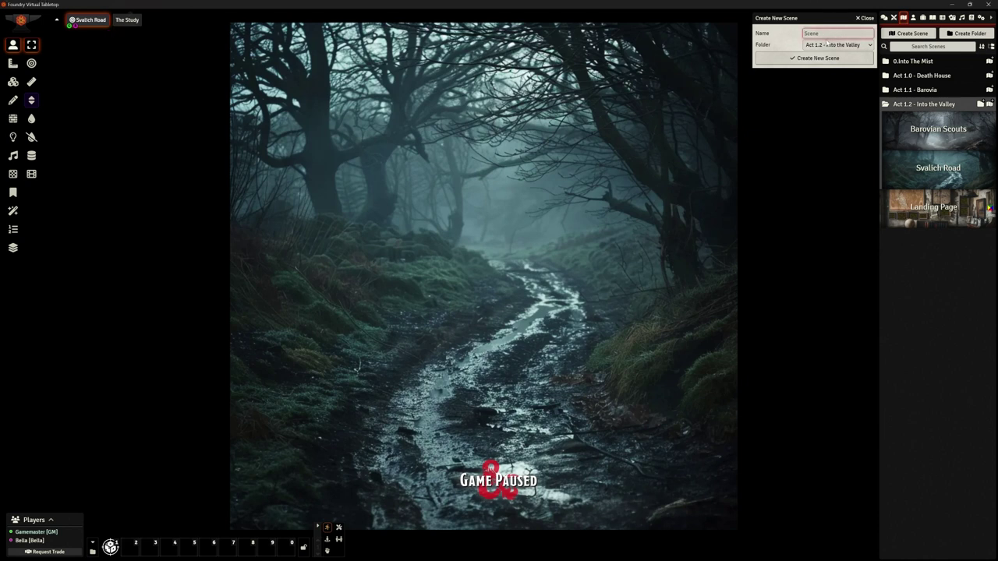
type("Van Rich")
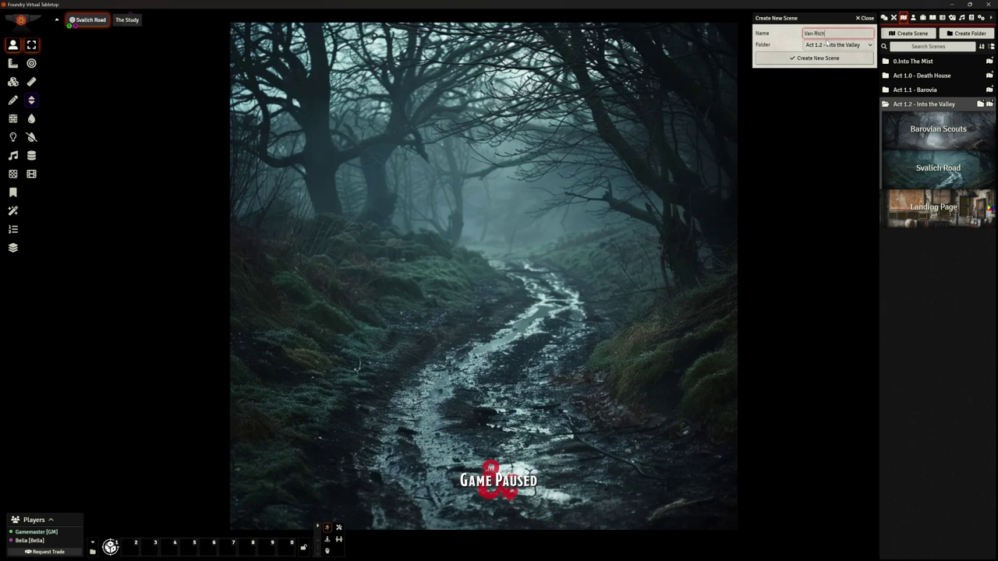
type("yen's Ca")
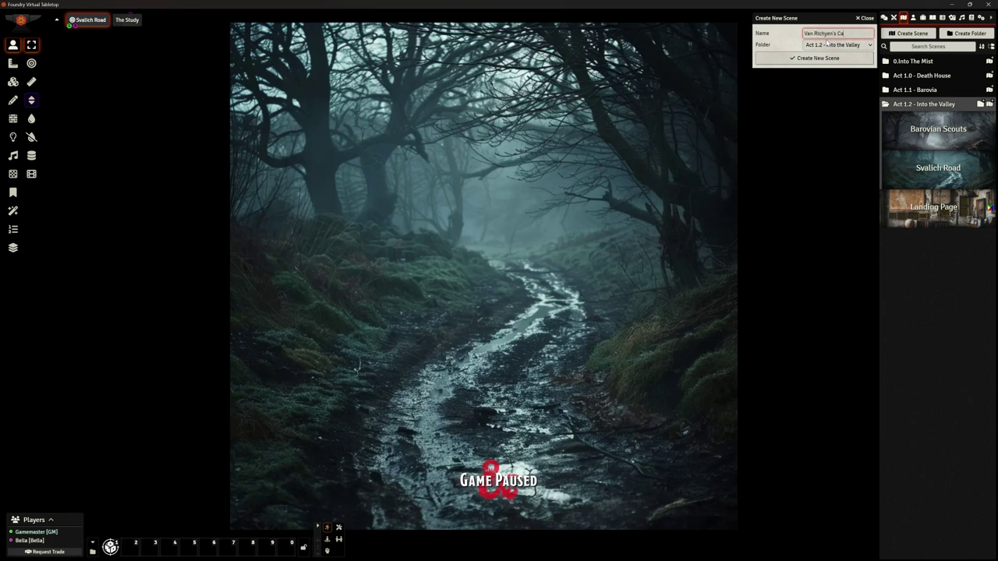
type("che")
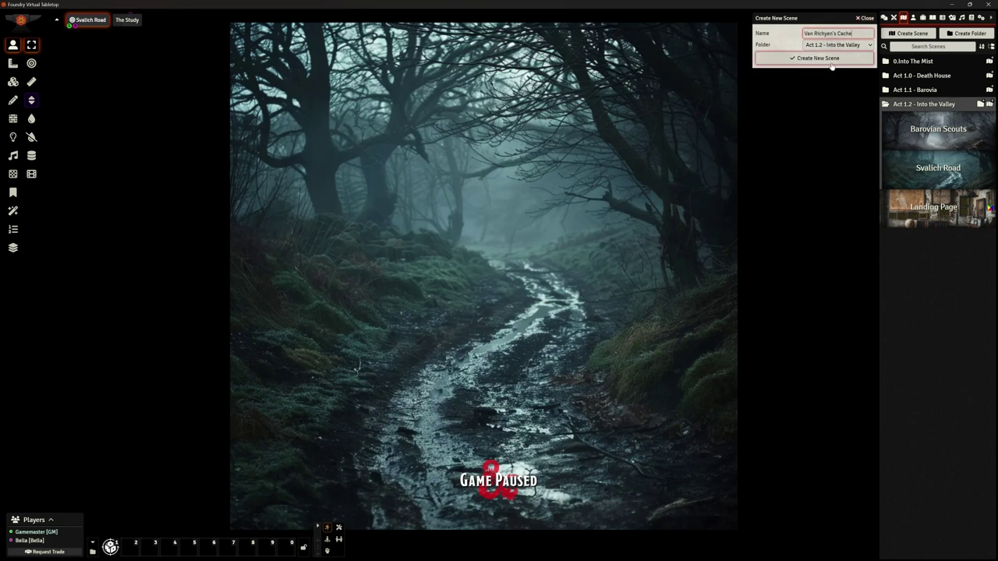
left_click(825, 59)
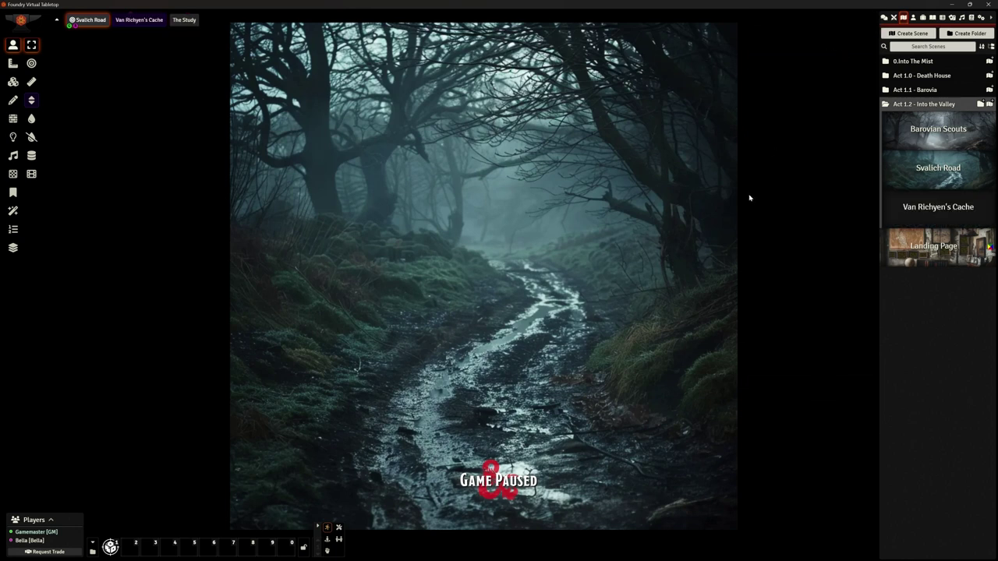
Step: Upload "Svalich Road - Cache.png" as the background image of the Van Richyen's Cache scene and save the changes
right_click(926, 210)
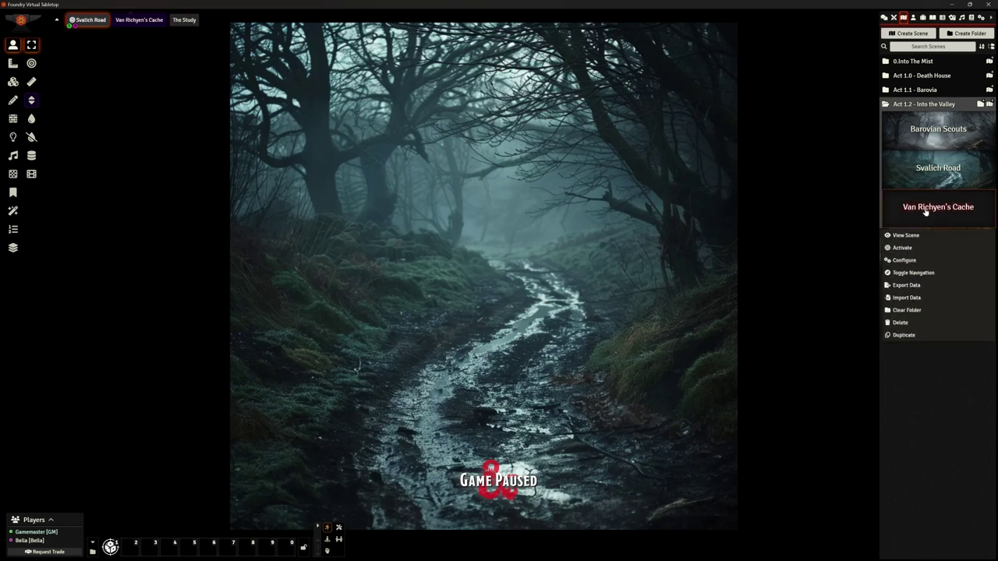
left_click(904, 260)
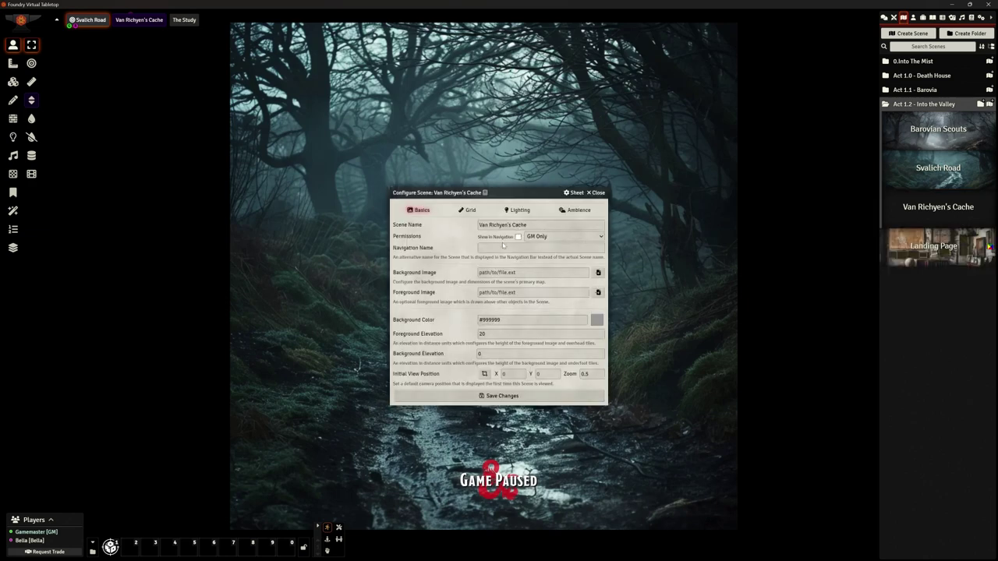
left_click(598, 272)
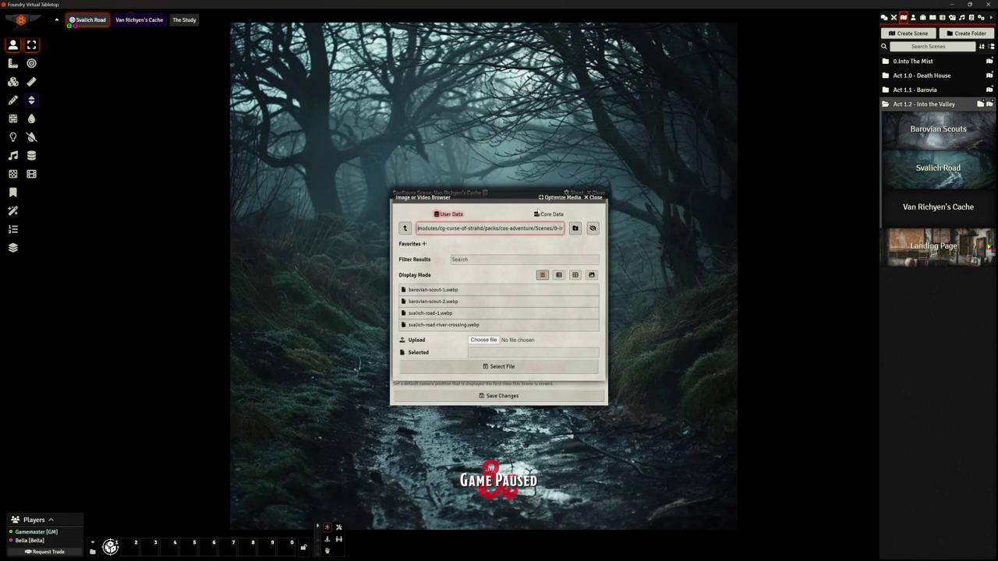
triple_click(525, 228)
left_click(483, 340)
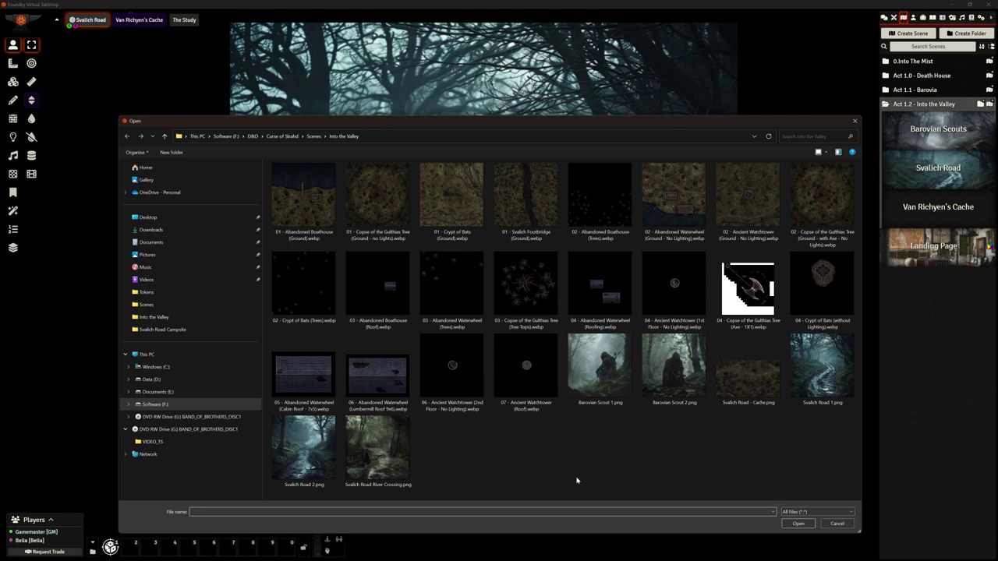
left_click(747, 371)
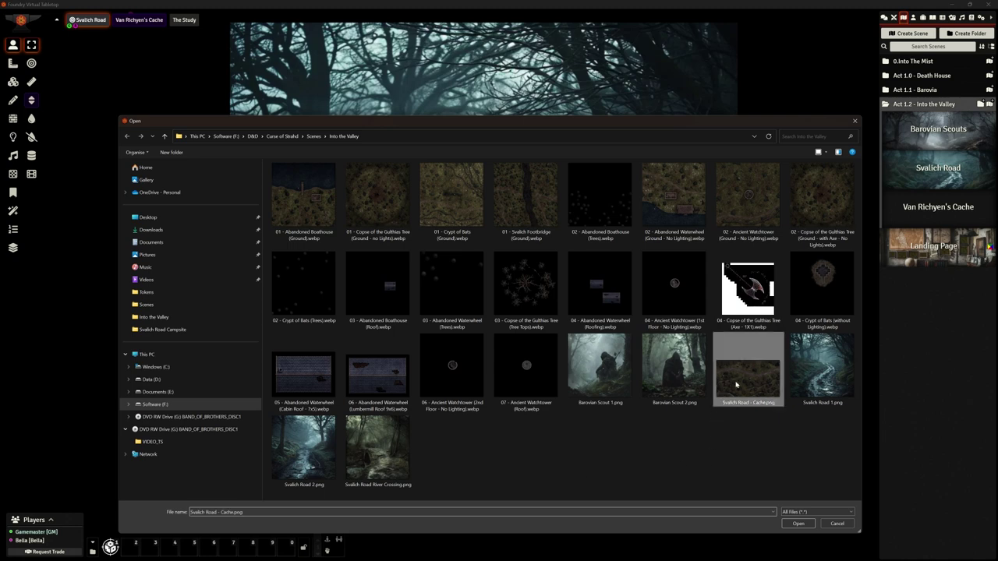
left_click(798, 524)
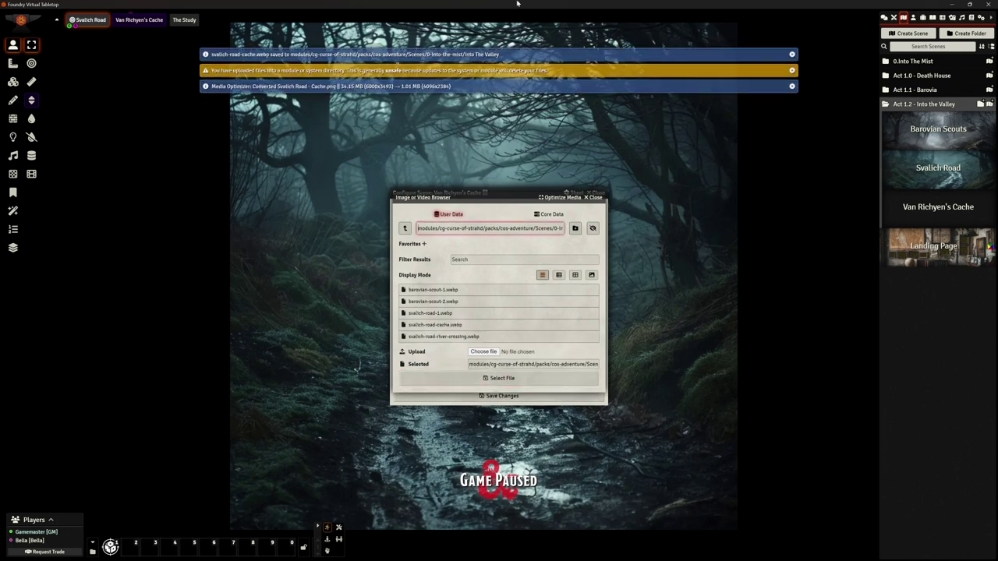
left_click(502, 378)
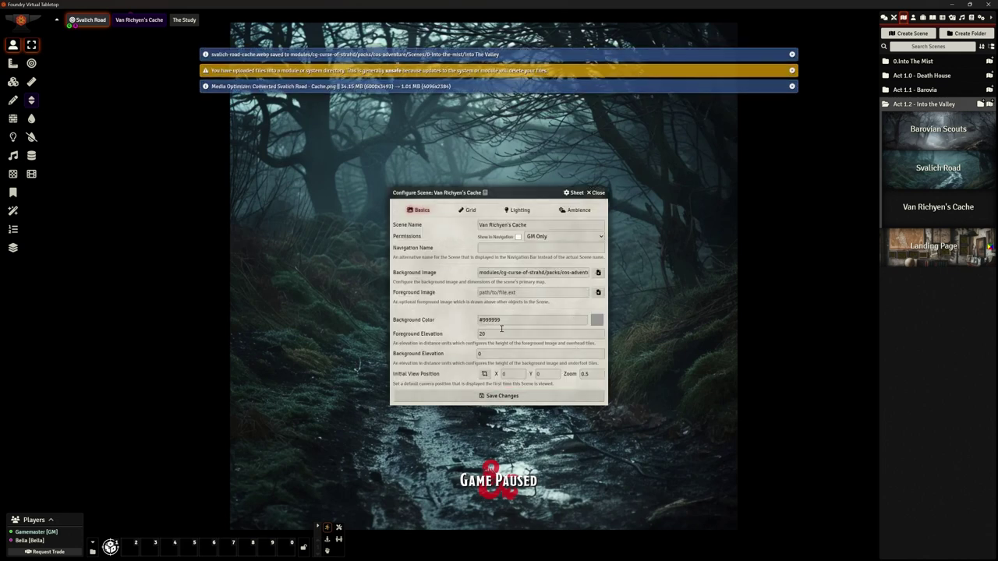
left_click(507, 396)
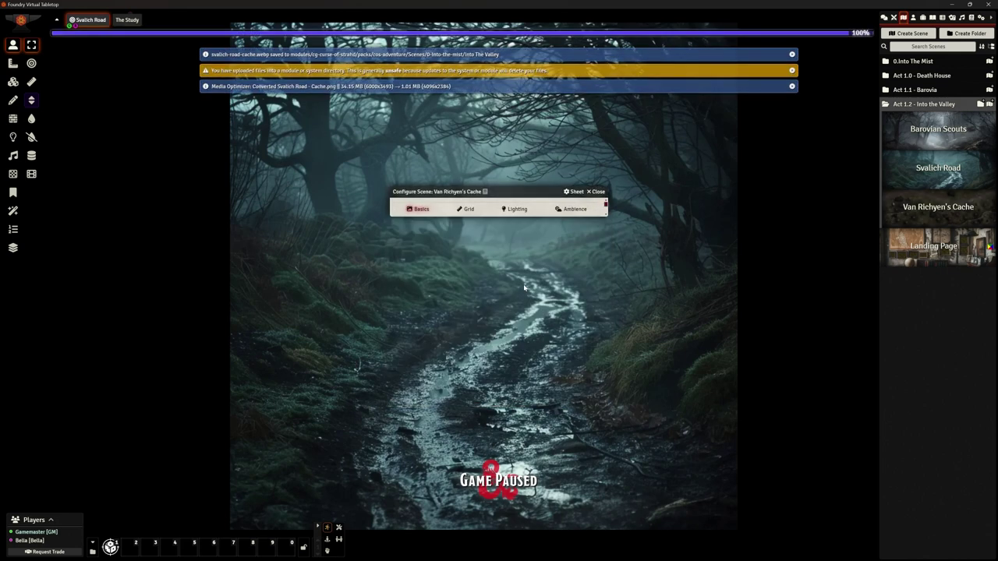
Step: Activate the Van Richyen's Cache scene and look over its map
right_click(930, 212)
left_click(907, 235)
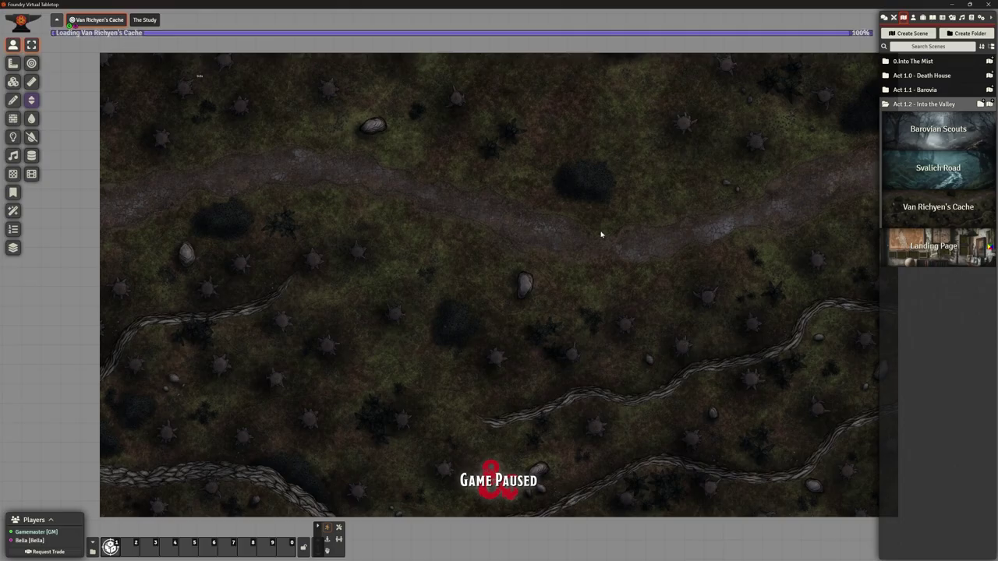
scroll(626, 230, "down", 1)
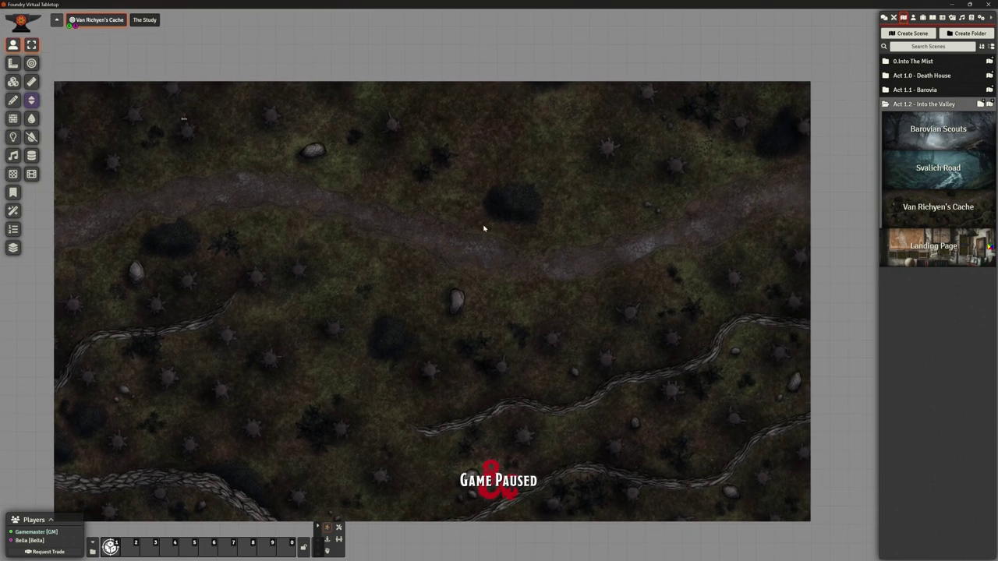
key("Down")
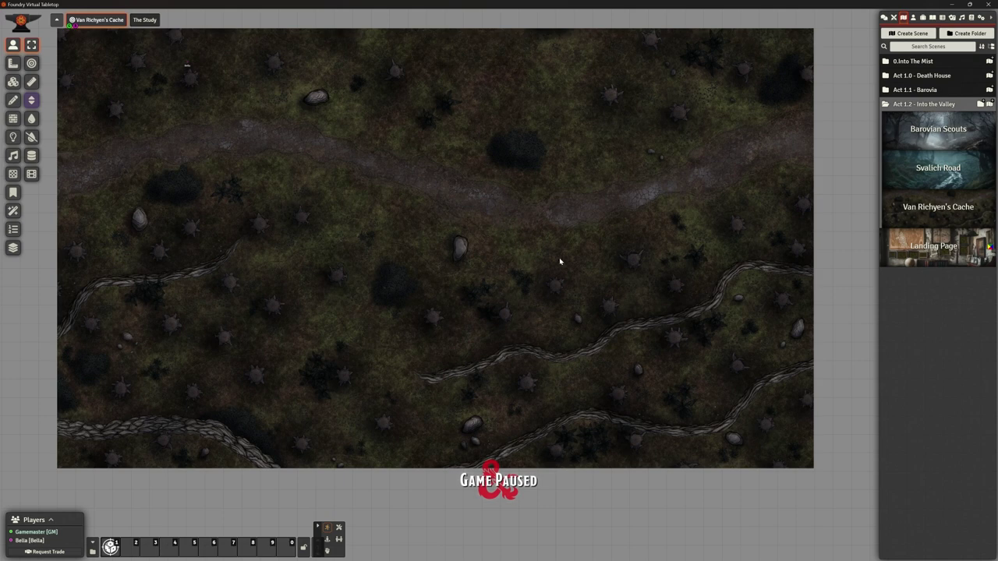
left_click_drag(523, 205, 545, 232)
scroll(543, 238, "up", 1)
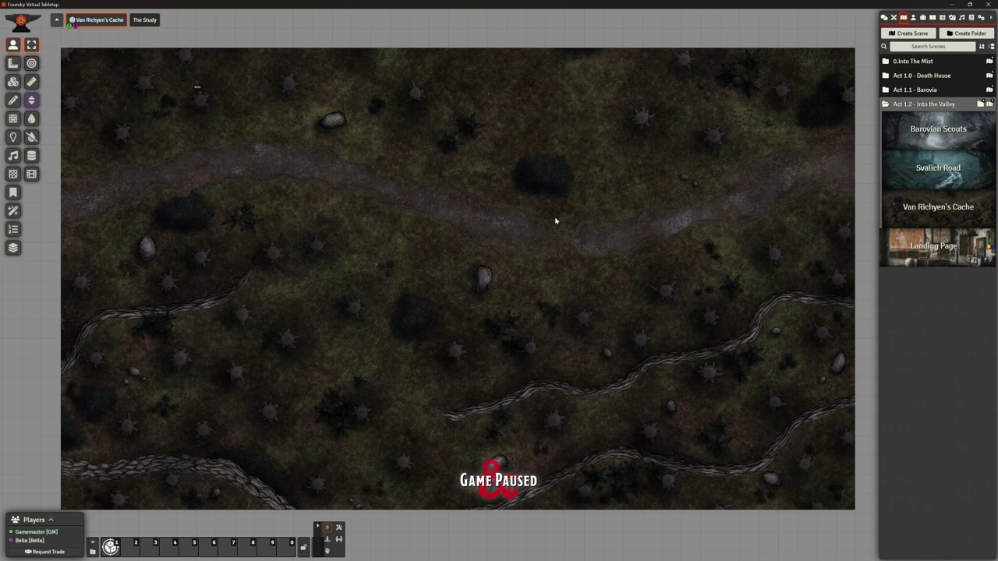
Step: Set the Van Richyen's Cache scene's grid color to red and its grid opacity to 0.75
right_click(931, 210)
left_click(904, 235)
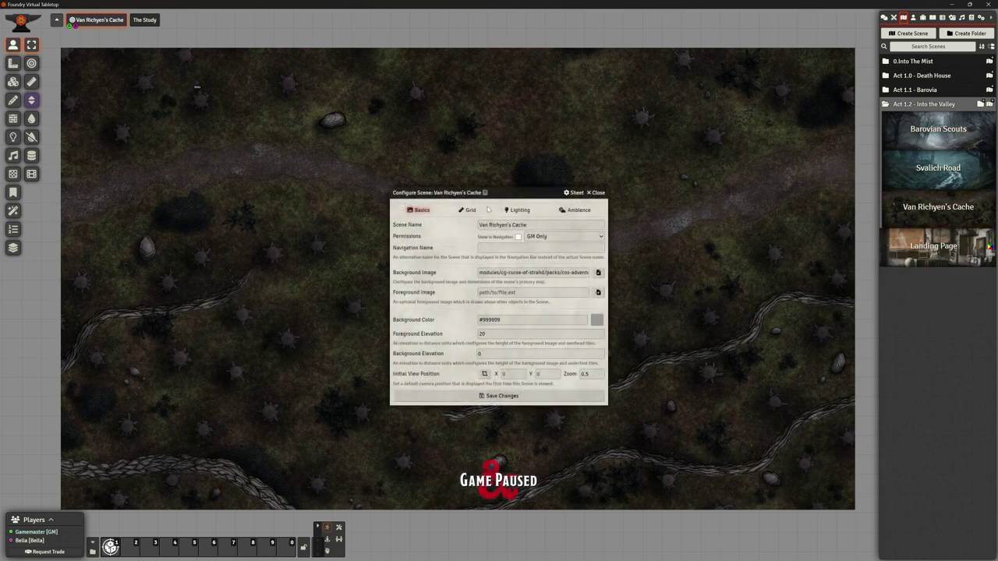
left_click(487, 209)
left_click(596, 358)
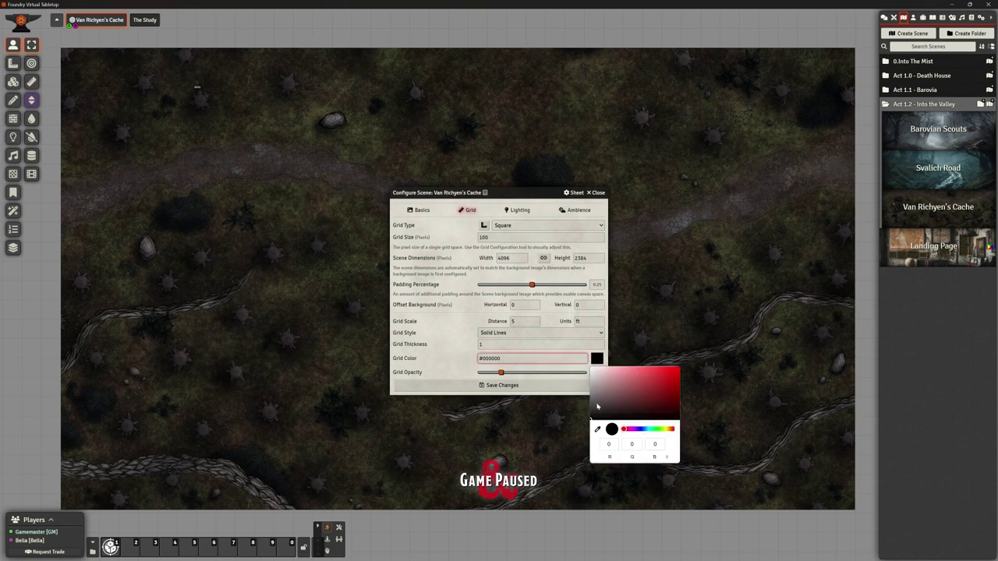
left_click(677, 370)
left_click(558, 373)
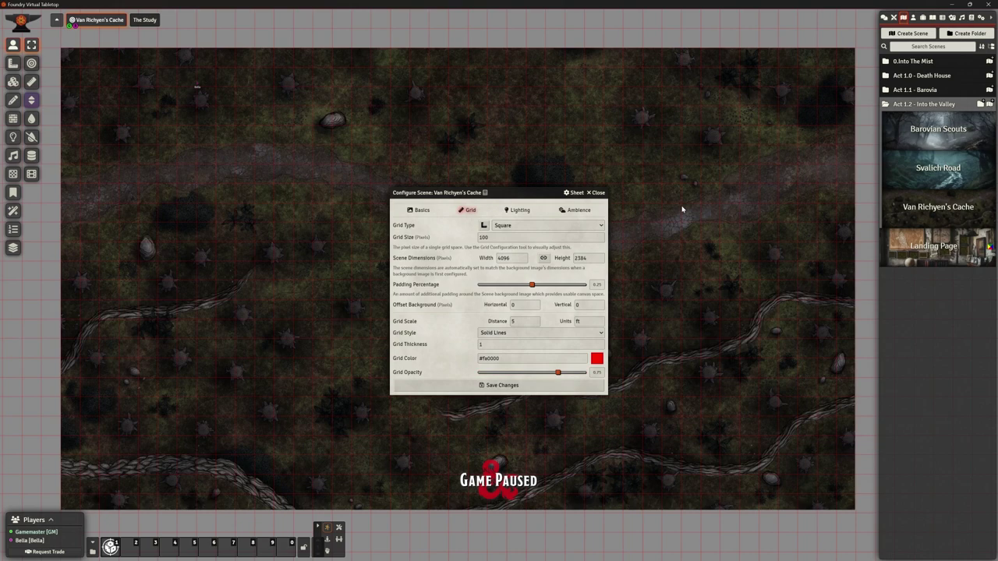
Step: Move the scene settings dialog off the map, compare the red grid with the artwork, and set the grid opacity to 0
scroll(684, 211, "up", 5)
key("Right")
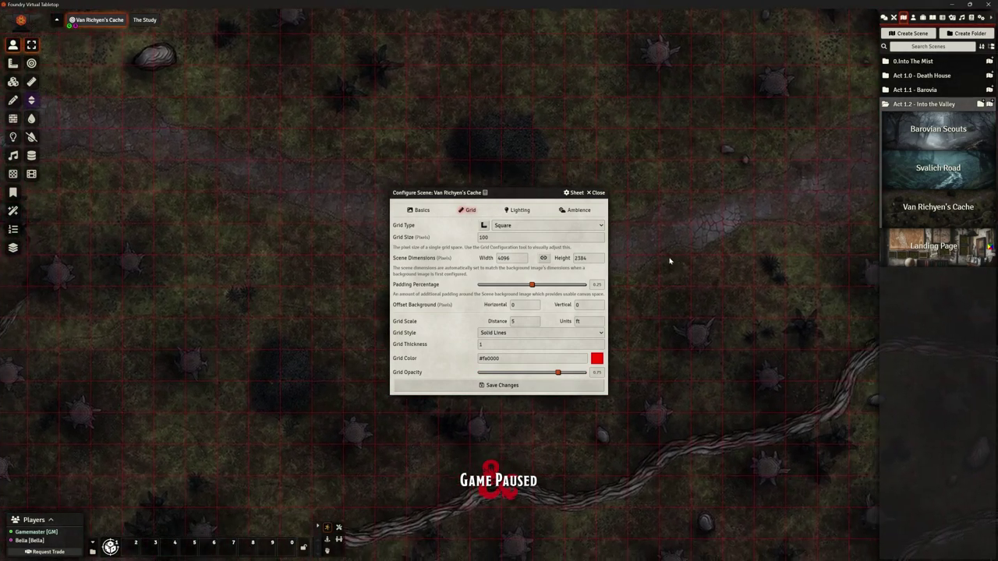
left_click_drag(532, 194, 263, 78)
scroll(606, 272, "down", 2)
mouse_move(561, 321)
left_mouse_down()
mouse_move(584, 256)
mouse_move(580, 301)
mouse_move(562, 318)
left_mouse_up()
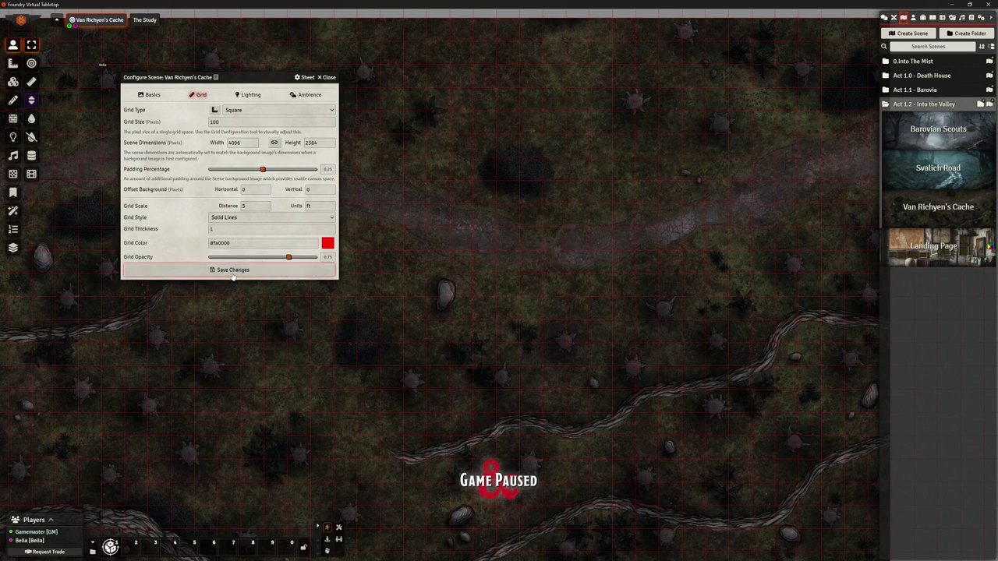
left_click_drag(248, 259, 209, 258)
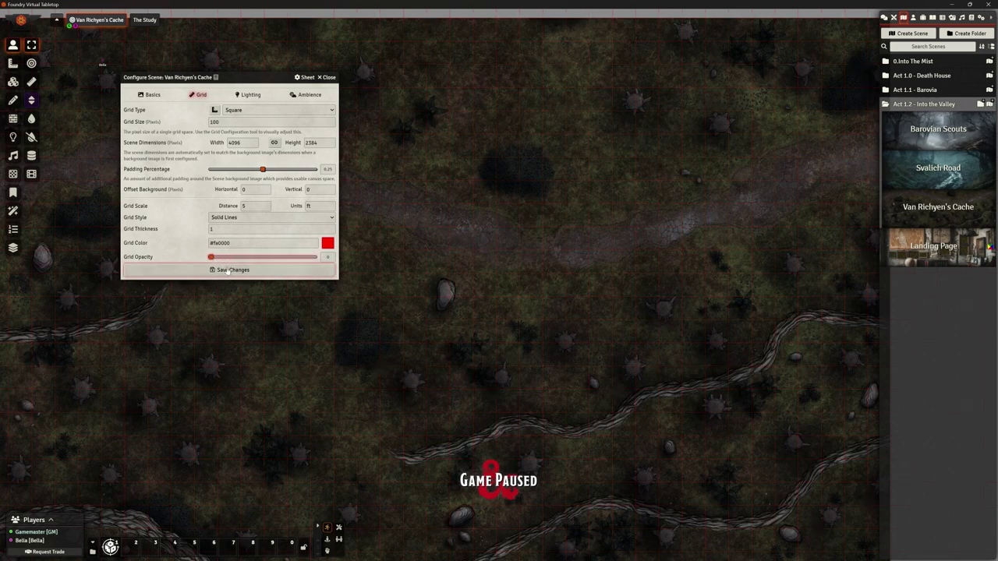
Step: Enable Global Illumination for the Van Richyen's Cache scene and set its Darkness Level to 0.1
left_click(248, 94)
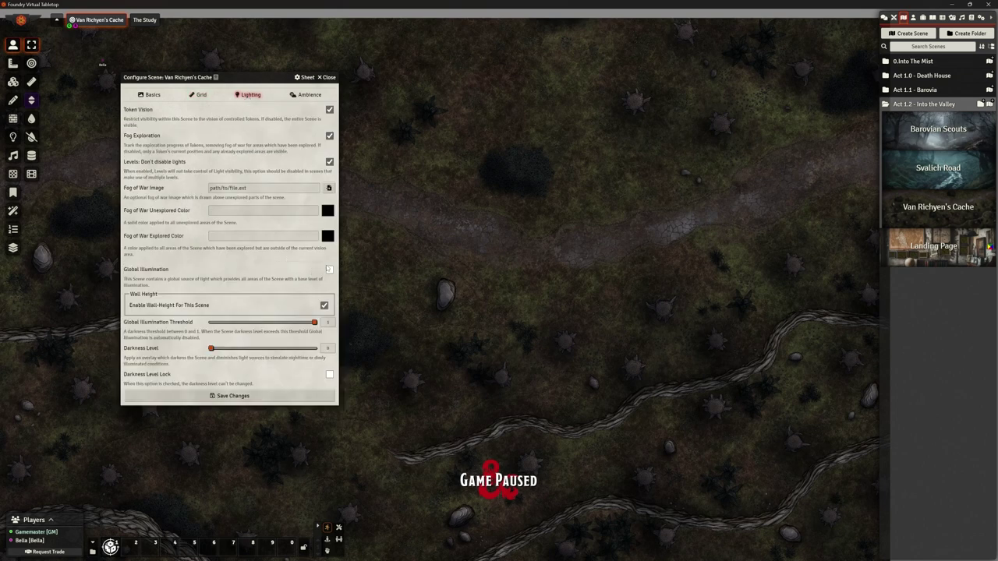
left_click(329, 269)
mouse_move(211, 349)
left_mouse_down()
mouse_move(247, 350)
mouse_move(210, 349)
mouse_move(223, 349)
left_mouse_up()
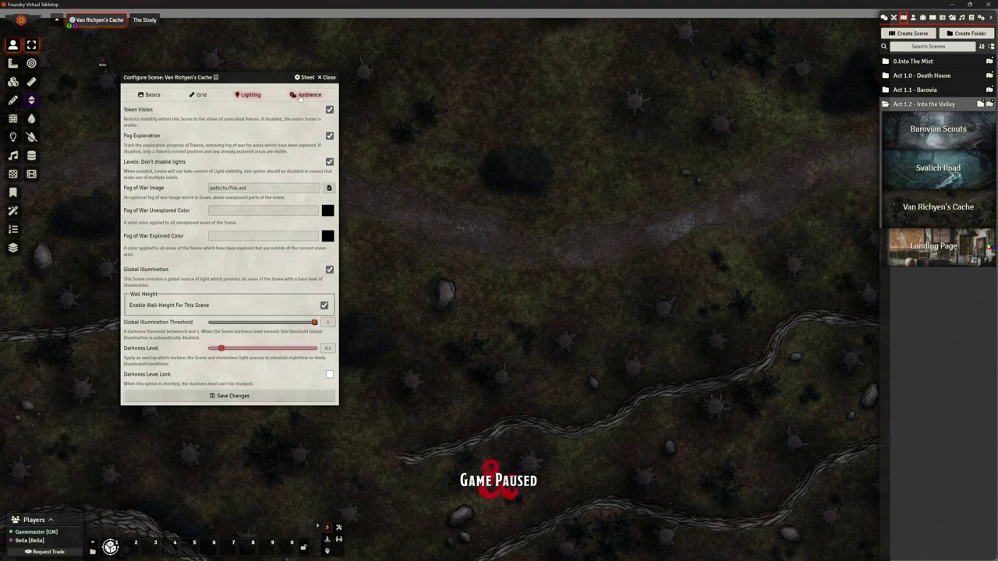
Step: Set the Van Richyen's Cache scene's Weather Effect to Fog and save all scene changes
left_click(307, 94)
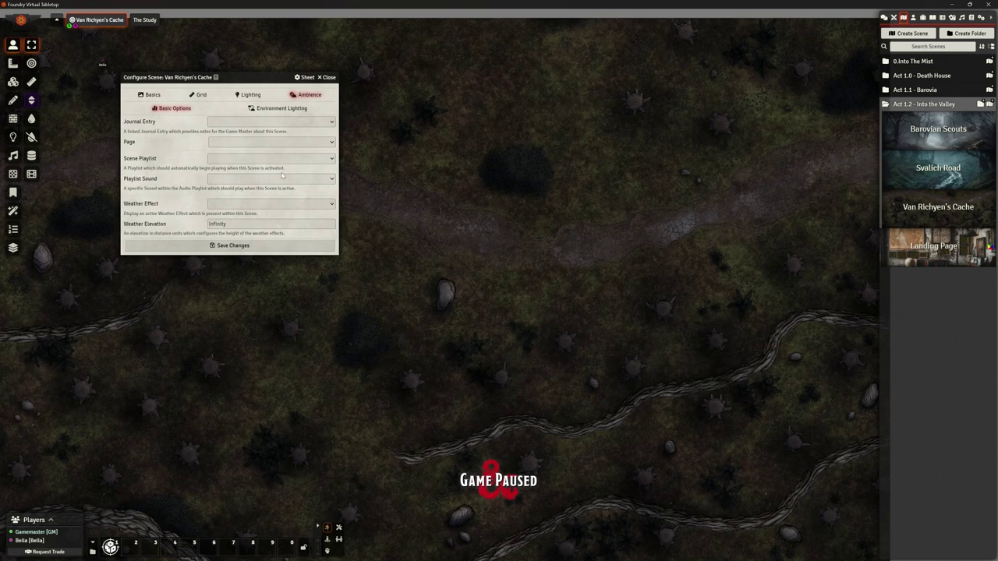
left_click(231, 203)
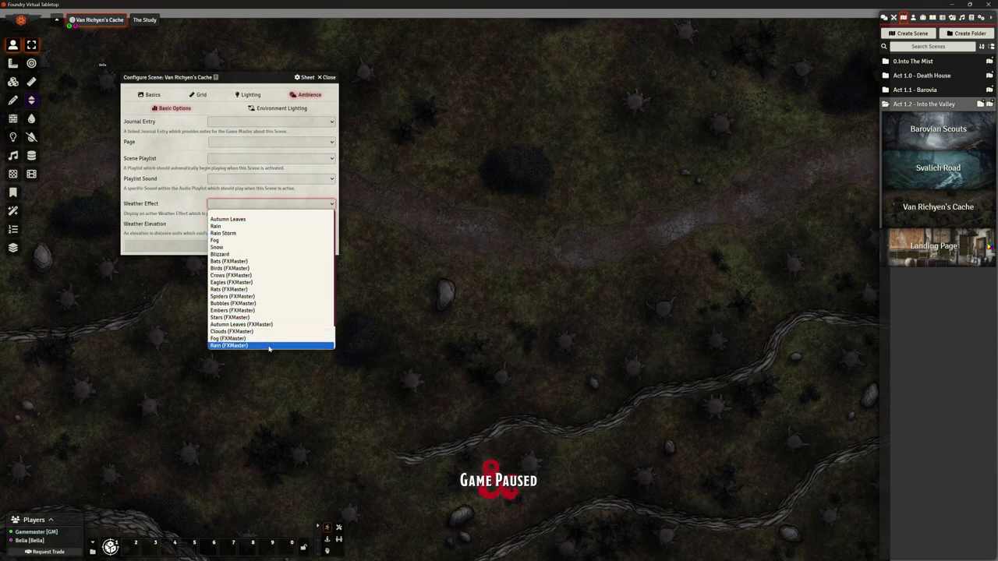
left_click(249, 240)
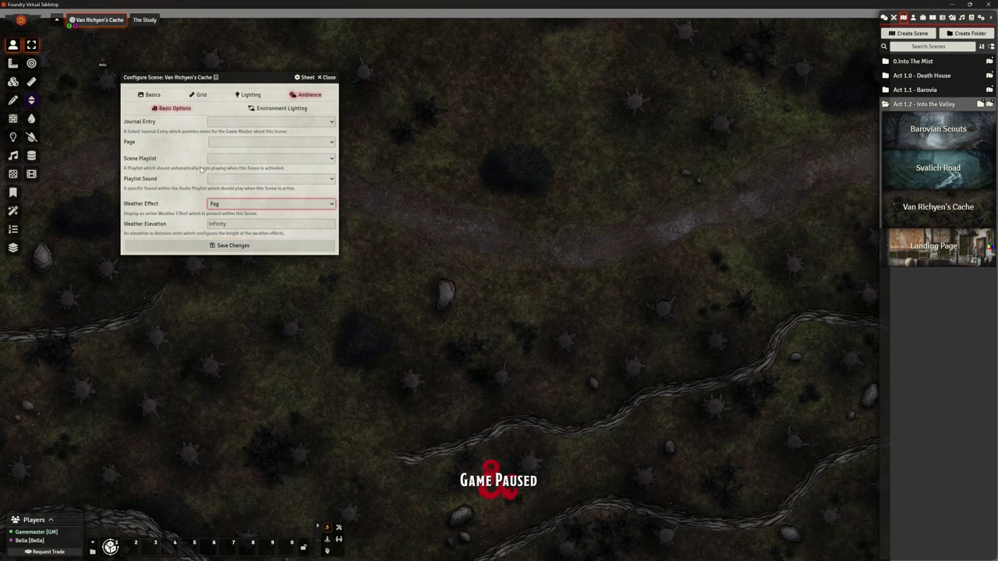
left_click(244, 245)
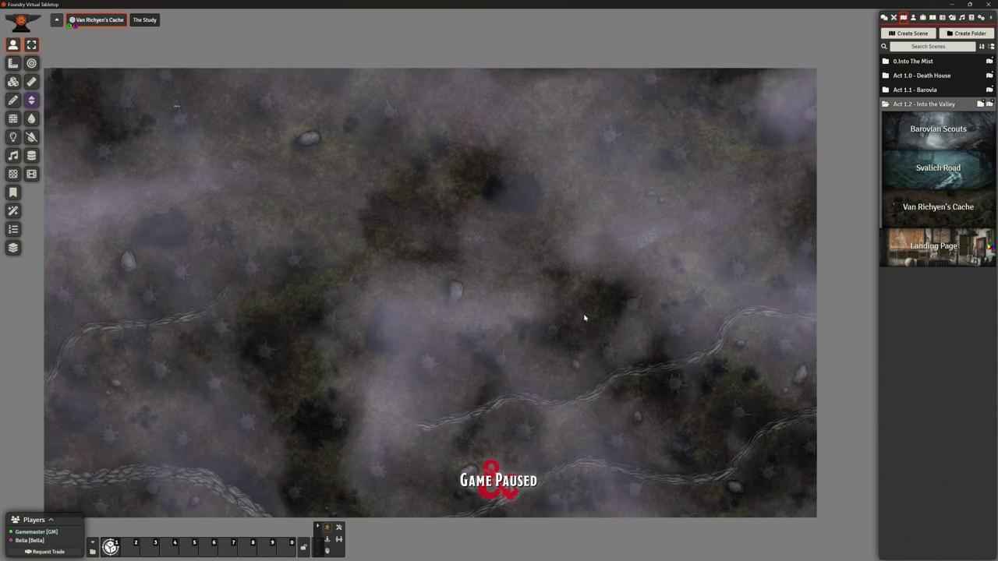
scroll(581, 317, "up", 1)
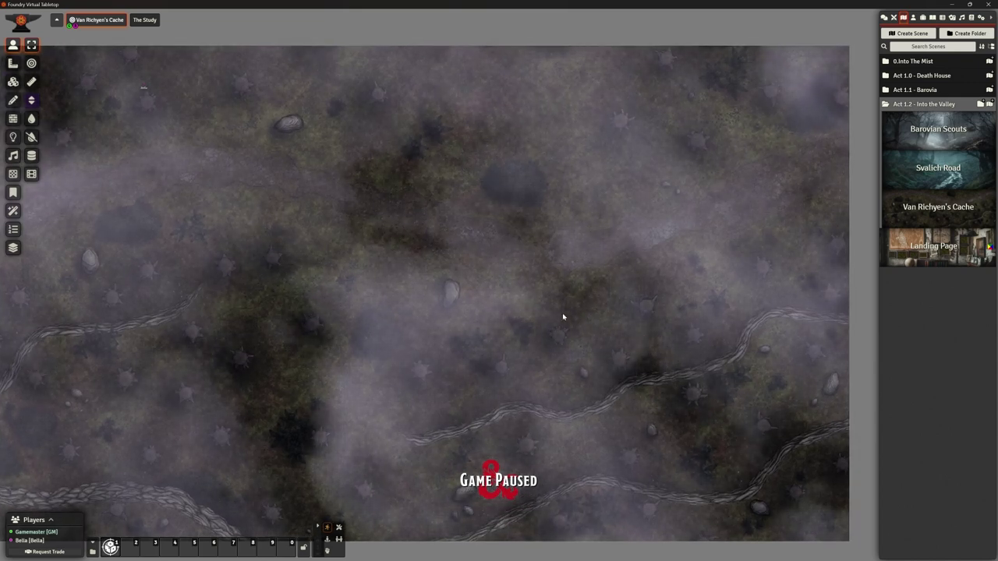
Step: Clear the Weather Effect of the Van Richyen's Cache scene, save the changes, and review the map
right_click(932, 209)
left_click(909, 260)
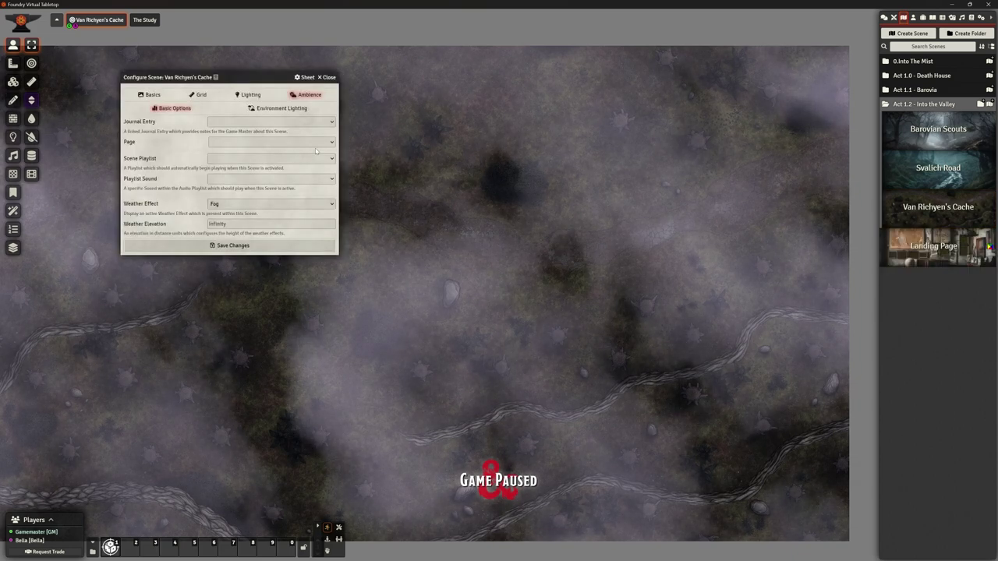
left_click(257, 203)
left_click(233, 216)
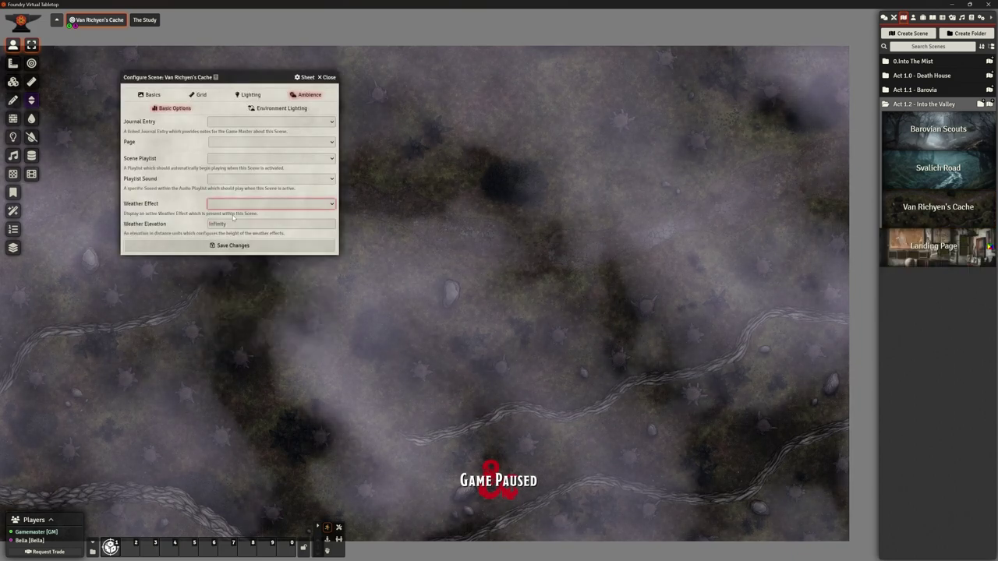
left_click(232, 245)
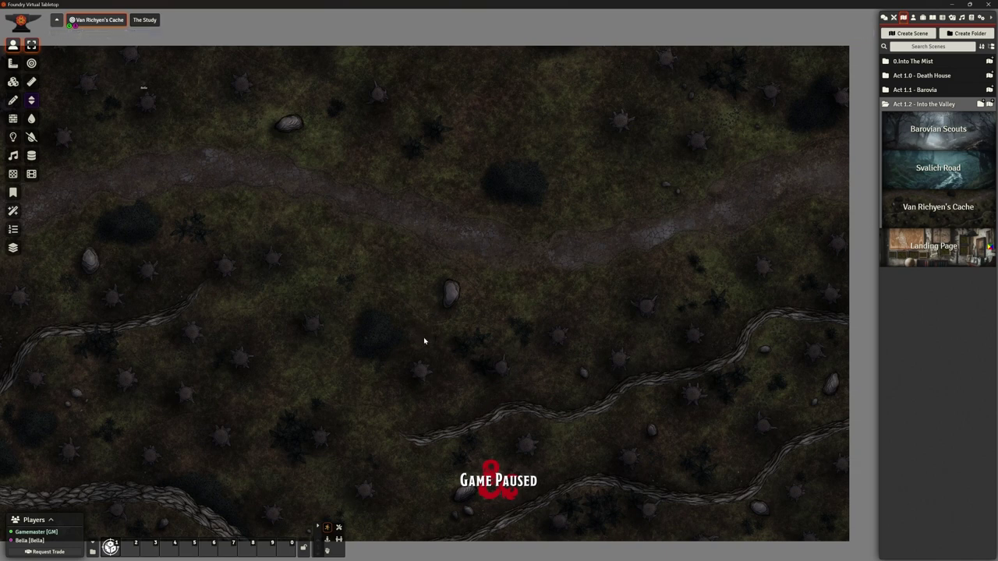
scroll(425, 341, "down", 3)
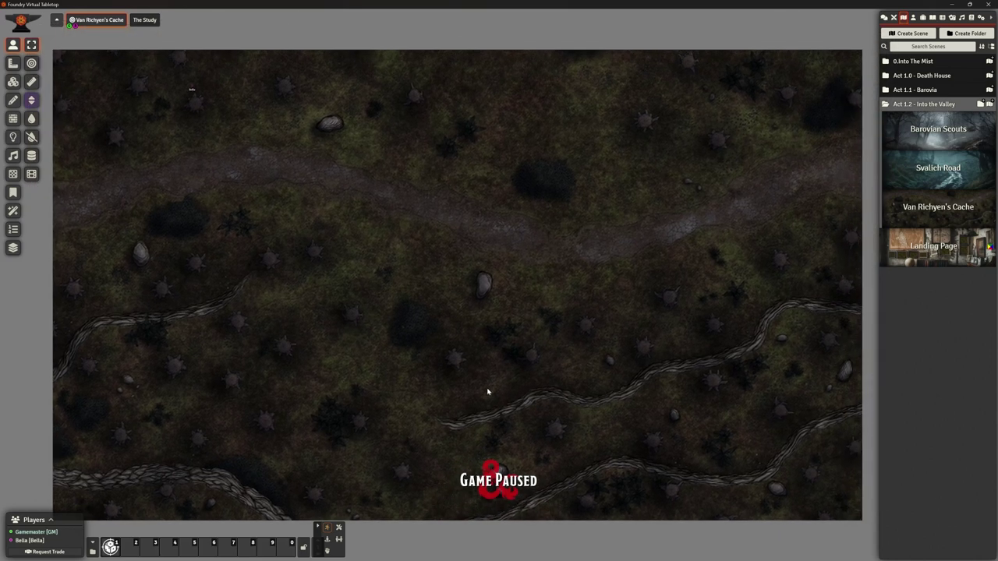
scroll(539, 384, "up", 4)
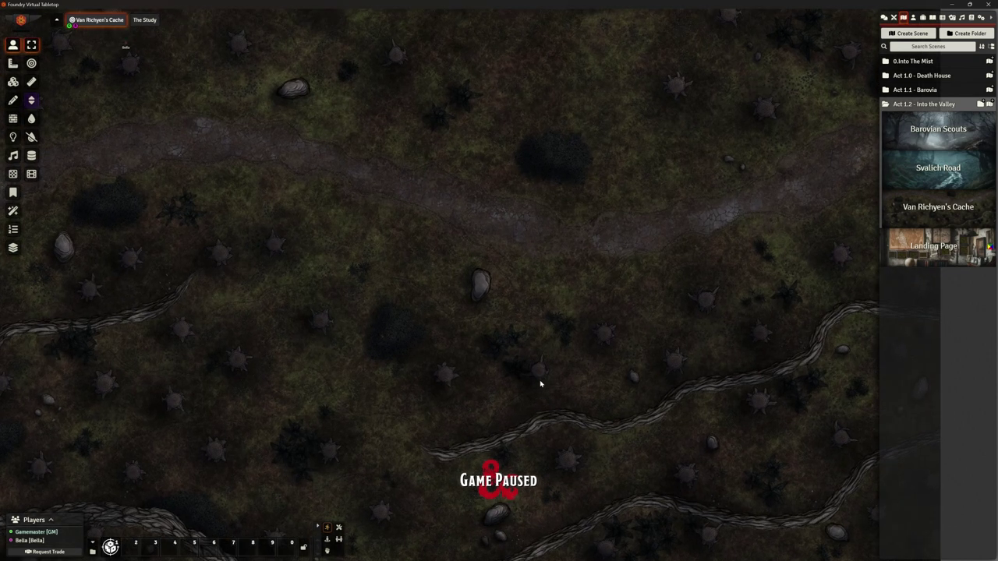
Step: Place the Hayley Longbreeze token from the Player Party actors folder on the forest road, east of the road's lowest bend
scroll(539, 383, "down", 1)
left_click_drag(540, 382, 550, 351)
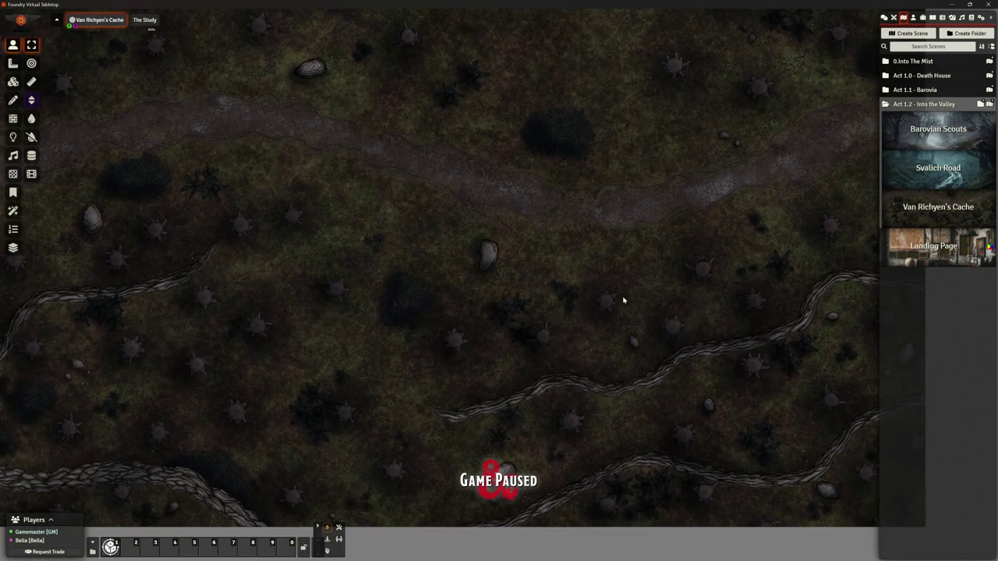
left_click(914, 17)
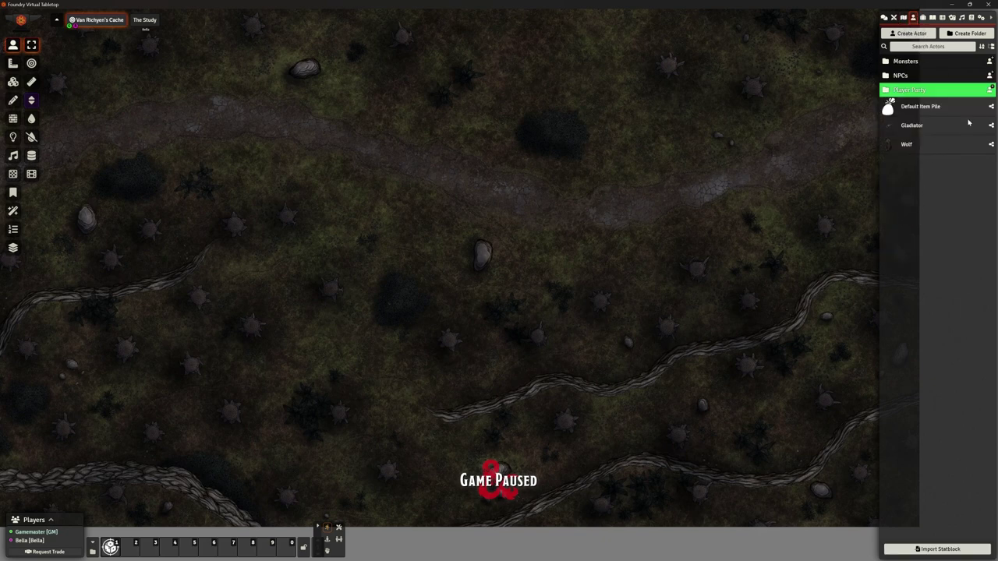
left_click(909, 90)
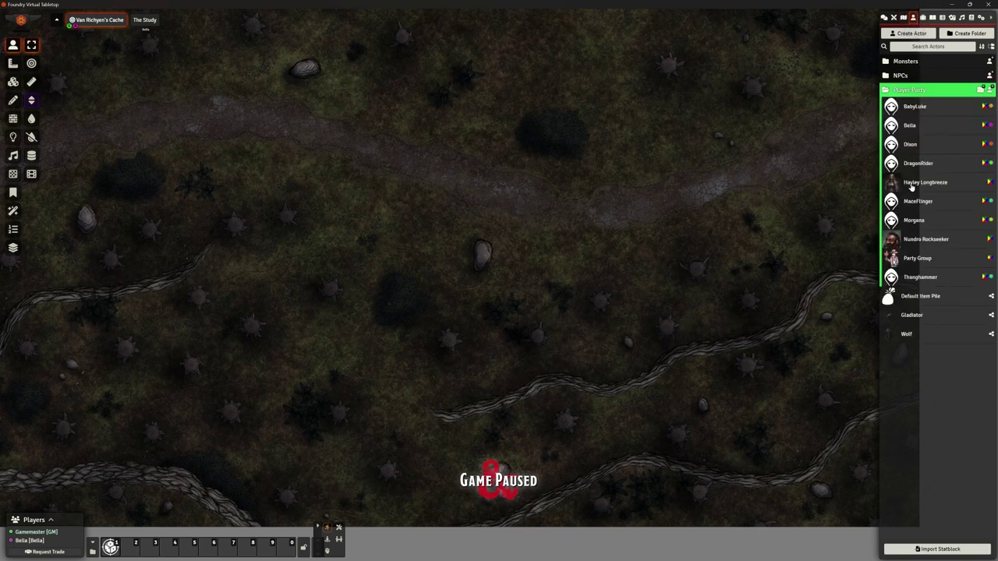
left_click_drag(913, 184, 679, 201)
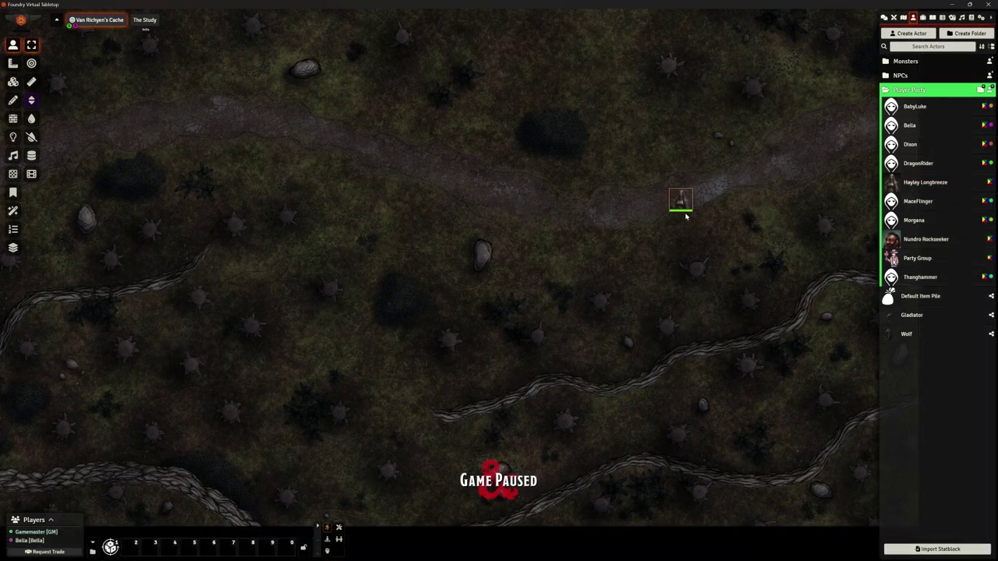
Step: Move the Hayley Longbreeze token a few squares west along the road to its lowest bend
key("Left")
key("Left")
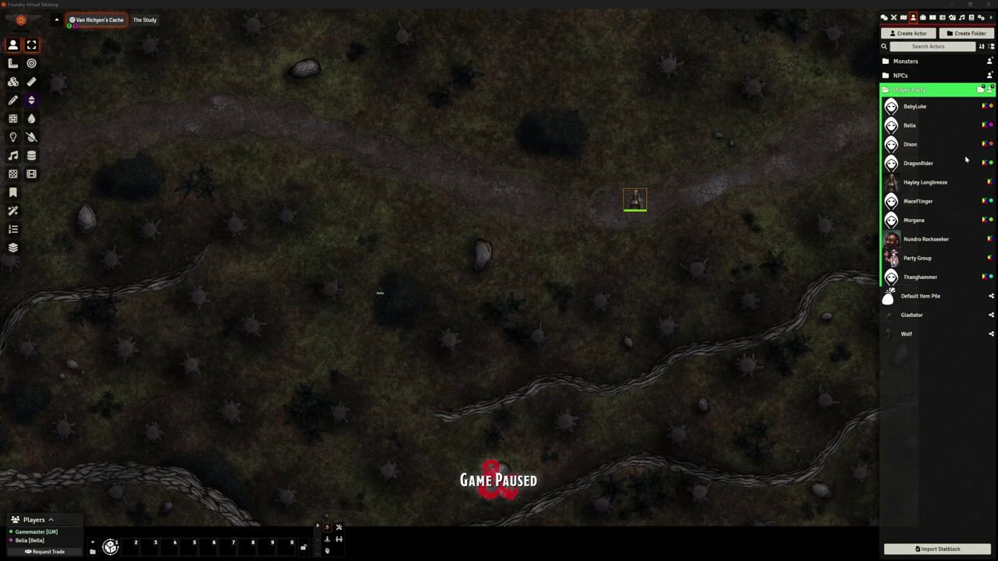
key("Left")
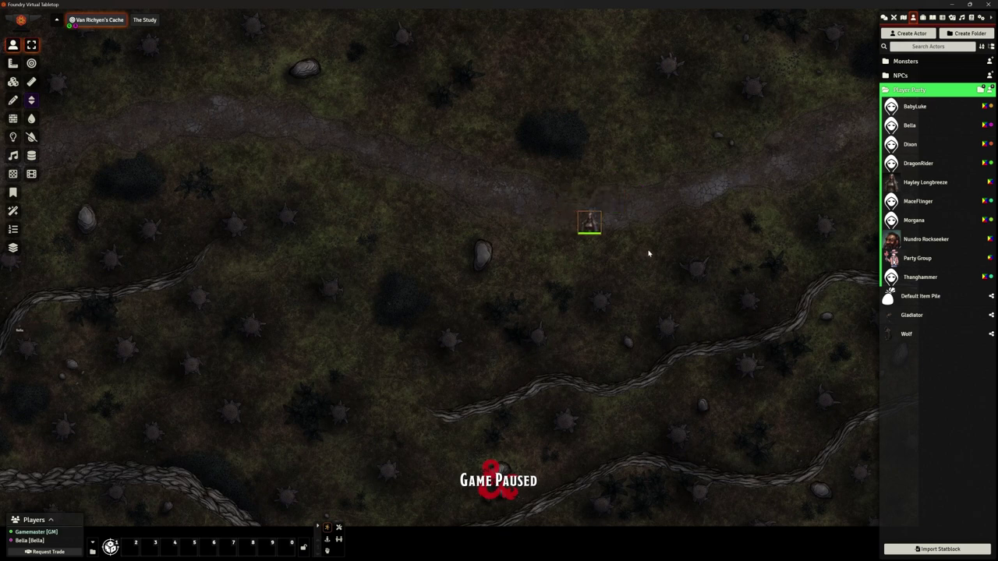
key("Up+Right")
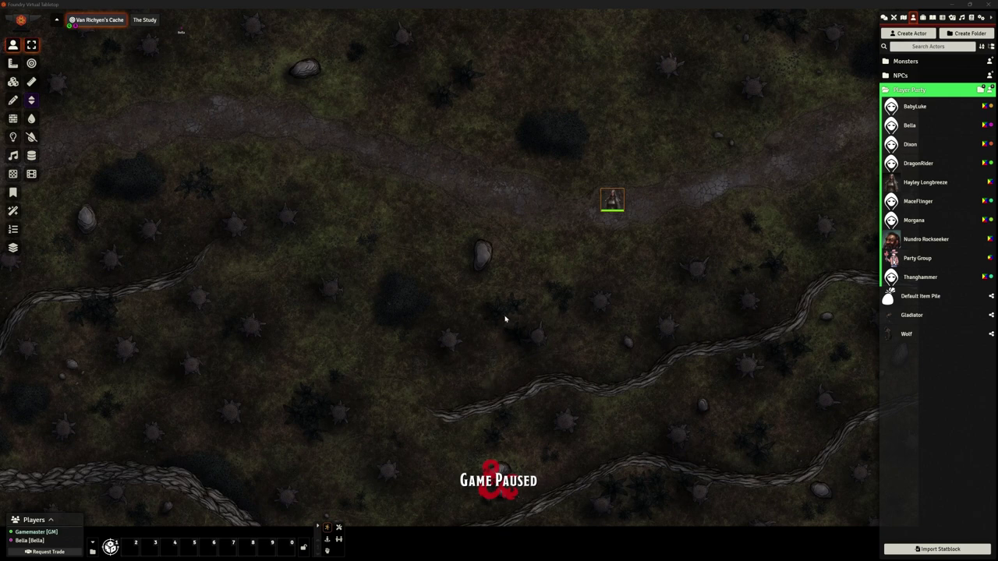
Step: Set the Weather Effect of the Van Richyen's Cache scene to Fog and save the changes
left_click_drag(505, 319, 495, 374)
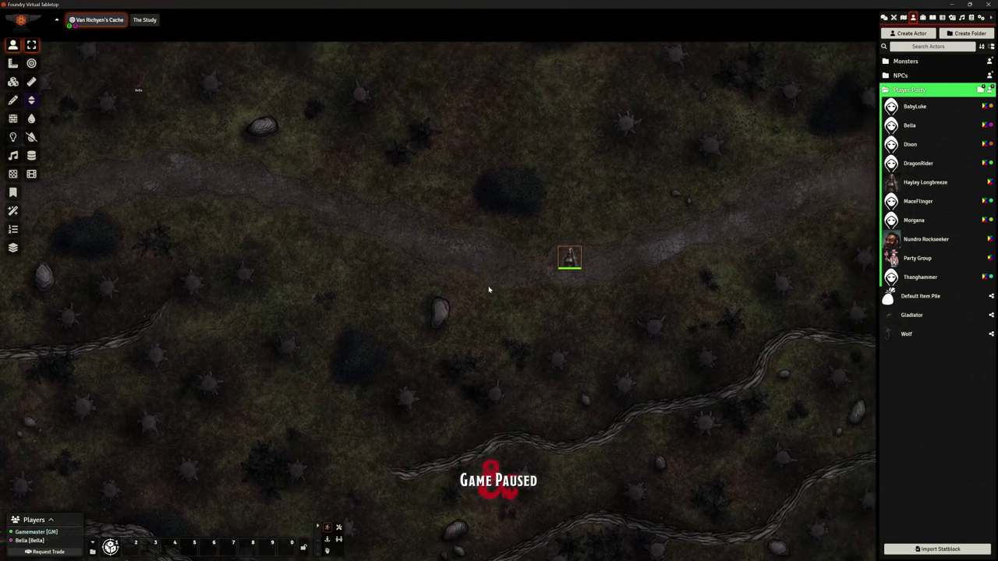
scroll(490, 289, "down", 3)
scroll(488, 281, "up", 1)
left_click_drag(488, 281, 522, 314)
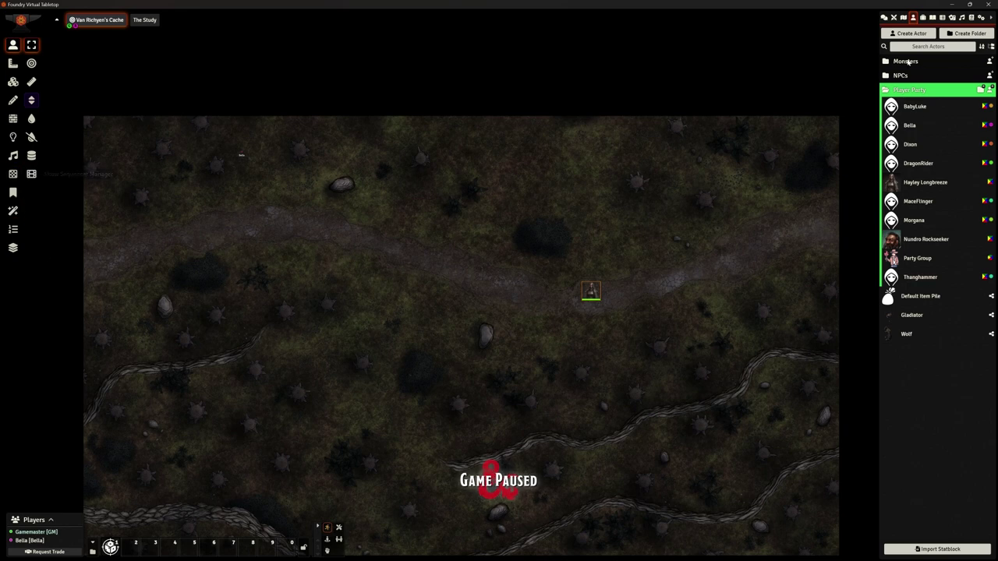
left_click(904, 17)
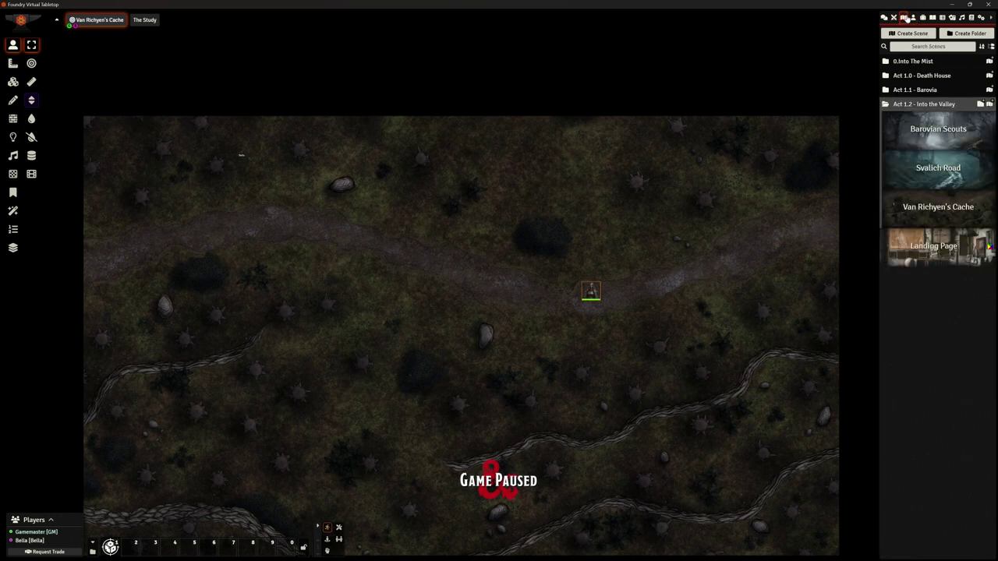
right_click(930, 209)
left_click(904, 236)
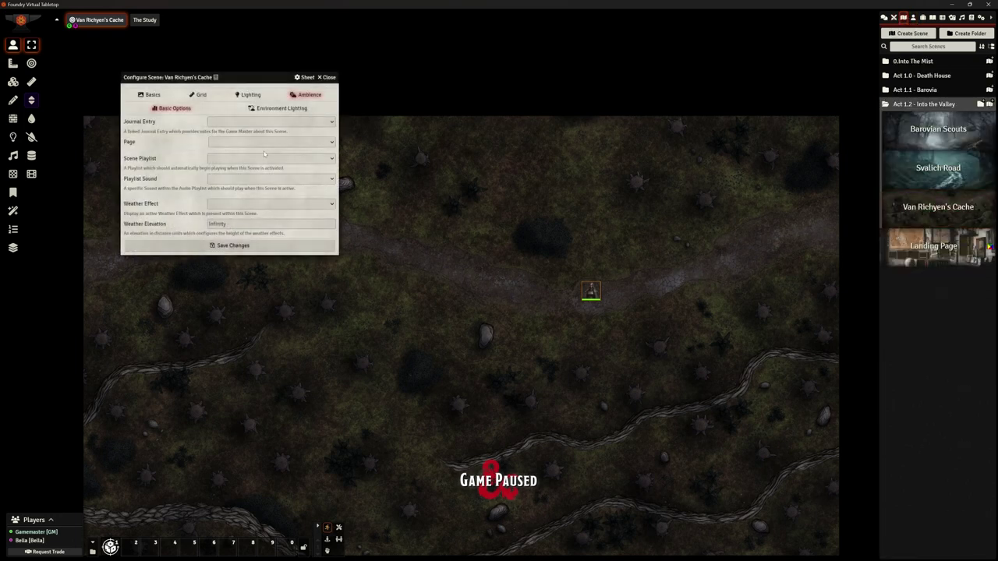
left_click(212, 204)
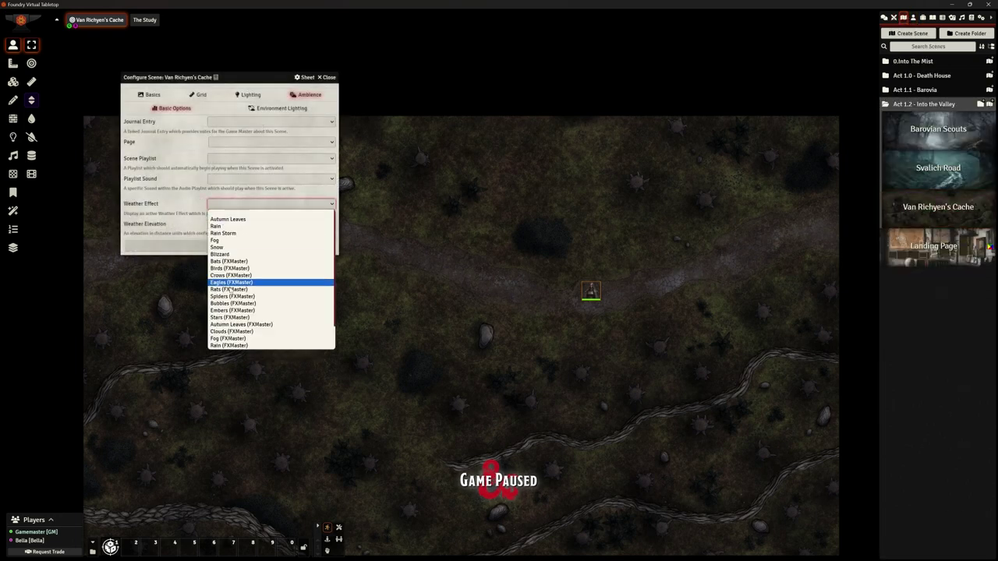
left_click(217, 241)
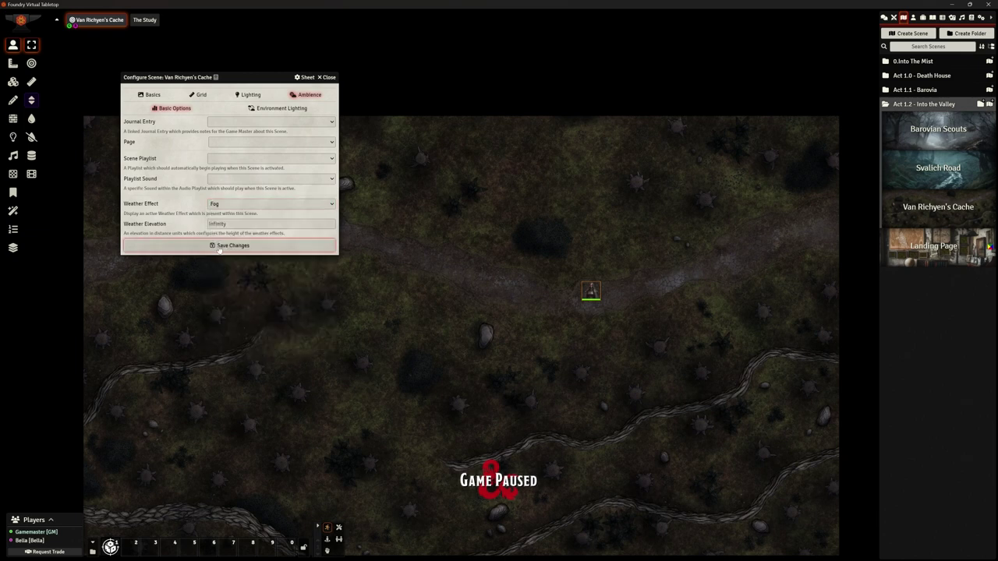
left_click(221, 248)
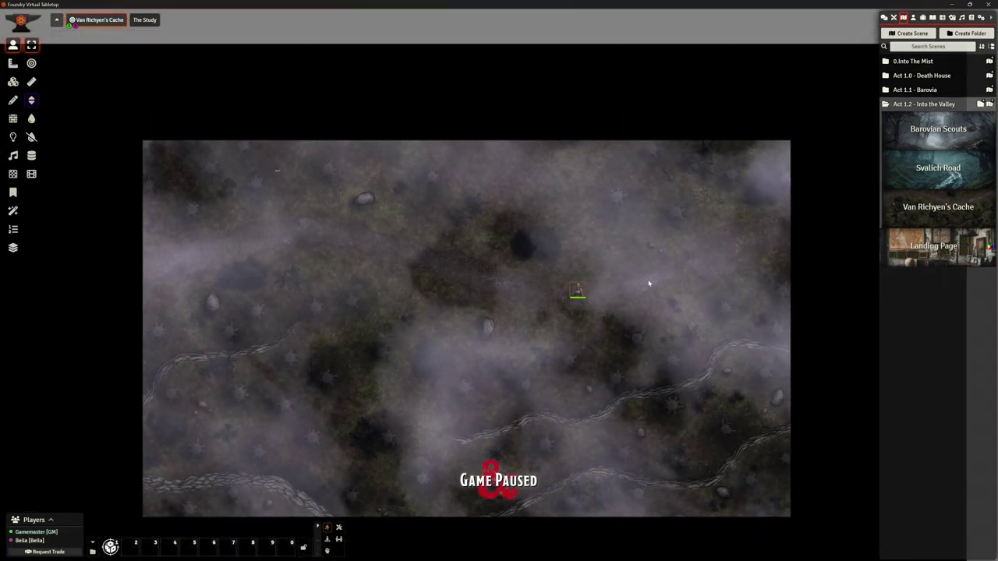
Step: Switch to the scene region controls and add a new empty region to the Van Richyen's Cache scene
scroll(648, 283, "up", 3)
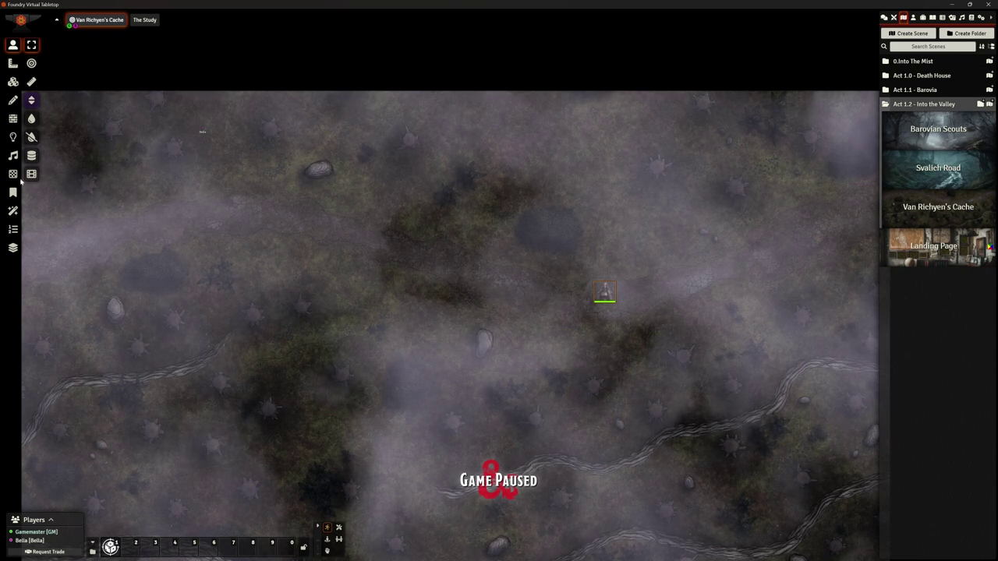
left_click(13, 174)
left_click_drag(199, 245, 229, 254)
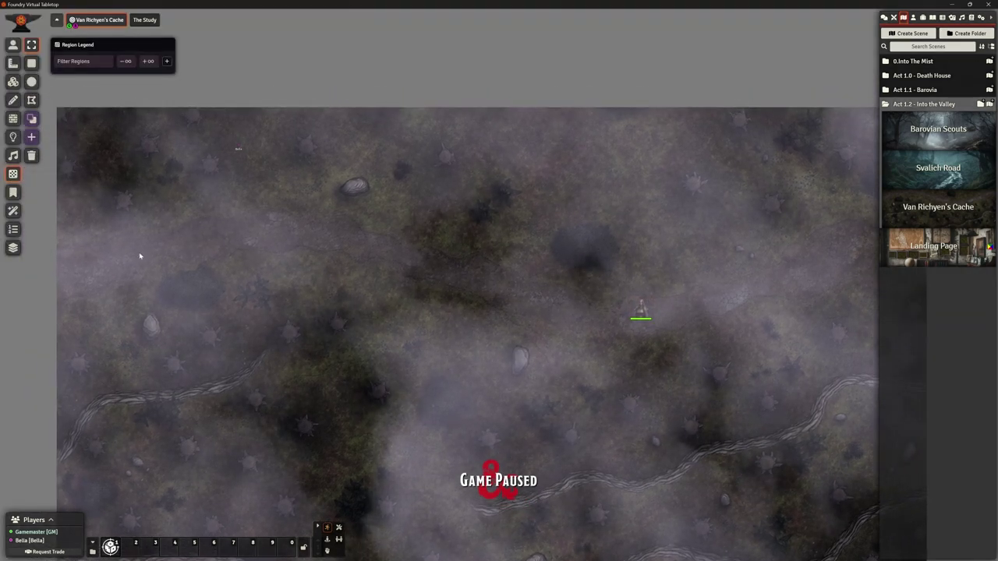
left_click(167, 61)
left_click_drag(75, 200, 771, 358)
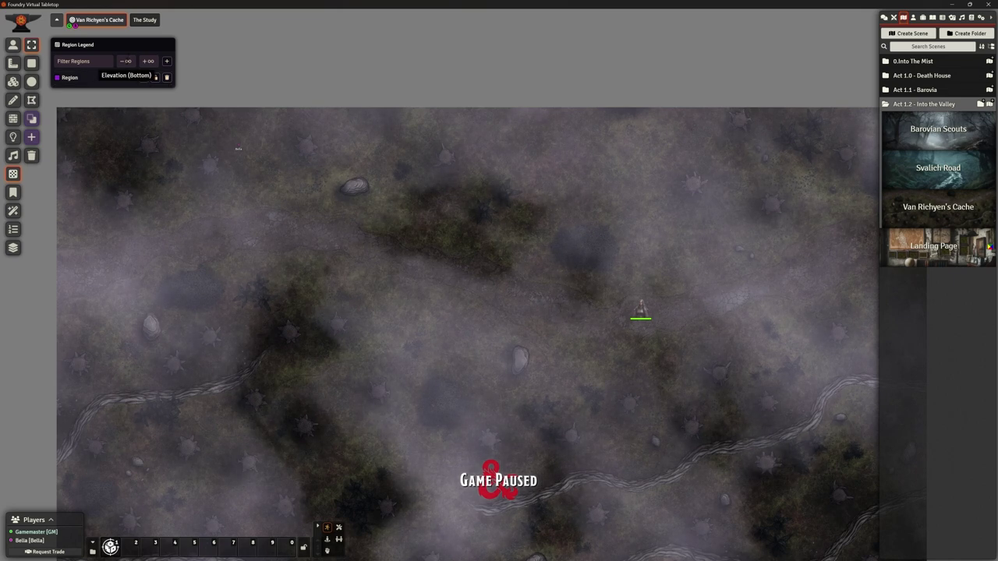
Step: Check the empty region's Identity and Shapes settings, and close its configuration
left_click(143, 78)
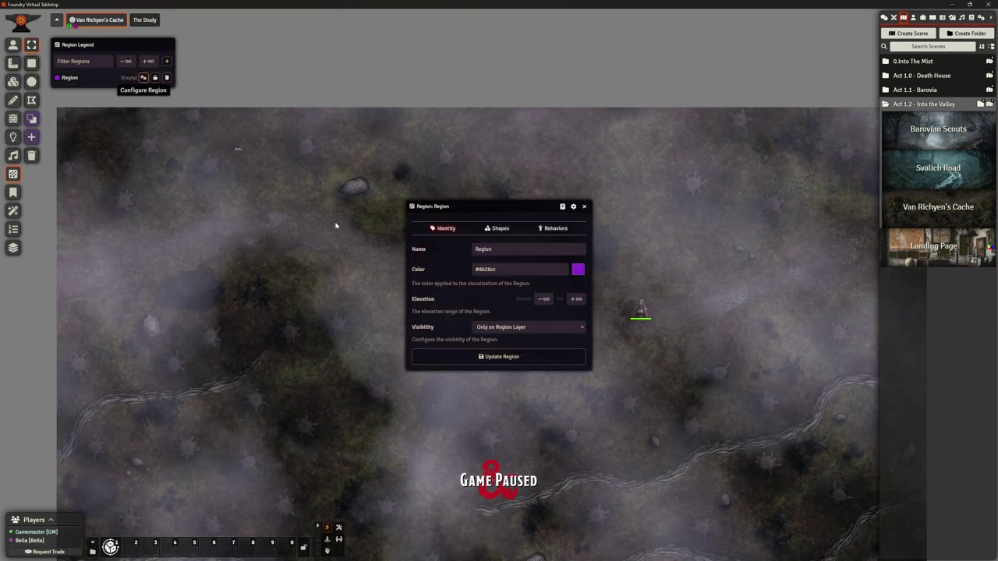
left_click(500, 228)
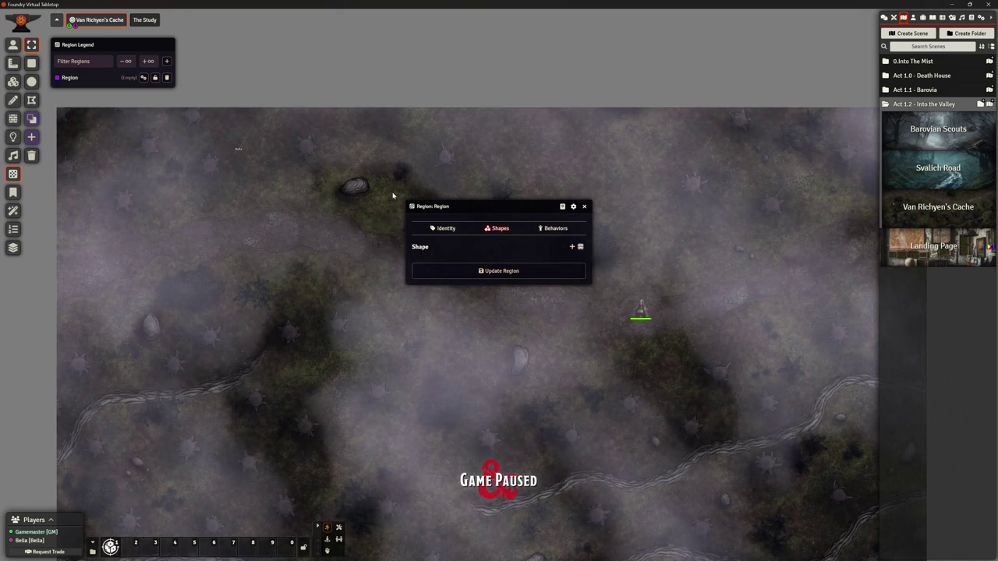
left_click(584, 207)
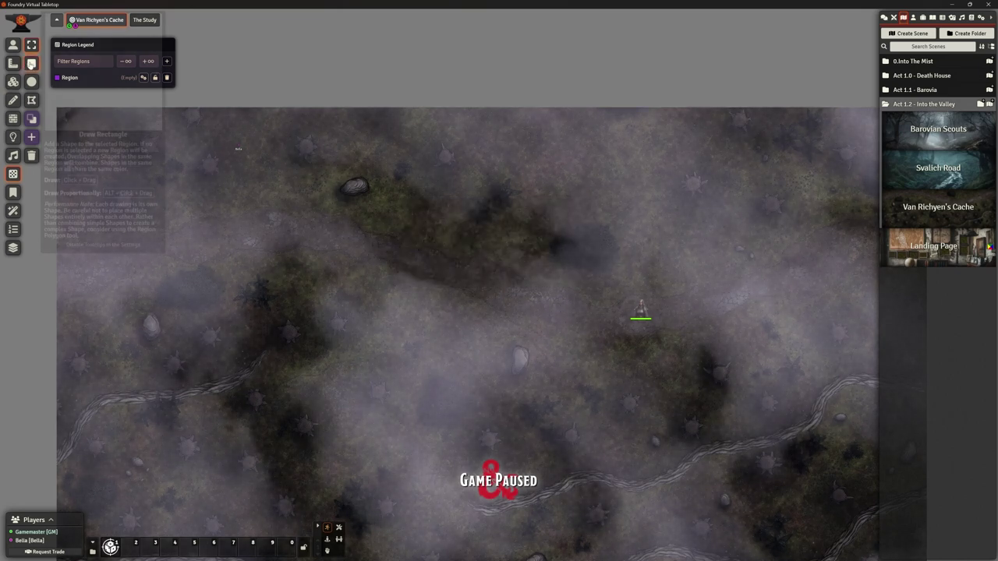
Step: Draw a polygon region that follows the winding road from the map's west edge to its east edge
left_click(31, 63)
left_click(31, 100)
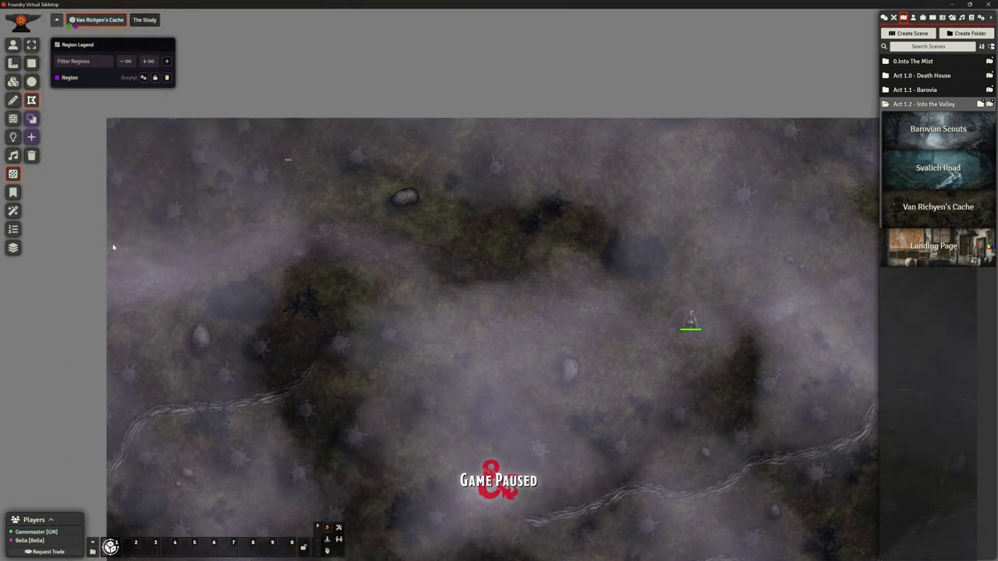
left_click(113, 247)
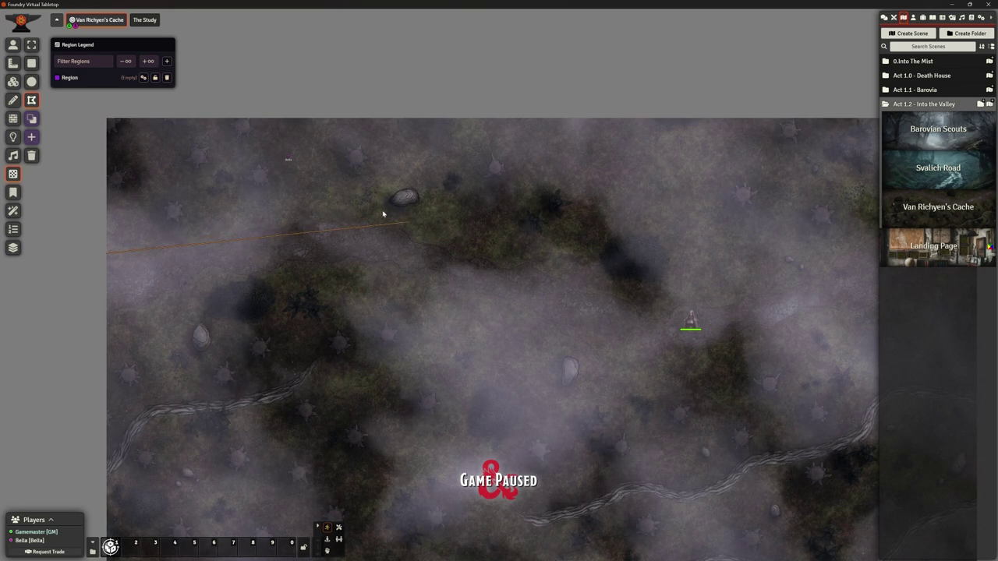
left_click(335, 212)
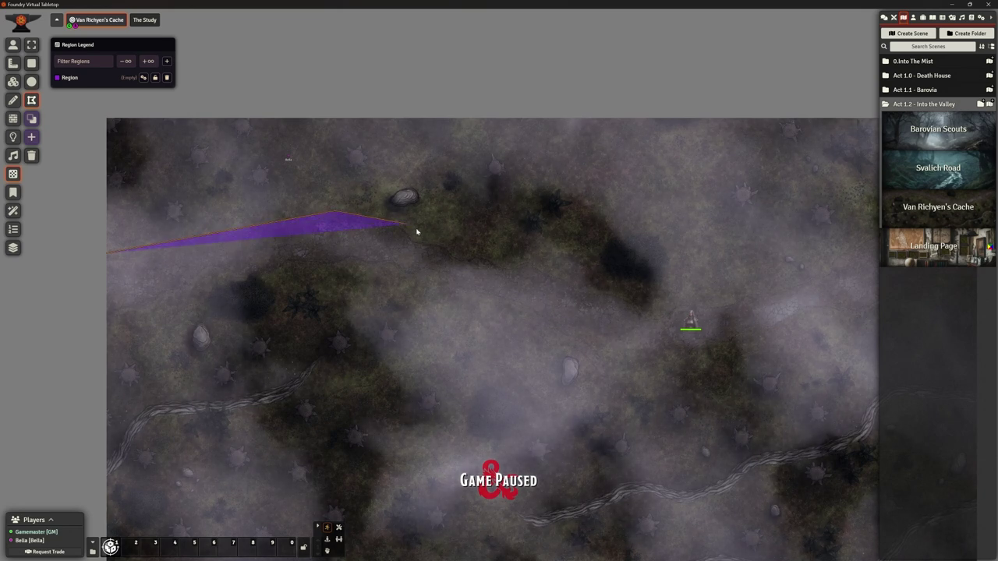
left_click(659, 310)
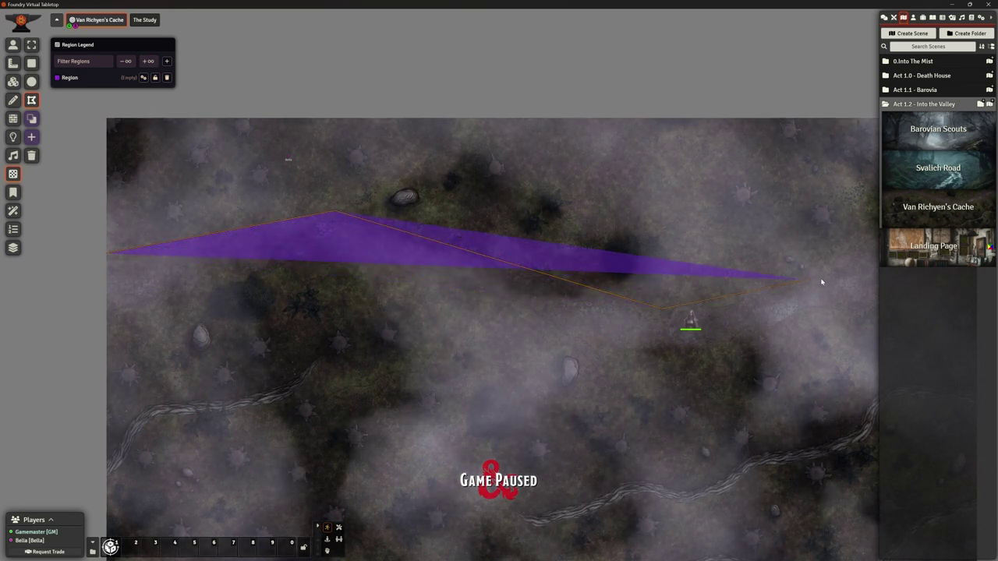
left_click(867, 271)
scroll(866, 271, "down", 6)
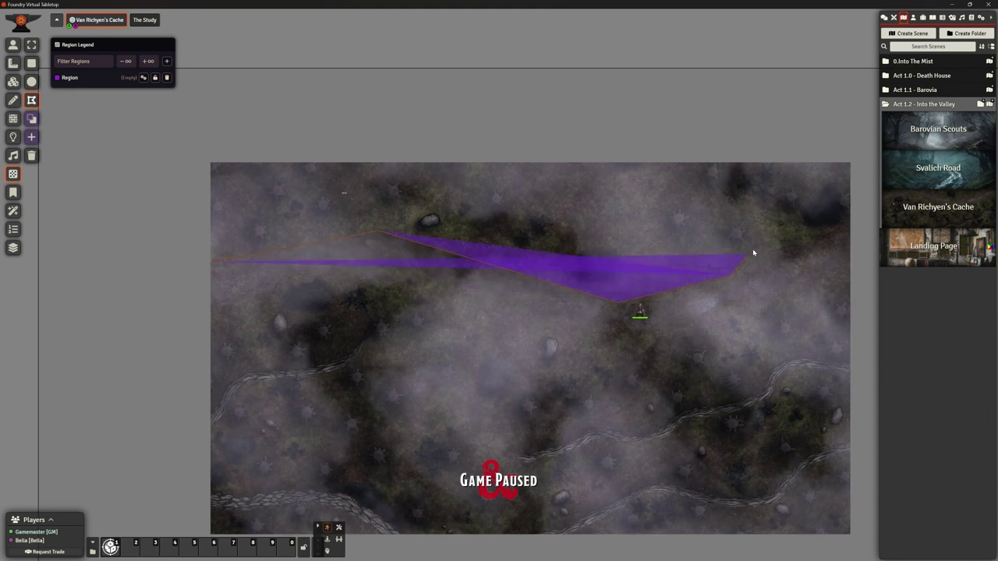
left_click(850, 227)
left_click(848, 275)
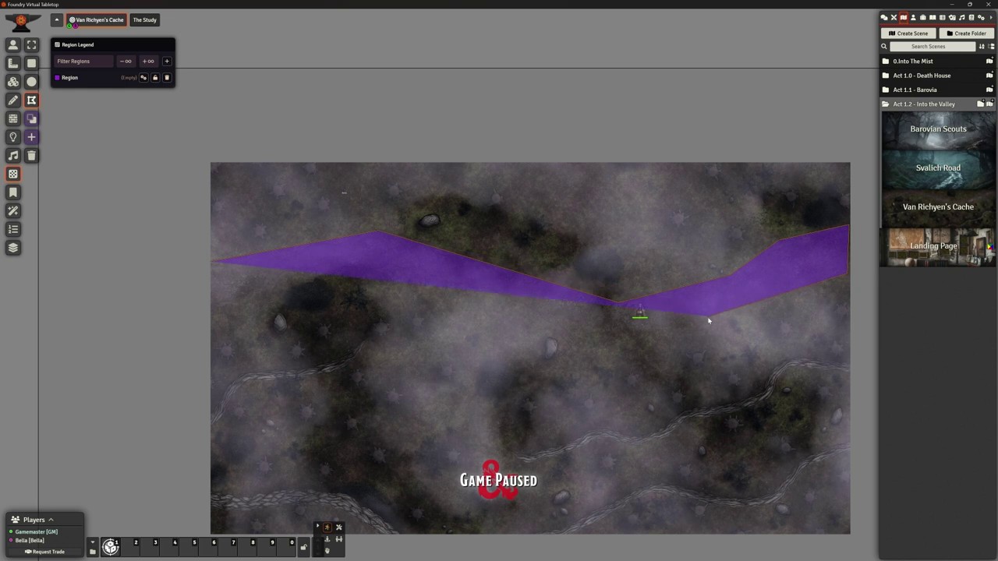
left_click(647, 335)
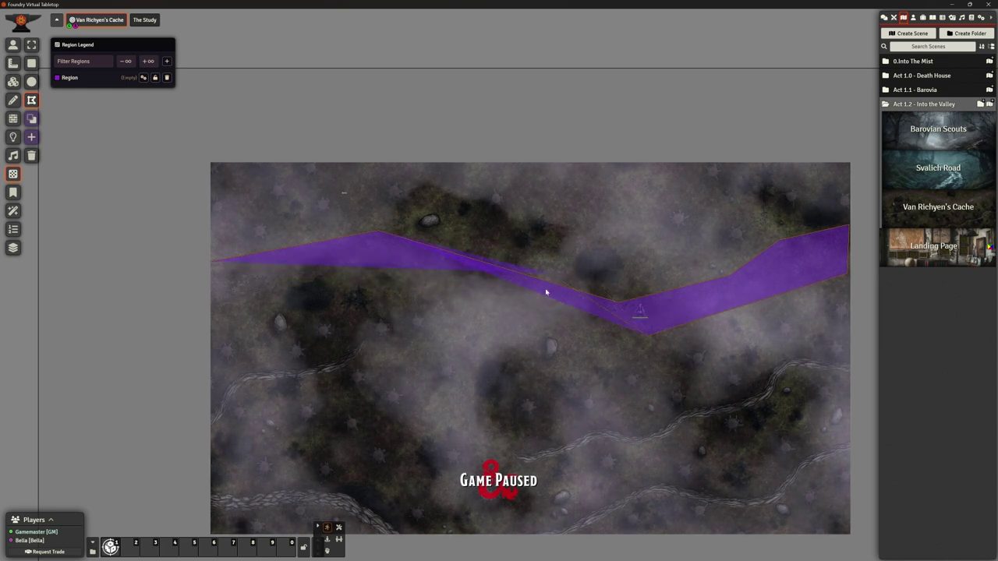
left_click(538, 321)
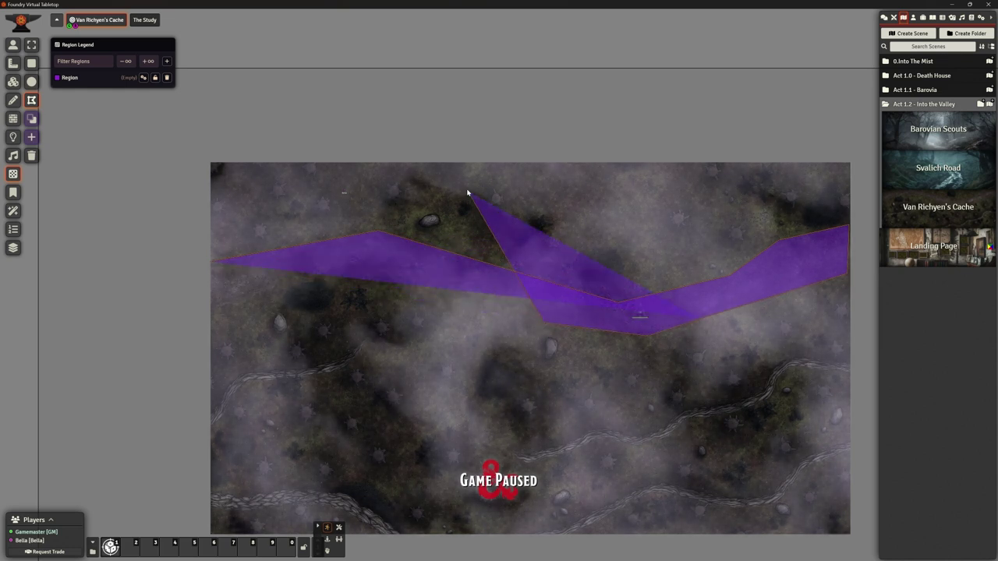
left_click(438, 287)
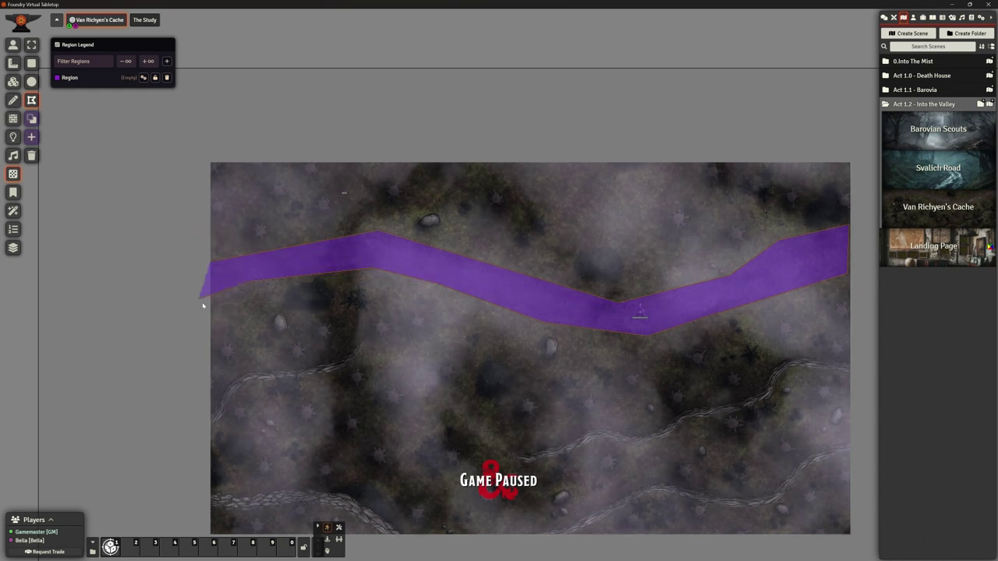
double_click(211, 318)
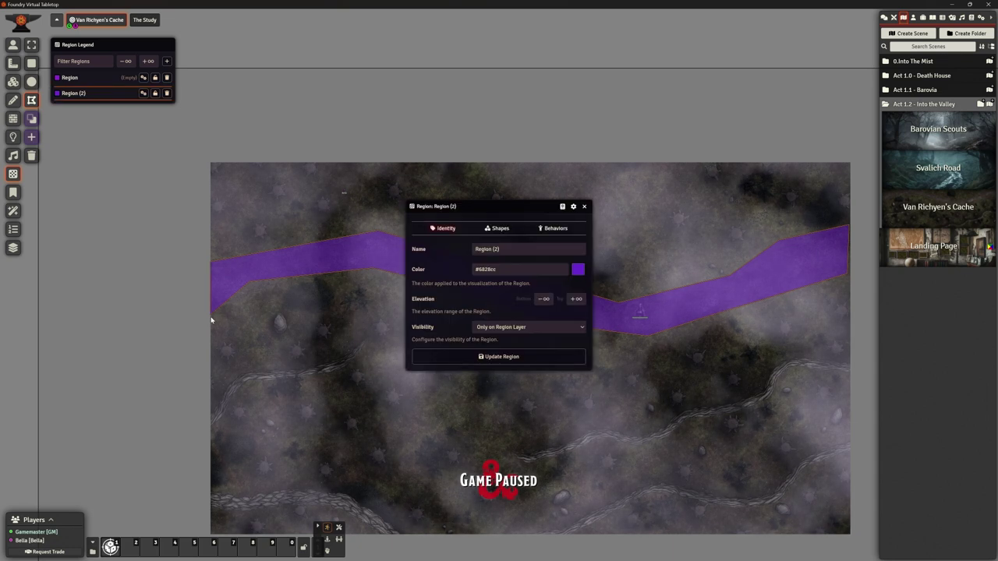
Step: Enter Path as the name of the road-shaped region, add a Suppress Weather behavior to it, and update the region
left_click_drag(530, 206, 535, 76)
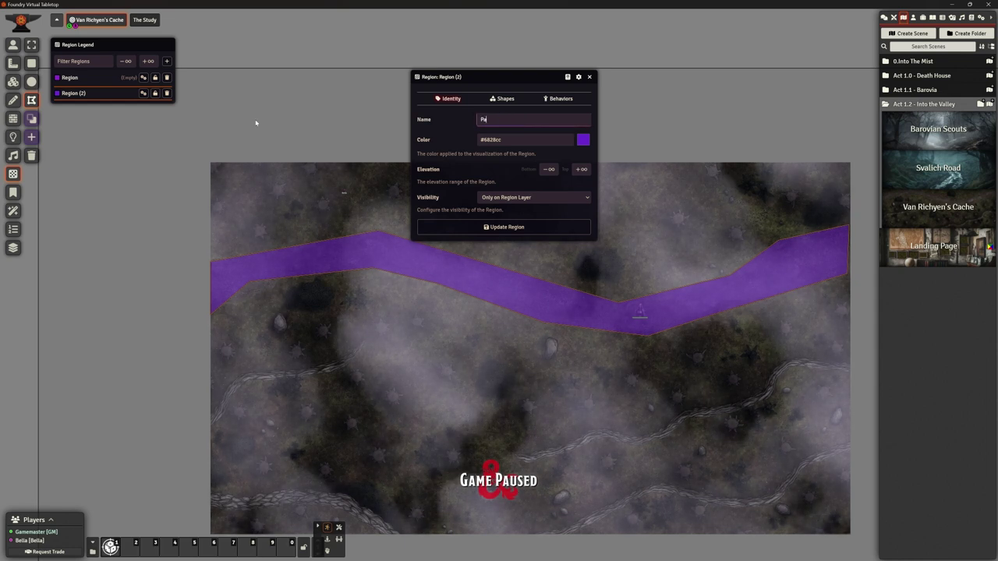
type("th")
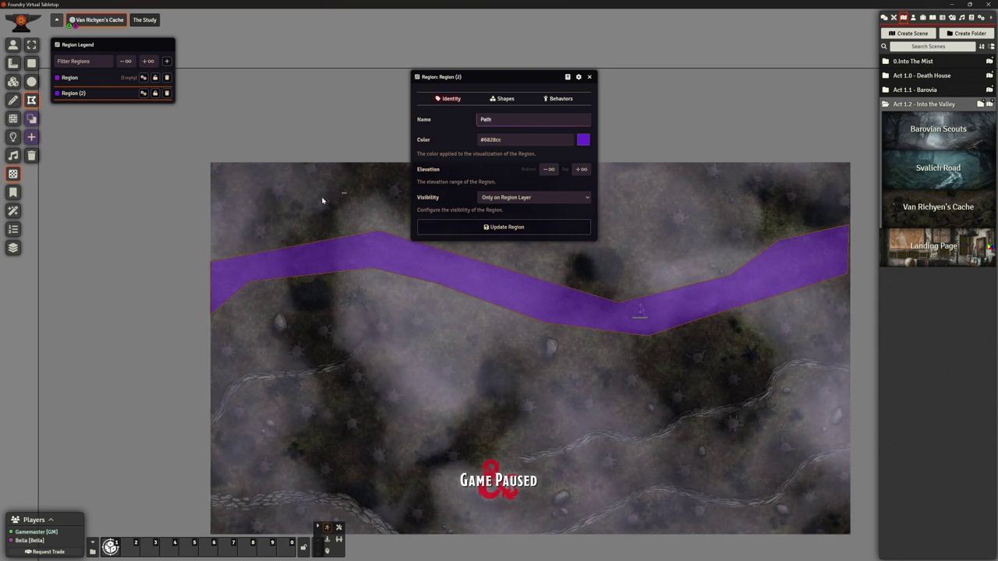
left_click(503, 99)
left_click(555, 100)
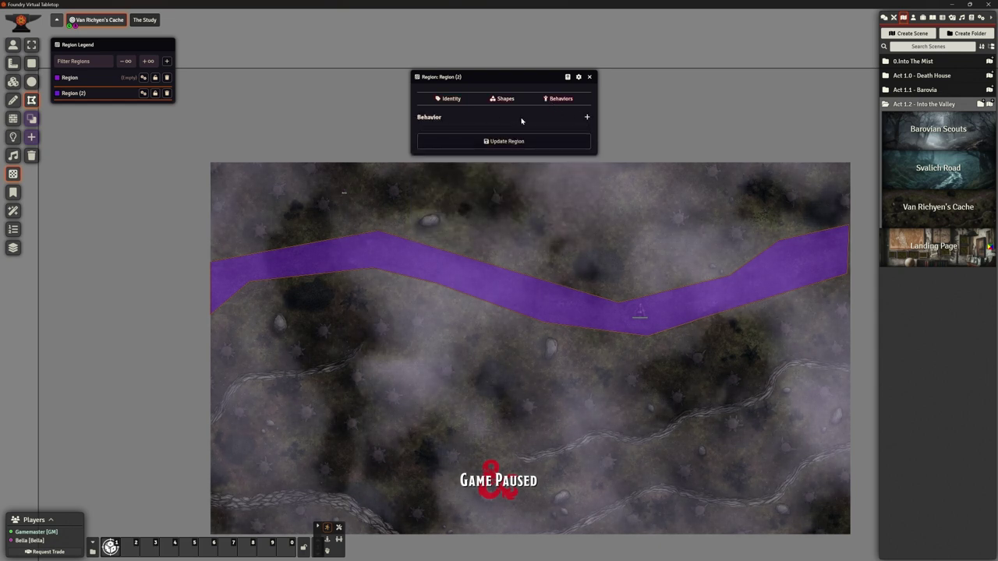
left_click(587, 118)
left_click(527, 291)
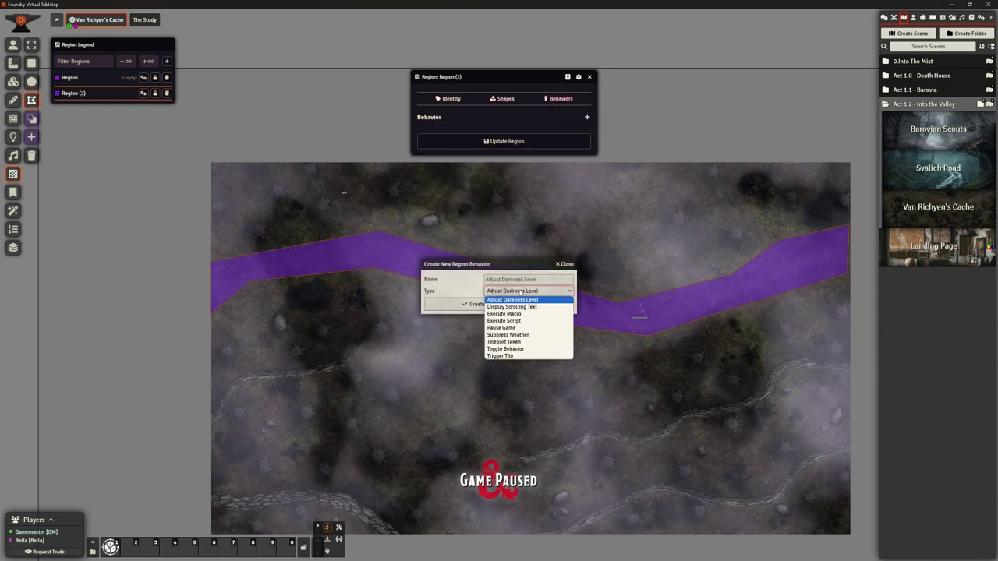
left_click(520, 335)
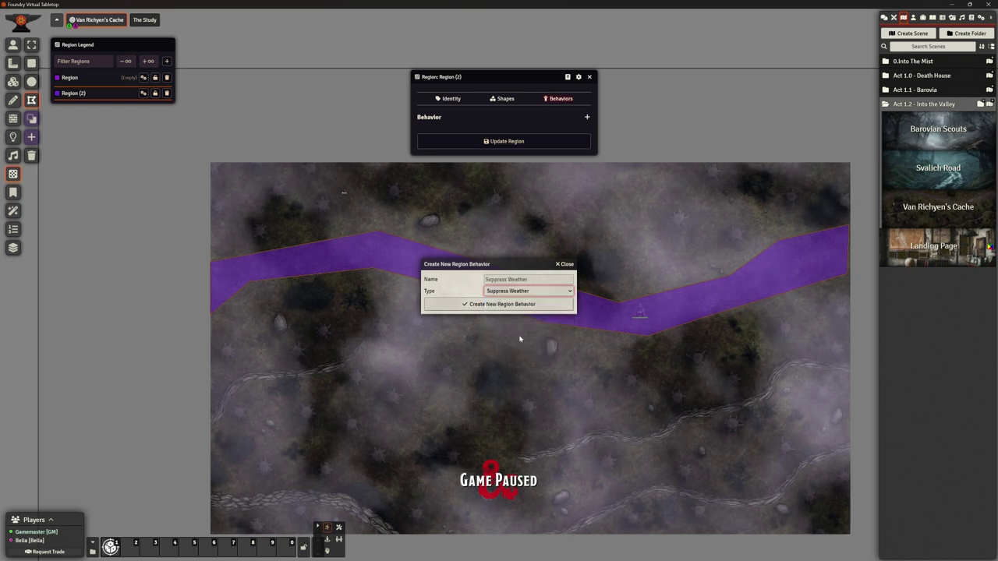
left_click(493, 309)
left_click(494, 334)
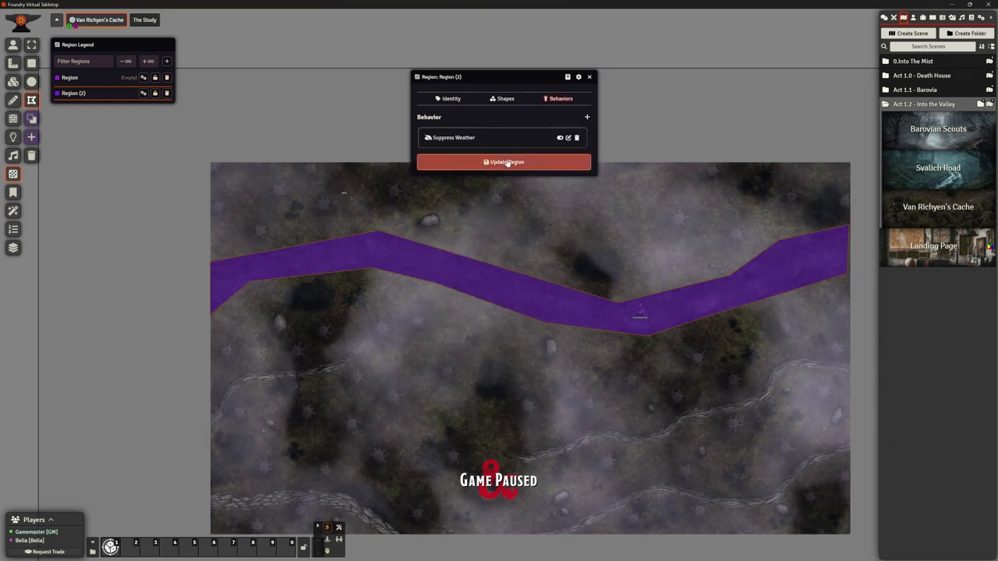
left_click(507, 162)
Step: Delete the empty region from the Van Richyen's Cache scene and return to the token controls
left_click(166, 78)
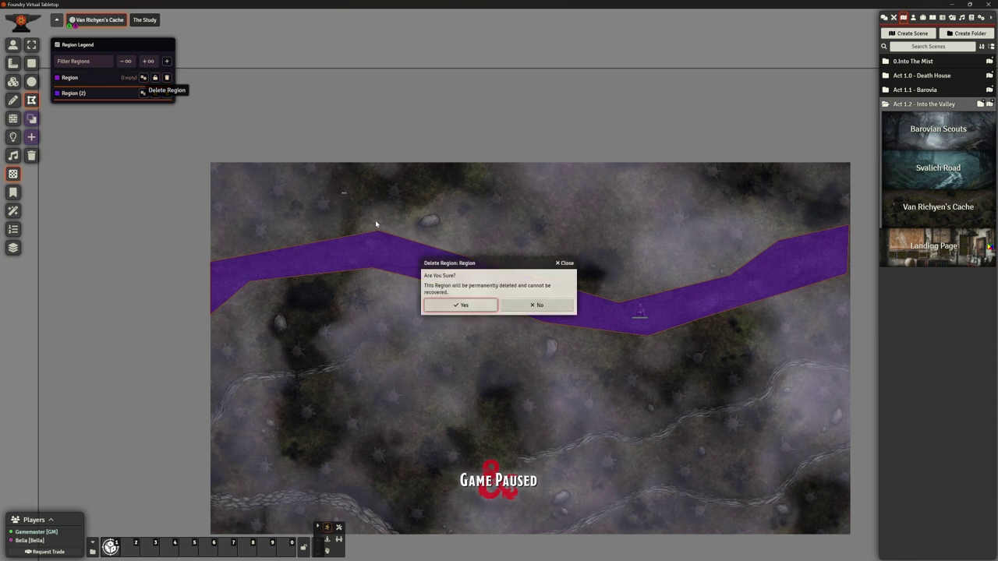
left_click(452, 305)
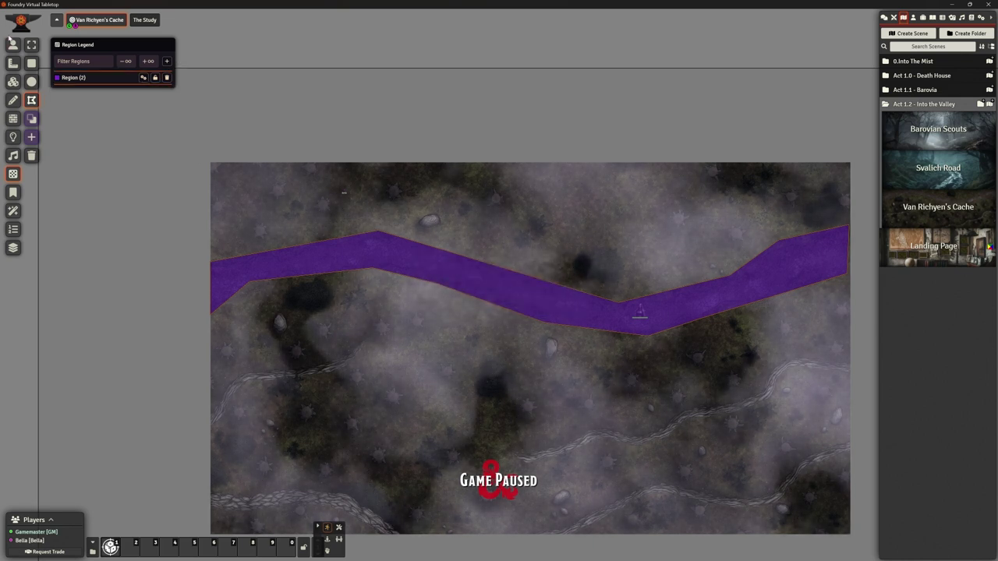
left_click(12, 44)
Step: Examine how the fog is suppressed along the winding road in the Van Richyen's Cache scene
scroll(659, 364, "up", 3)
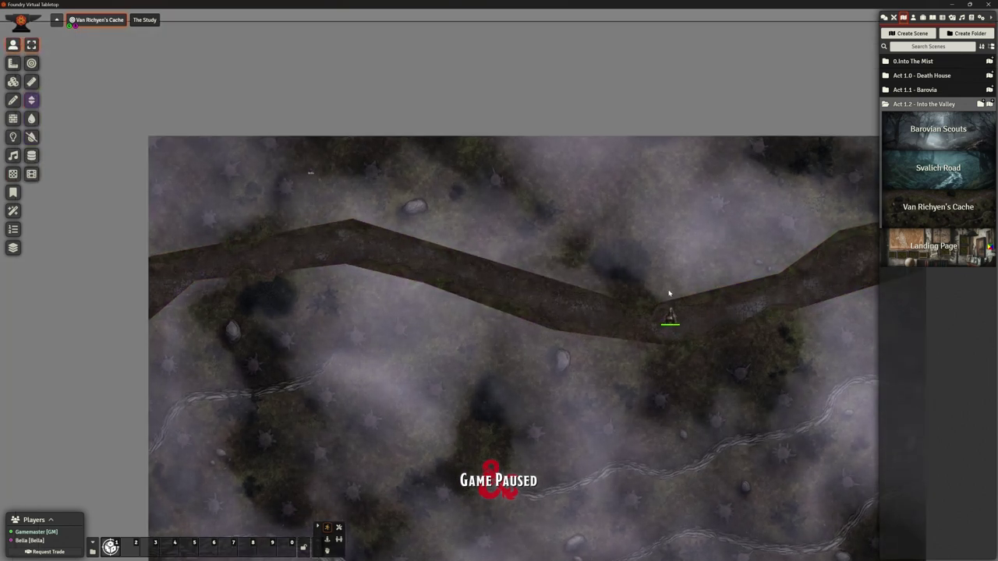
scroll(700, 294, "up", 1)
left_click_drag(700, 294, 587, 327)
scroll(587, 328, "up", 1)
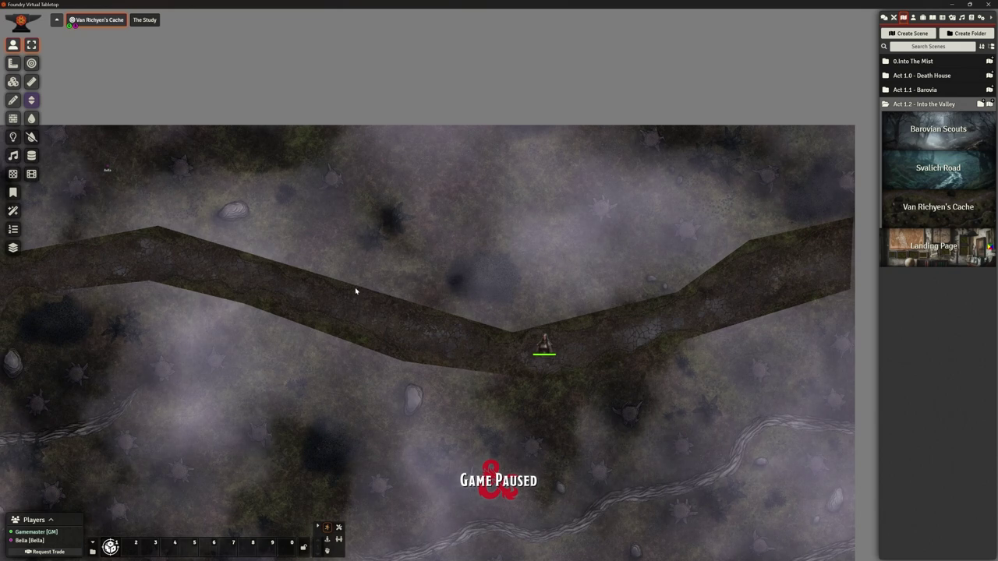
scroll(499, 287, "down", 3)
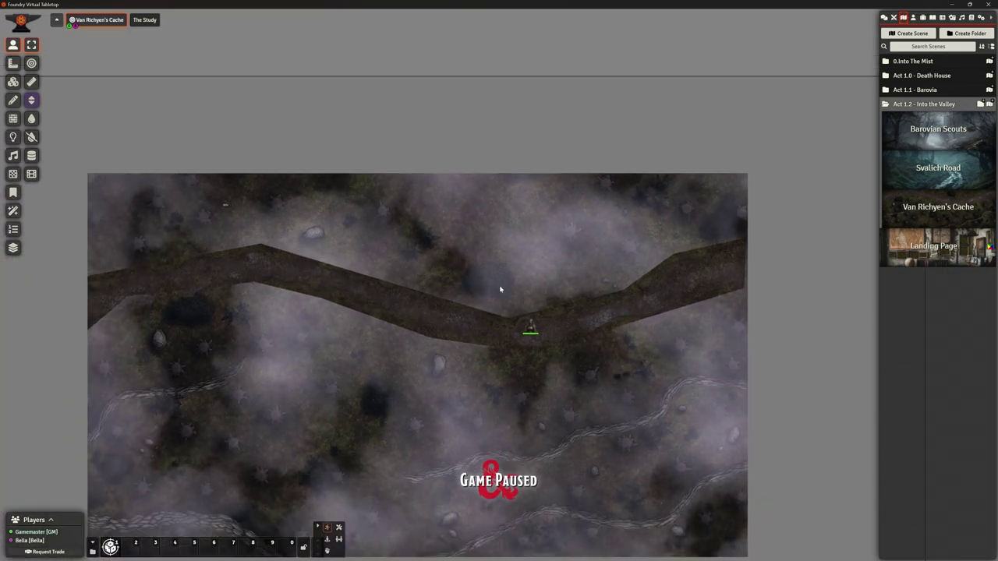
scroll(501, 289, "up", 1)
scroll(501, 289, "up", 1)
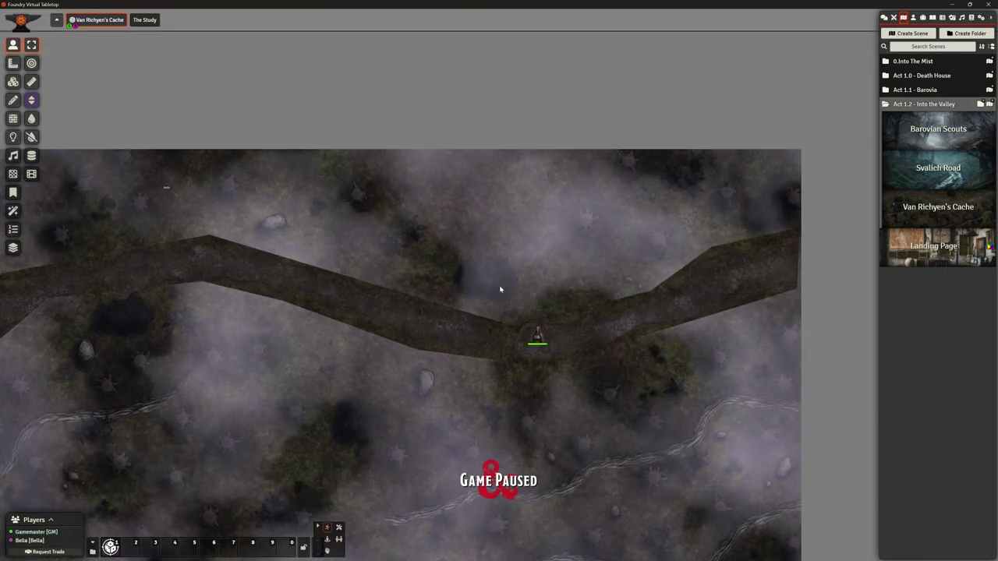
scroll(500, 289, "down", 1)
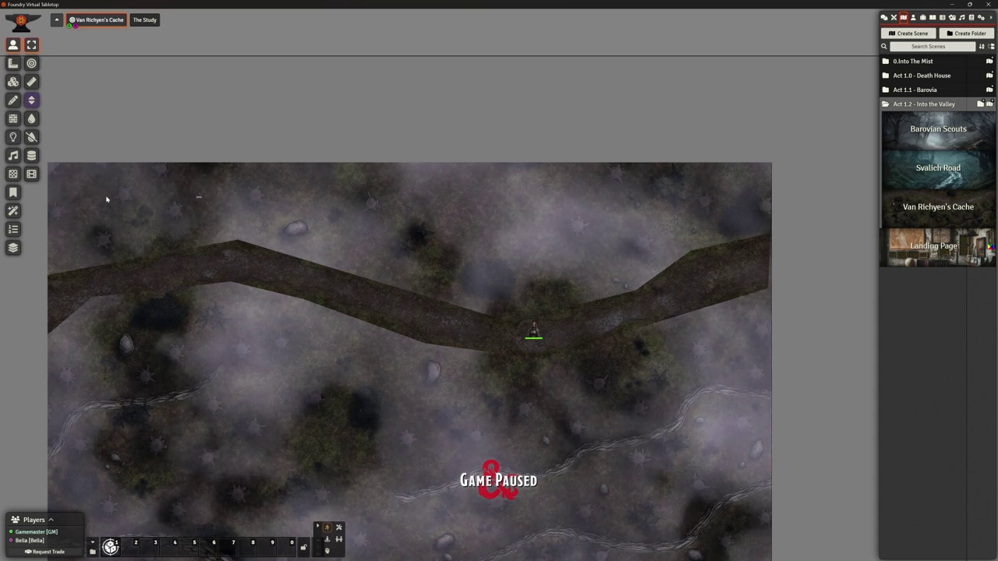
Step: Delete the remaining road-shaped region from the scene and return to the token controls
left_click(14, 175)
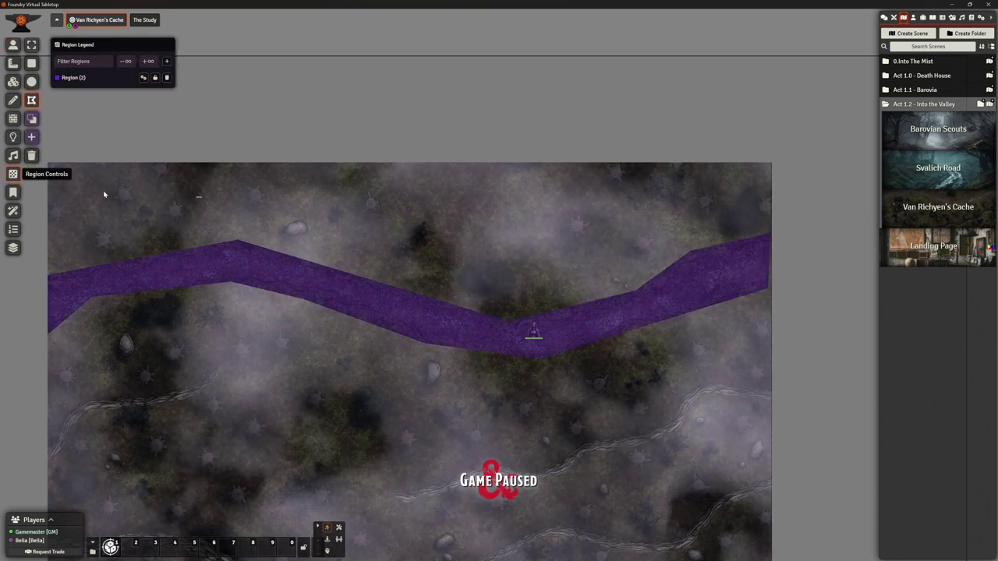
left_click(166, 78)
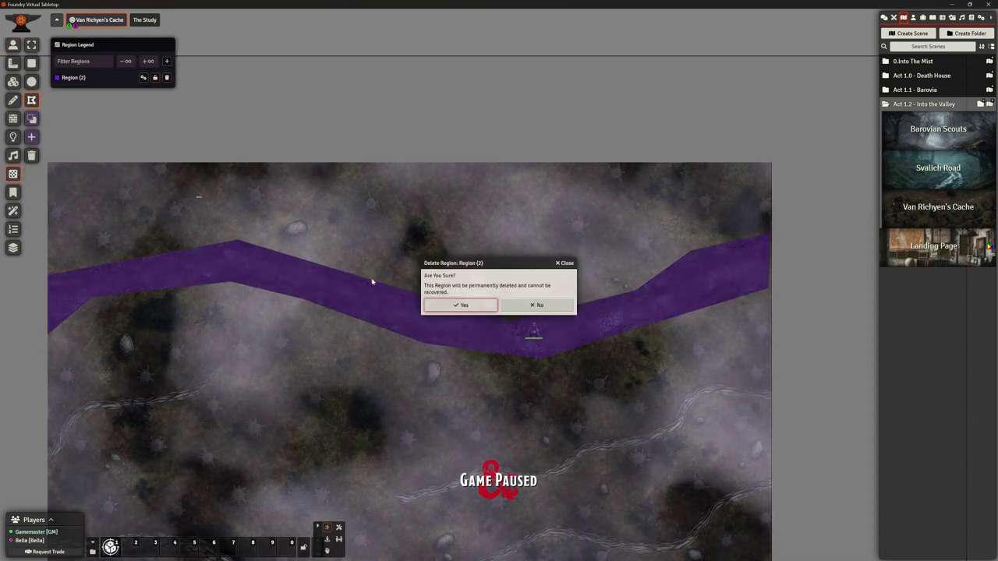
left_click(443, 306)
left_click(14, 46)
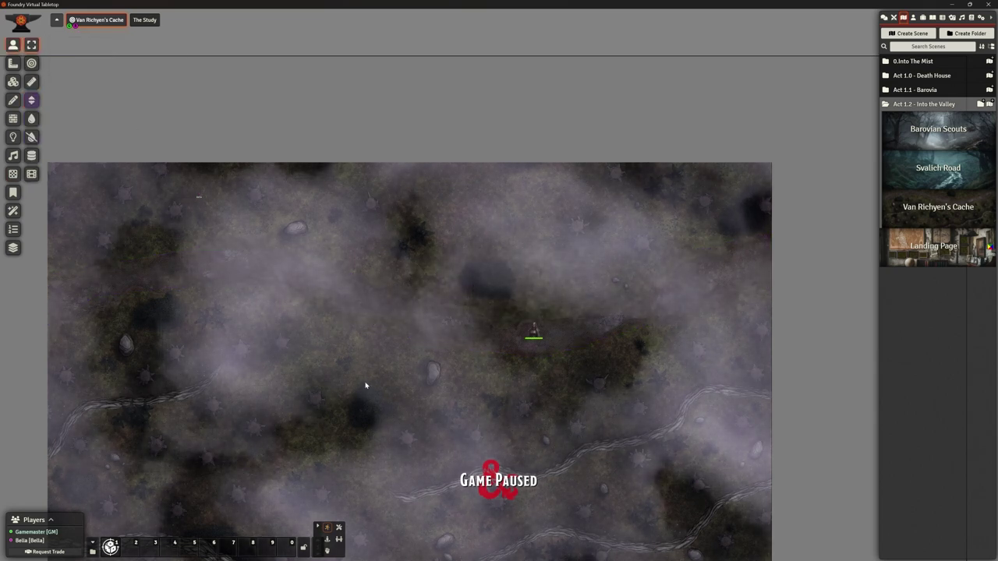
Step: Look over the fog coverage of the entire Van Richyen's Cache map, from the road down to the southern stone walls
scroll(470, 414, "down", 1)
key("Down")
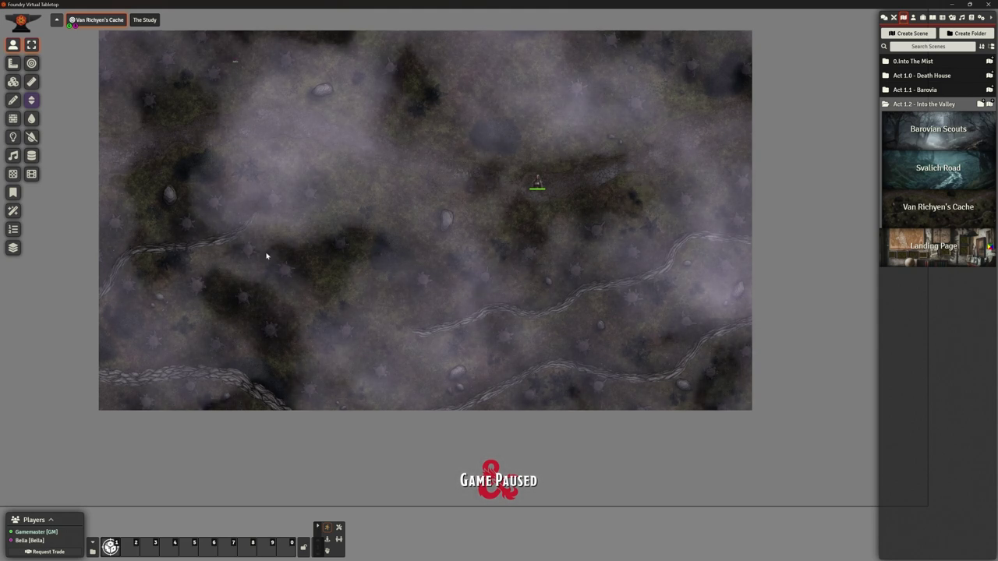
key("Up")
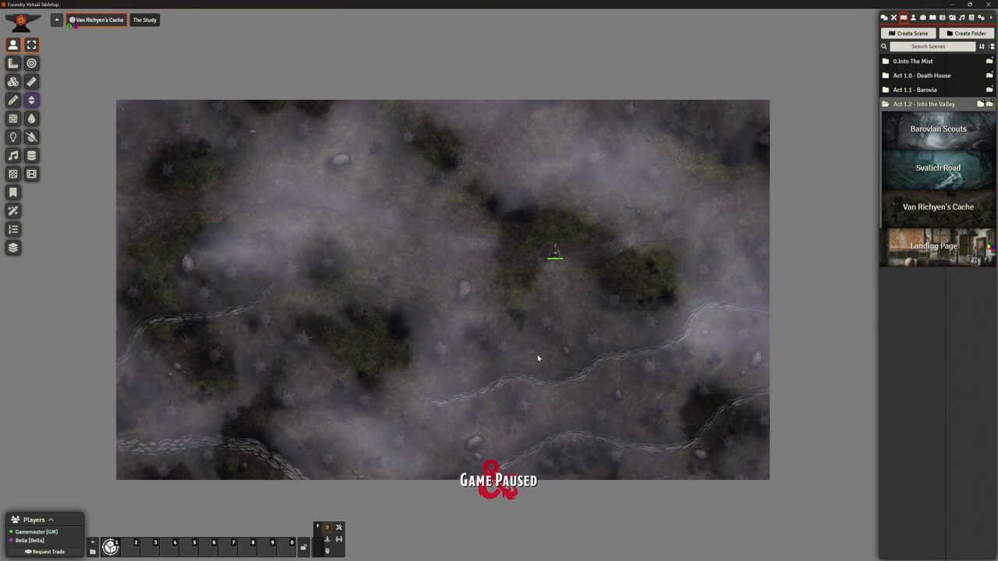
scroll(536, 351, "up", 6)
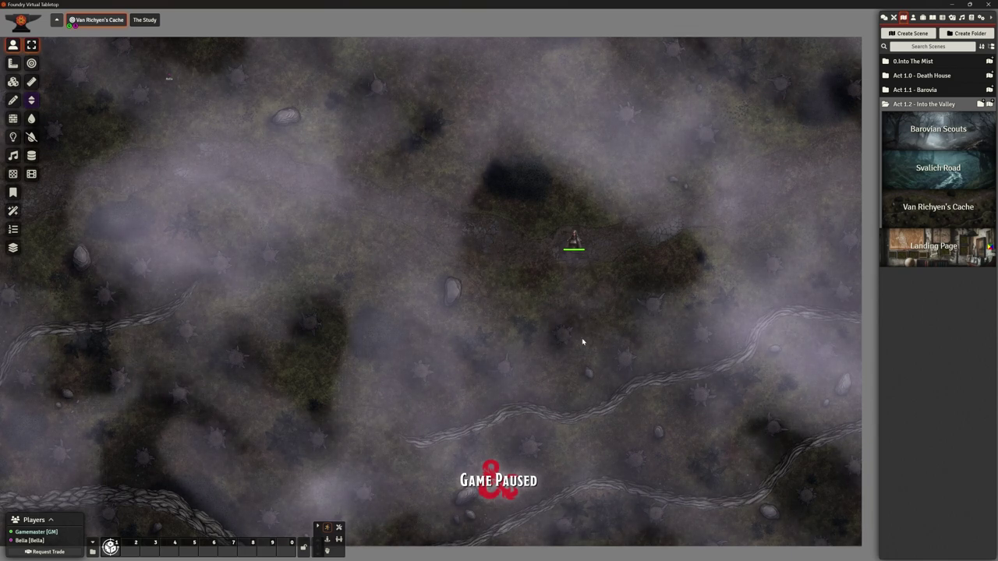
scroll(579, 337, "down", 1)
left_click_drag(569, 363, 602, 357)
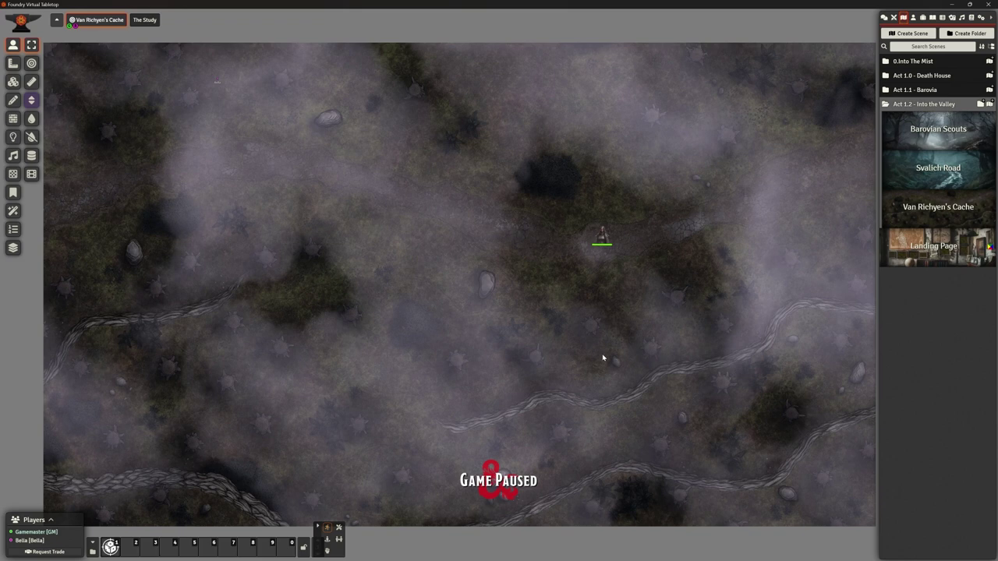
mouse_move(684, 278)
left_mouse_down()
mouse_move(601, 299)
mouse_move(696, 270)
left_mouse_up()
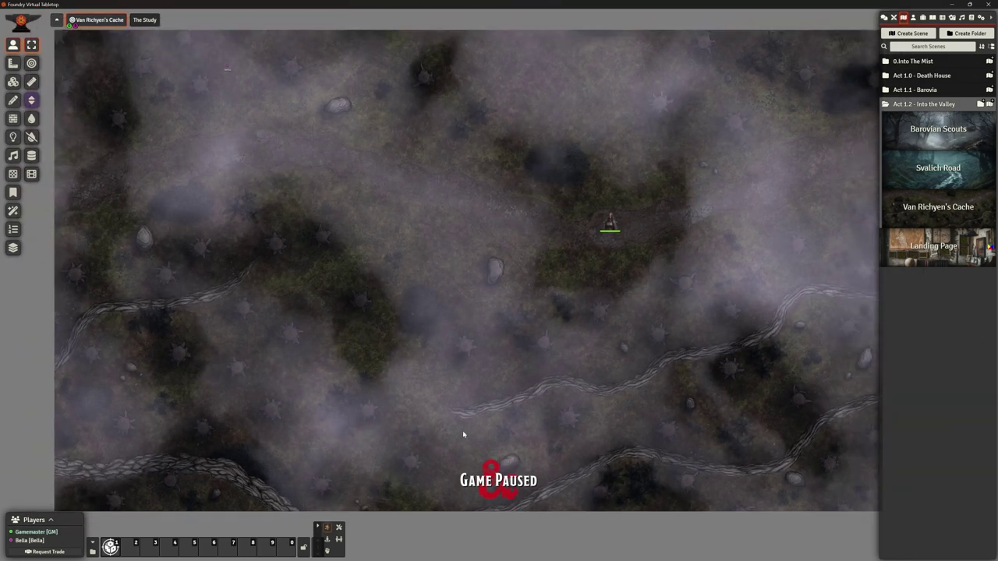
left_click_drag(463, 435, 494, 385)
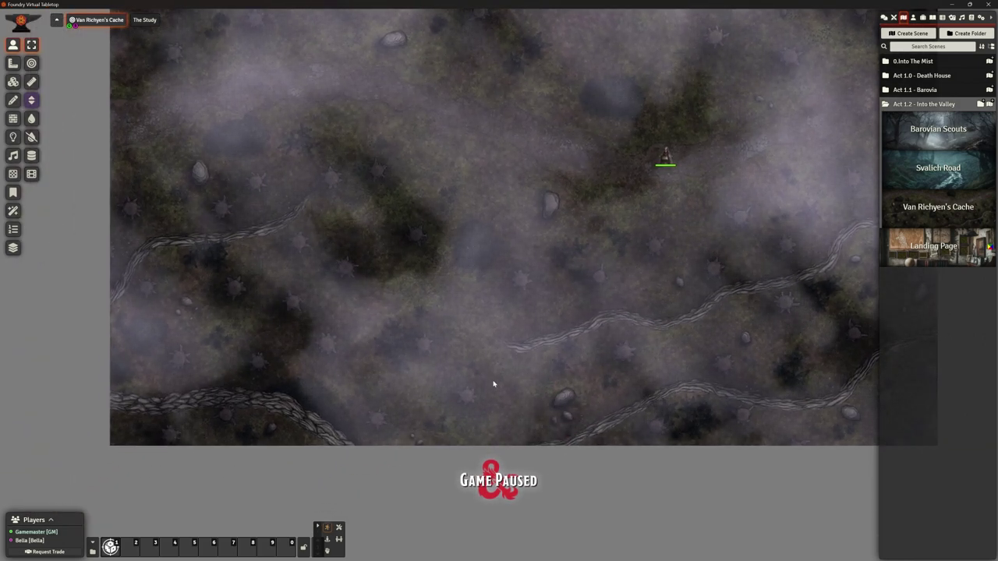
Step: Check the Monsters folder among the world's actors, and search the Monsters (SRD) compendium for "zomb"
left_click(913, 17)
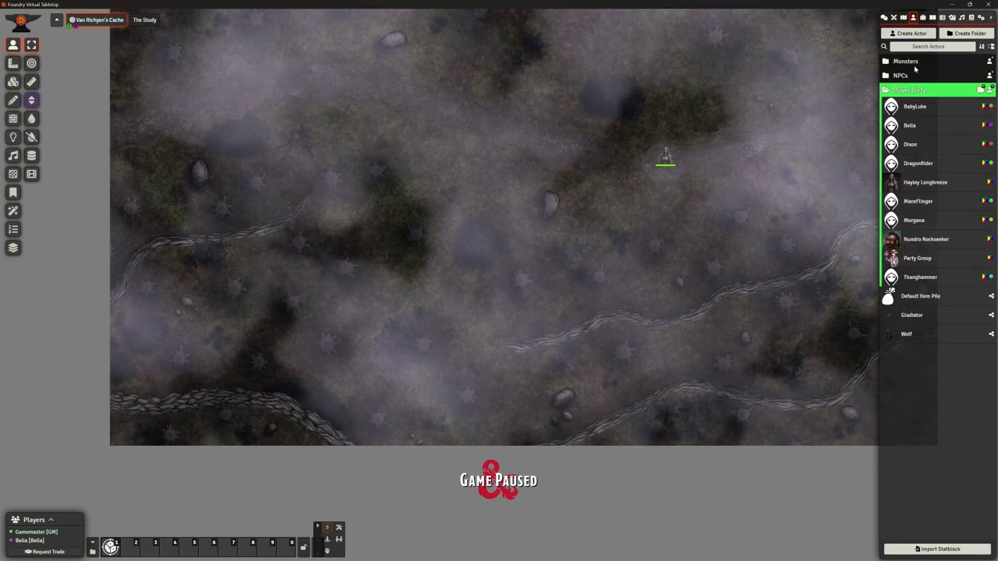
left_click(908, 62)
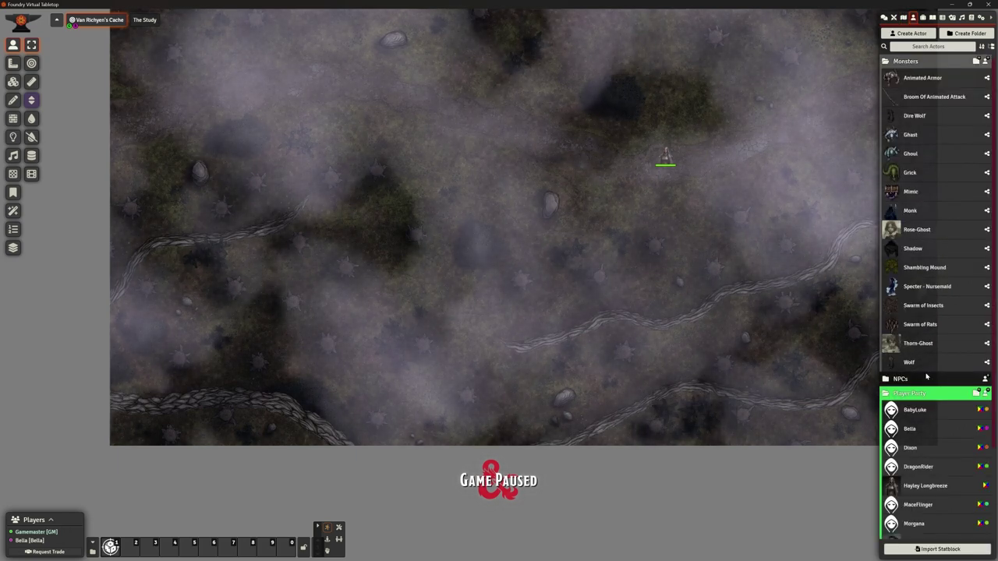
left_click(981, 18)
left_click(914, 90)
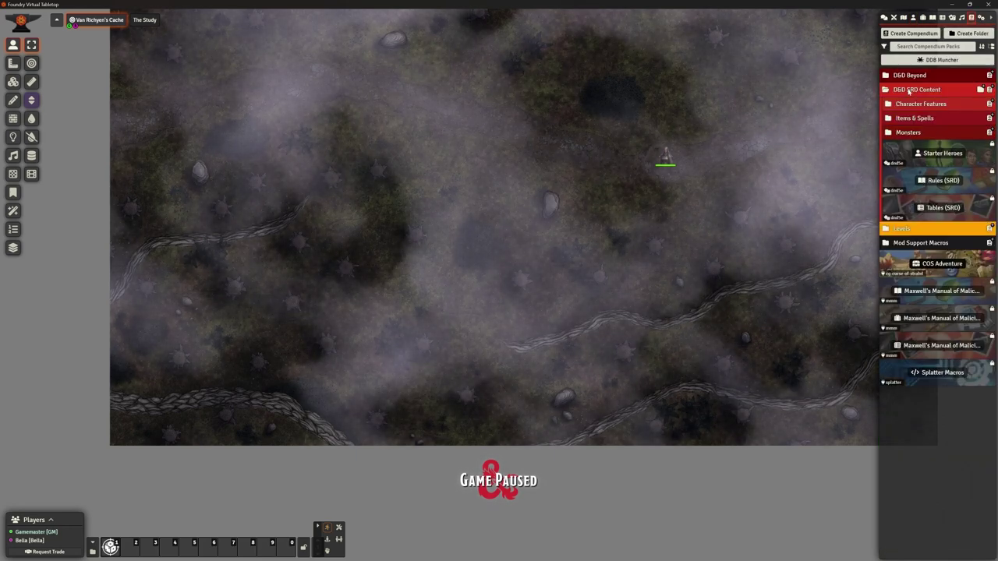
left_click(908, 133)
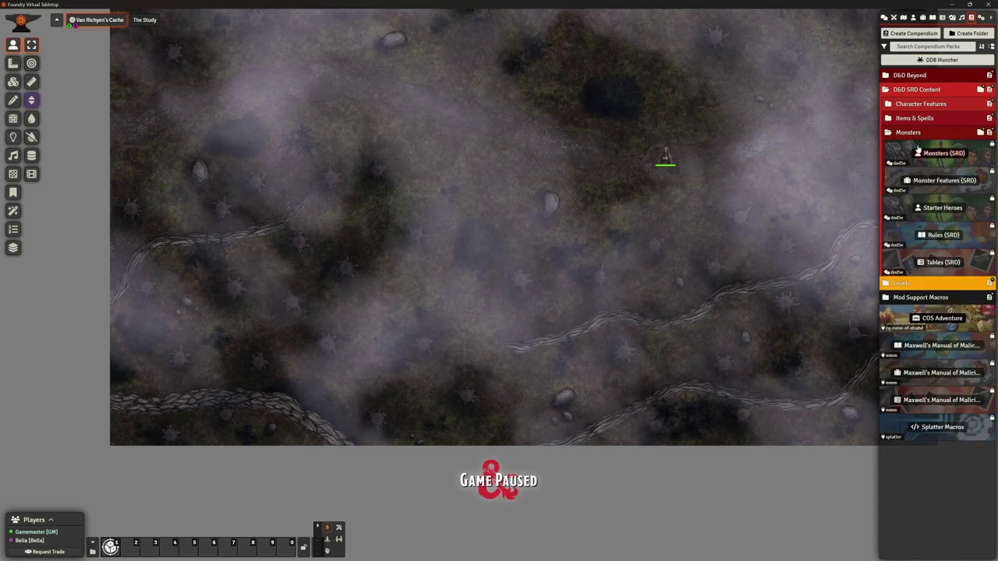
left_click(942, 153)
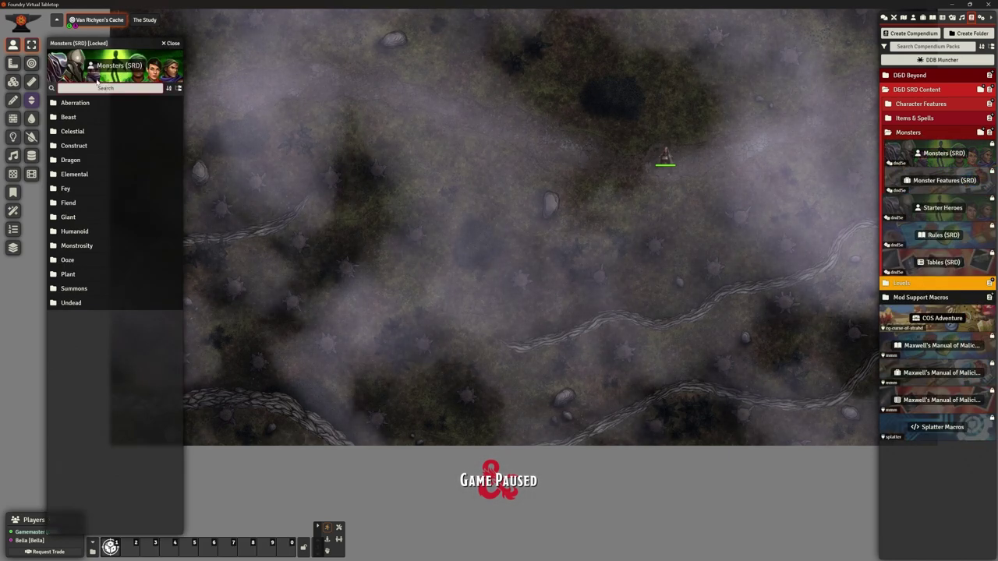
type("zomb")
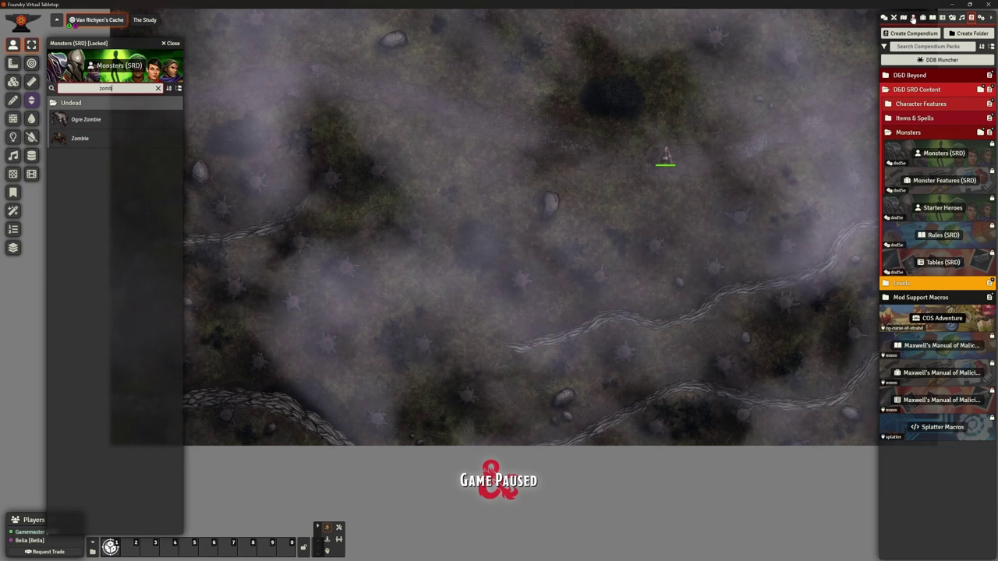
Step: Import the Zombie from the Monsters (SRD) compendium into the Monsters actor folder
left_click(913, 19)
left_click_drag(80, 138, 934, 315)
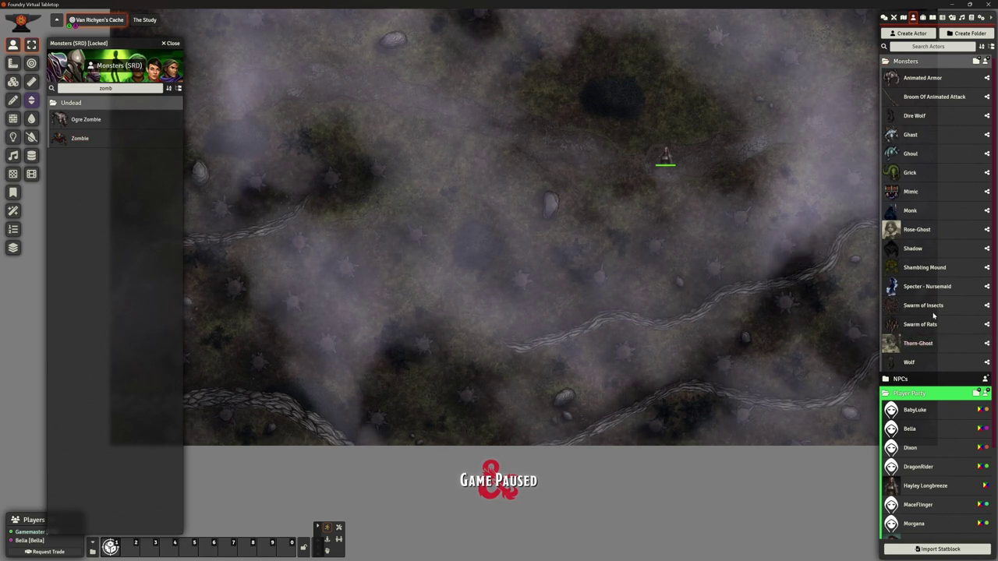
scroll(934, 320, "down", 3)
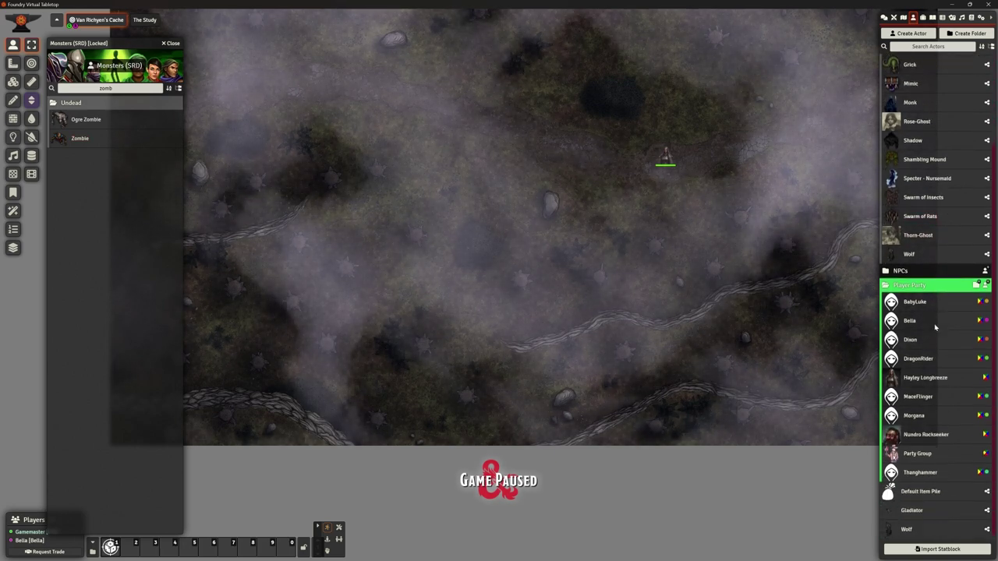
scroll(934, 328, "up", 3)
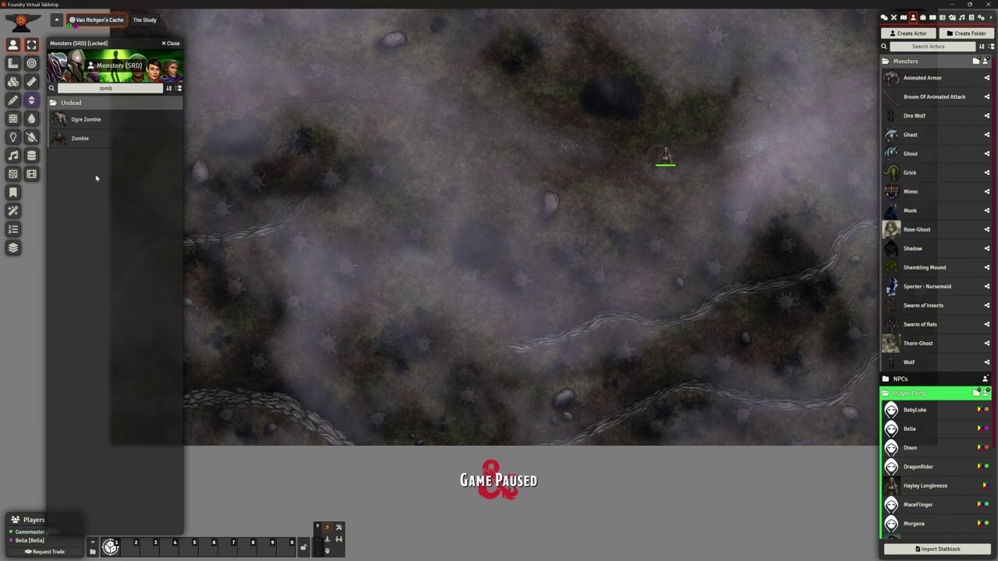
left_click_drag(79, 138, 943, 247)
scroll(716, 290, "up", 1)
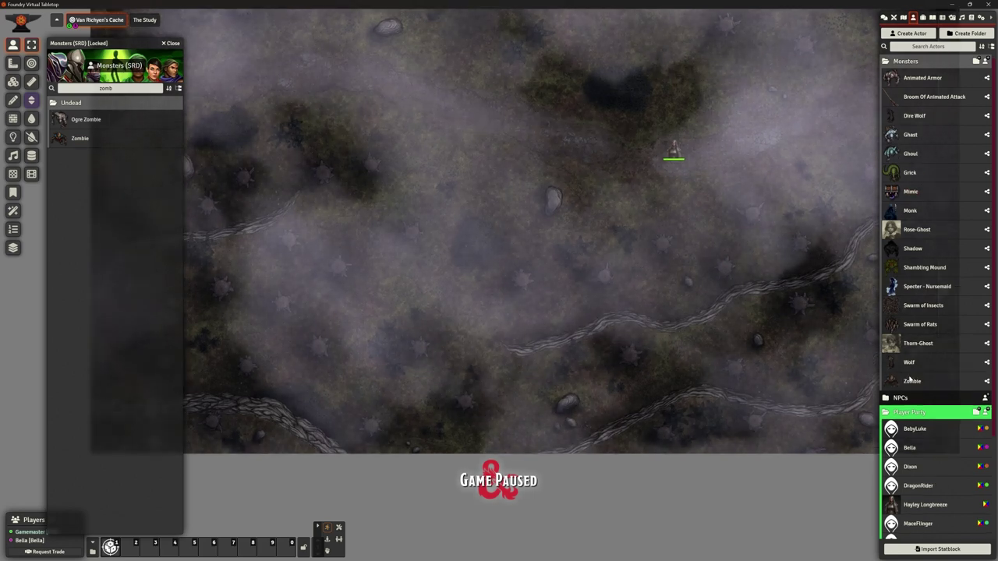
Step: Place three Zombie tokens near the map's south edge, around the large rock between the stone walls
left_click_drag(546, 426, 601, 274)
left_click(535, 305)
scroll(560, 324, "up", 1)
scroll(560, 324, "up", 2)
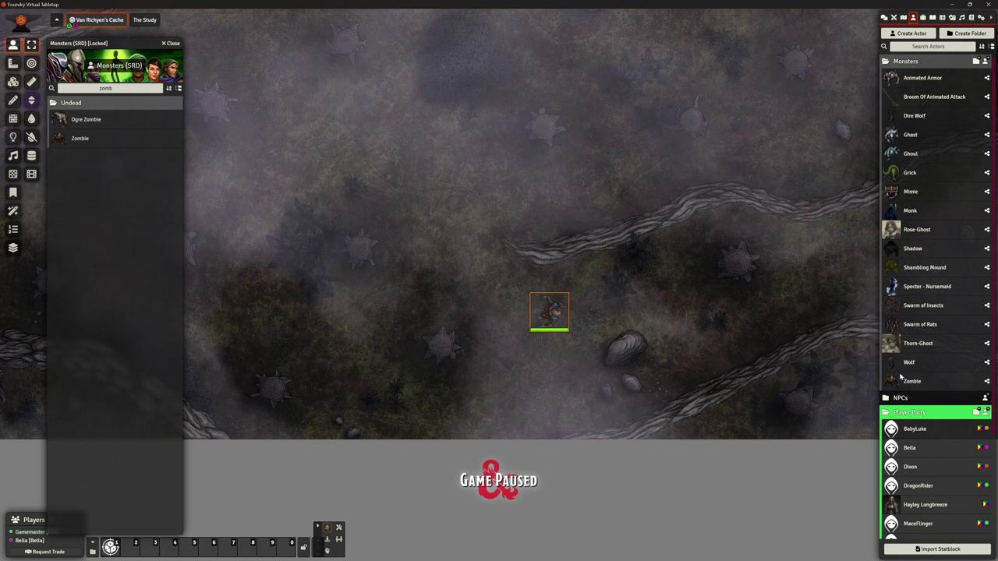
left_click_drag(912, 380, 549, 373)
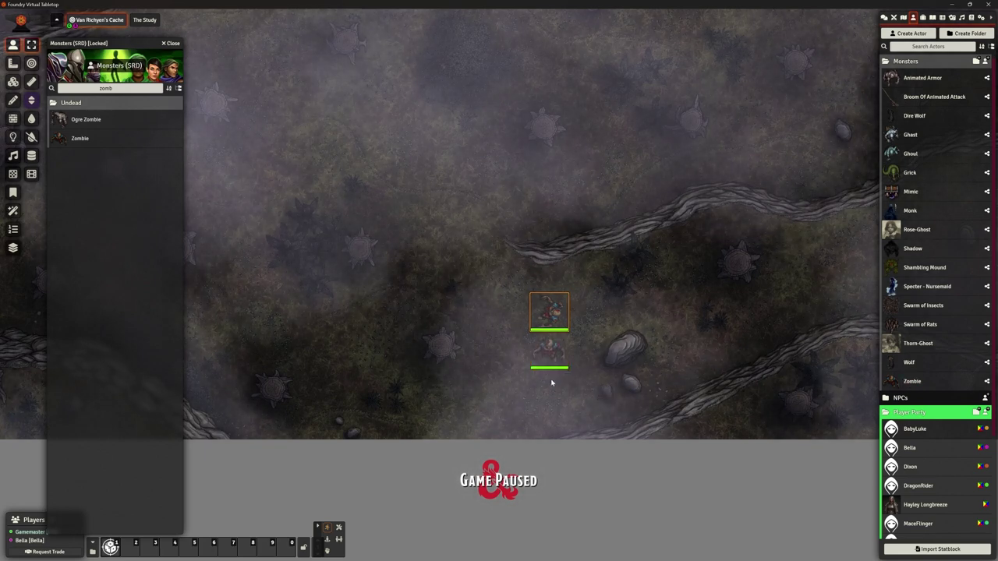
left_click(554, 361)
left_click_drag(912, 380, 616, 420)
left_click(624, 392)
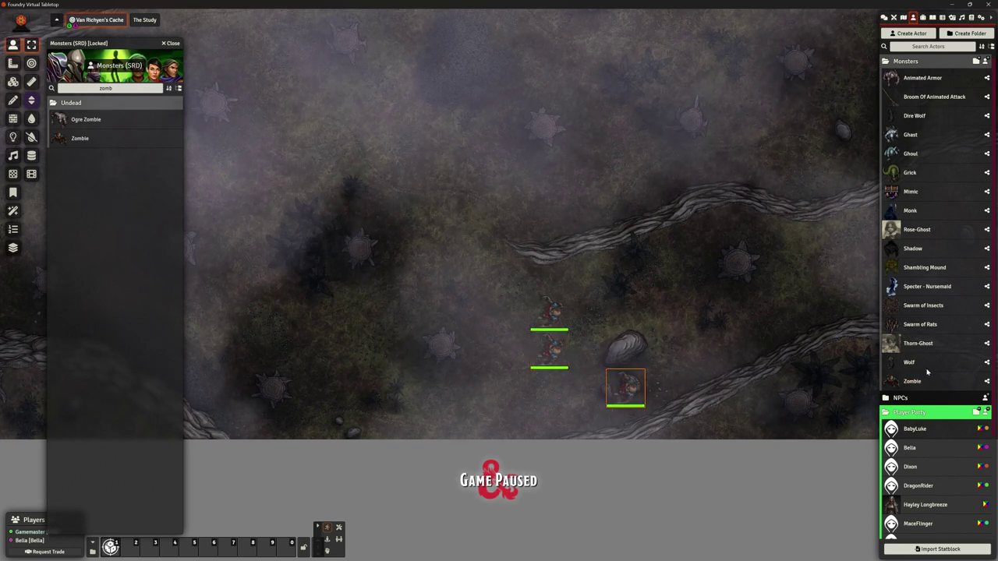
Step: Place two more Zombie tokens, one northeast of the large rock and one east of it beside the southern stone wall
left_click_drag(913, 380, 663, 273)
left_click(664, 273)
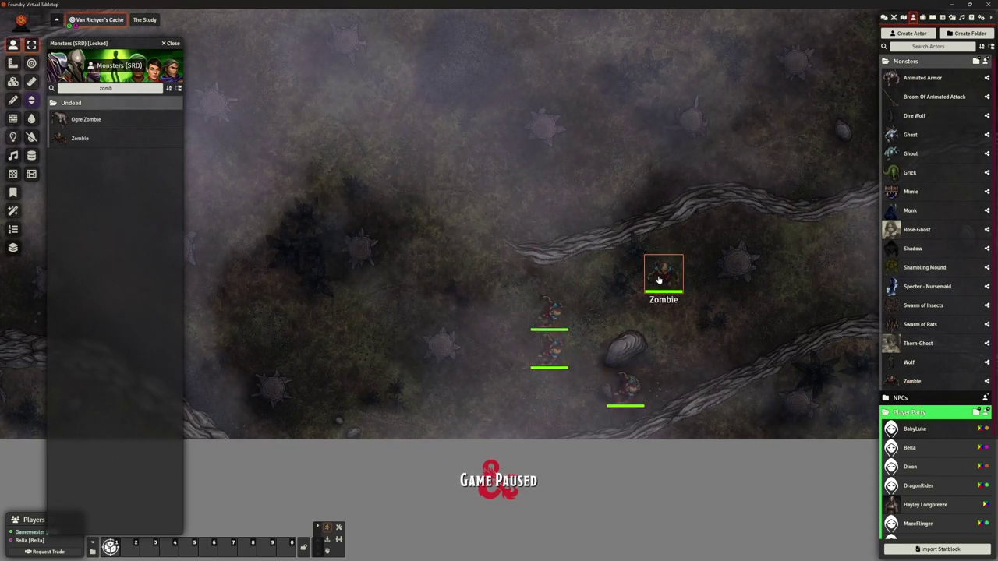
left_click_drag(918, 392, 741, 361)
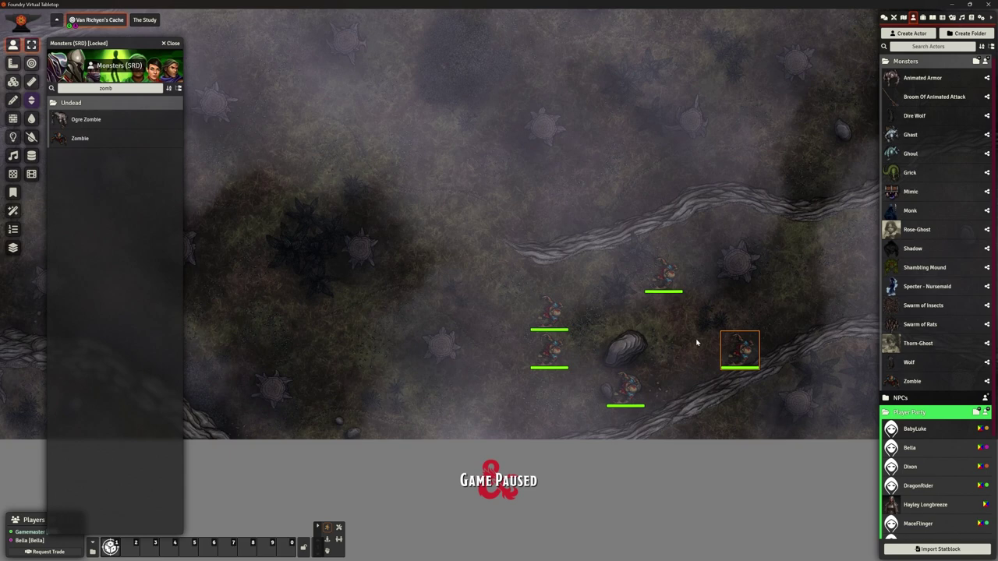
Step: Select all five Zombie tokens around the large rock and toggle their visibility state to hide them from players
left_click_drag(511, 225, 785, 424)
right_click(664, 274)
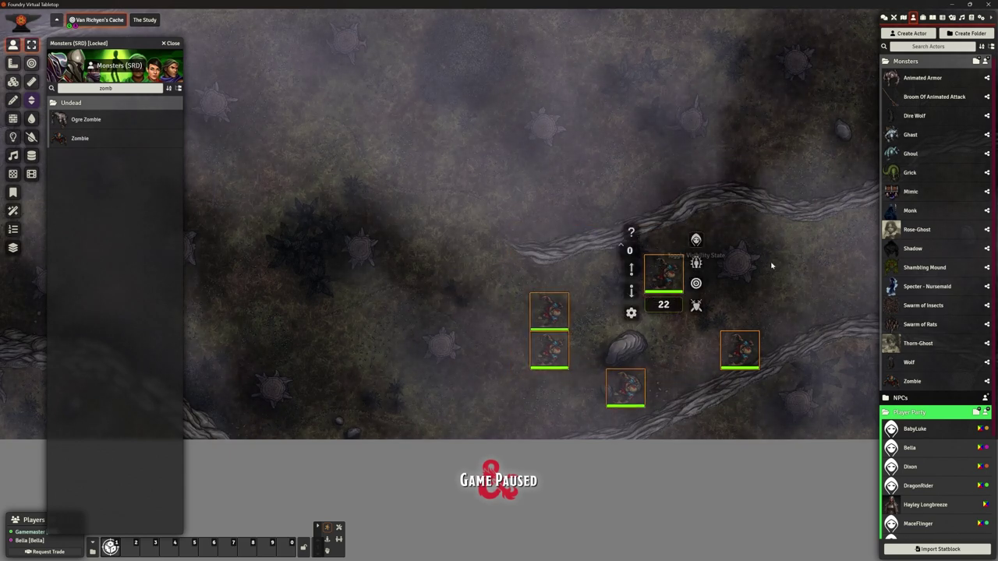
scroll(760, 259, "down", 1)
scroll(757, 257, "up", 2)
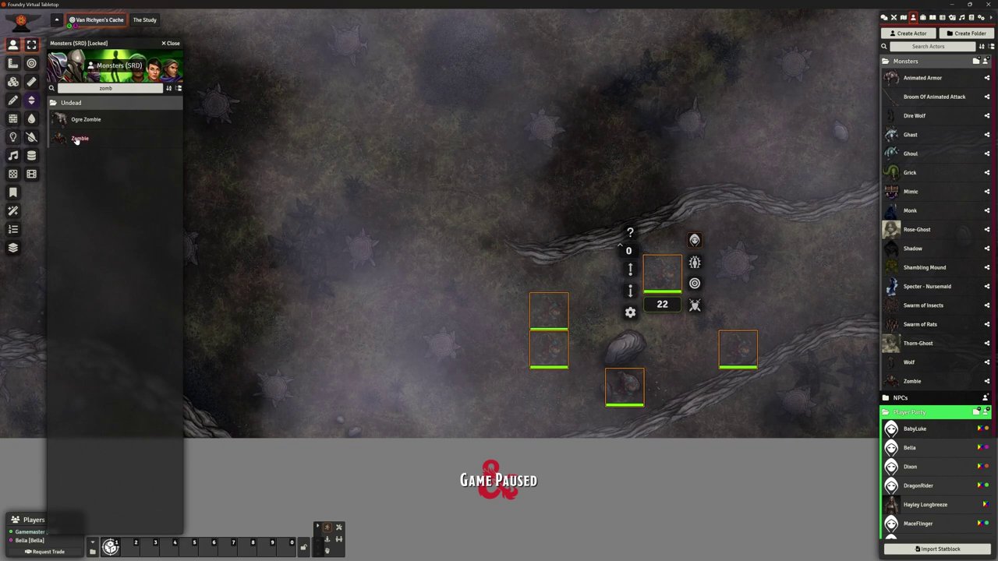
Step: Duplicate the Zombie actor in the Monsters folder and rename the copy "Zombie Plague Spreader"
right_click(913, 380)
left_click(908, 352)
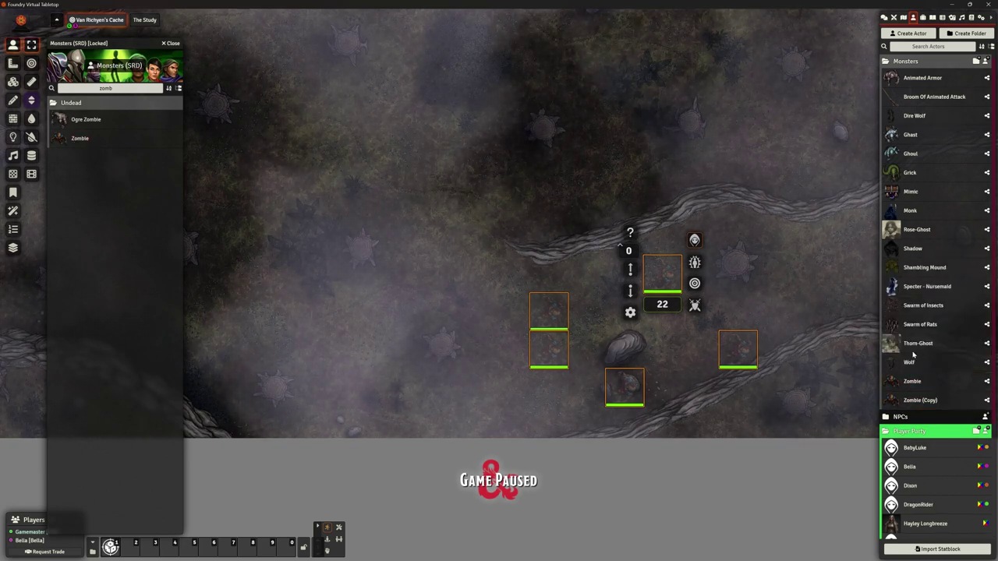
left_click(919, 401)
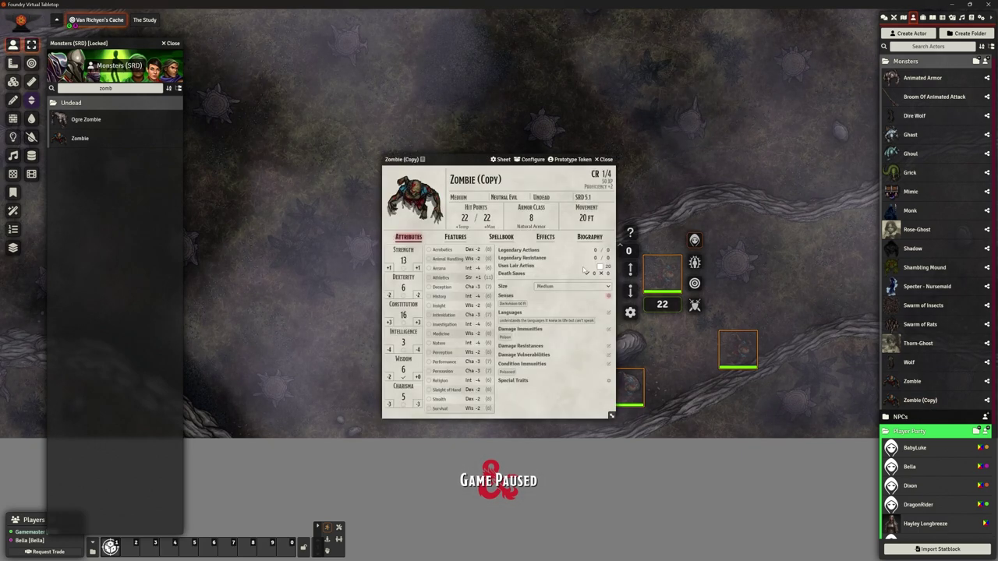
double_click(466, 180)
left_click(516, 179)
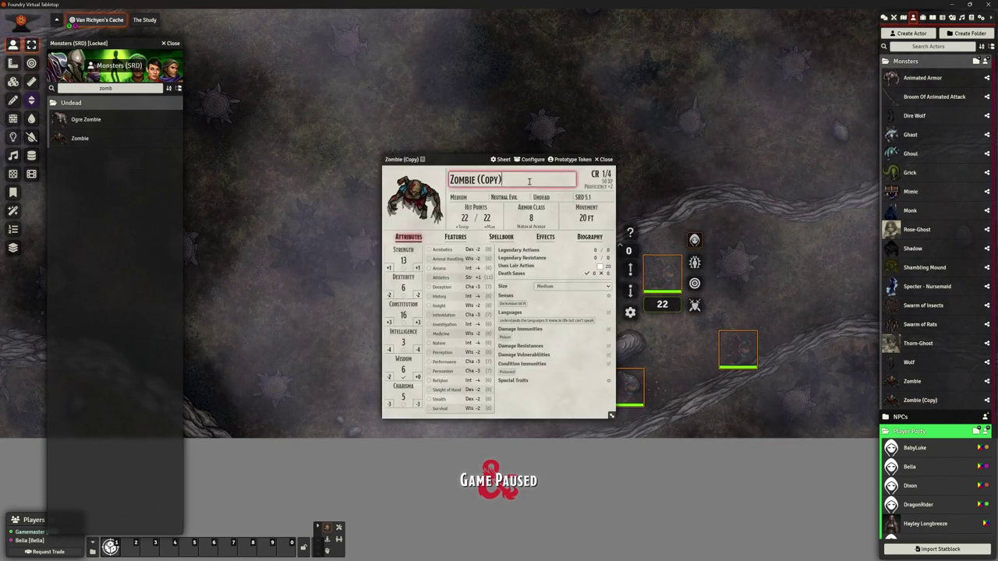
key("ctrl+a")
key("BackSpace")
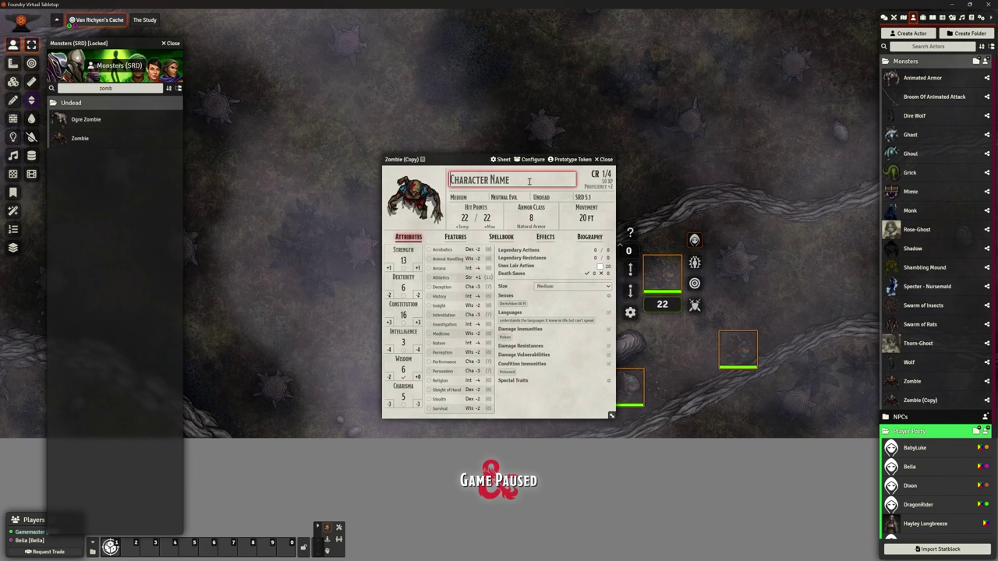
type("Z")
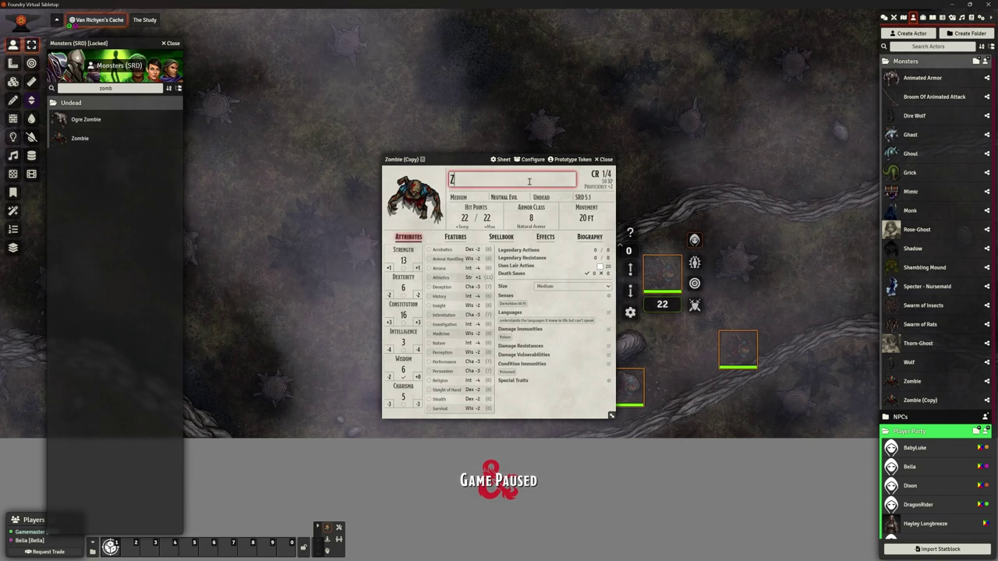
type("ombie")
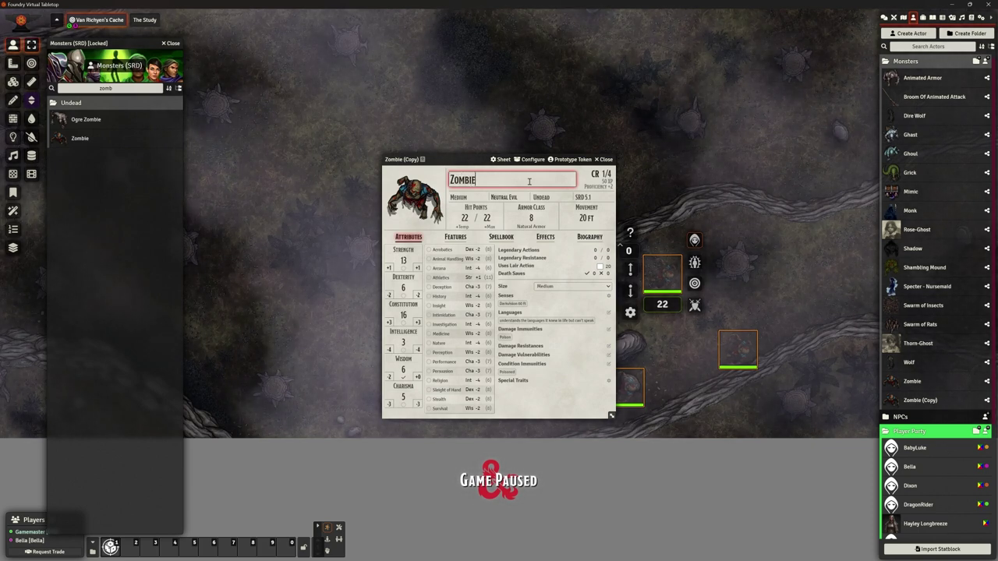
type(" Plague")
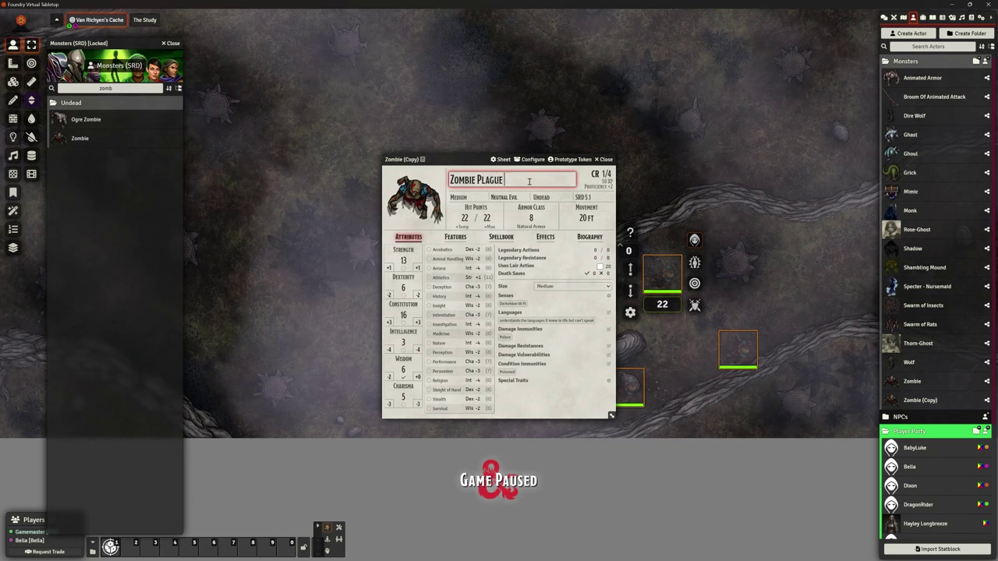
type(" Spreader")
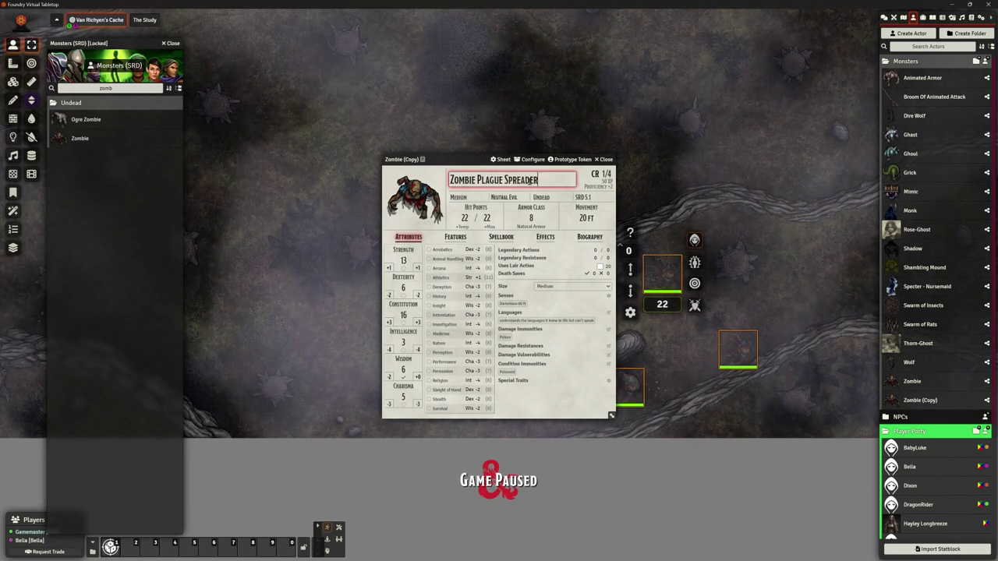
key("Return")
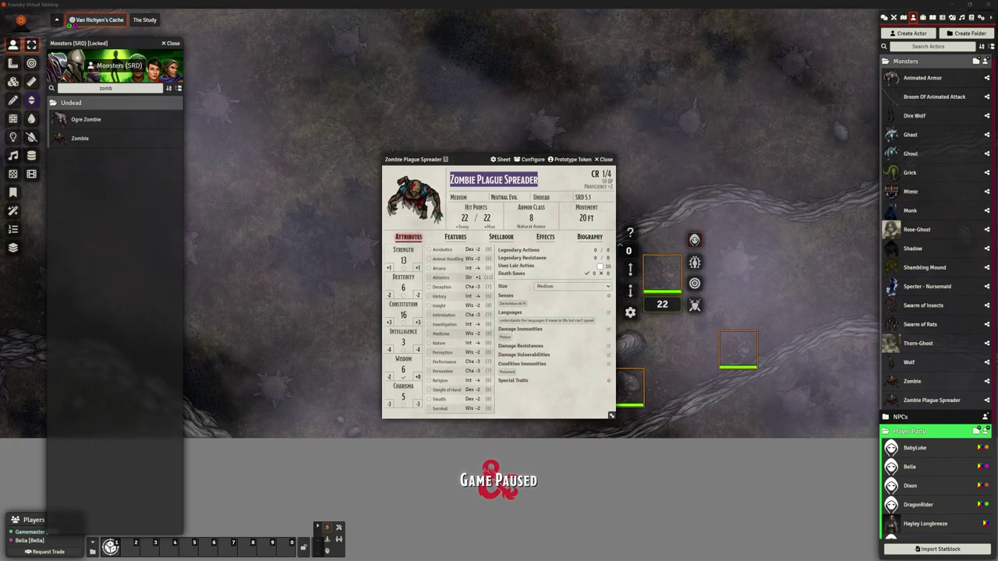
key("alt+Tab")
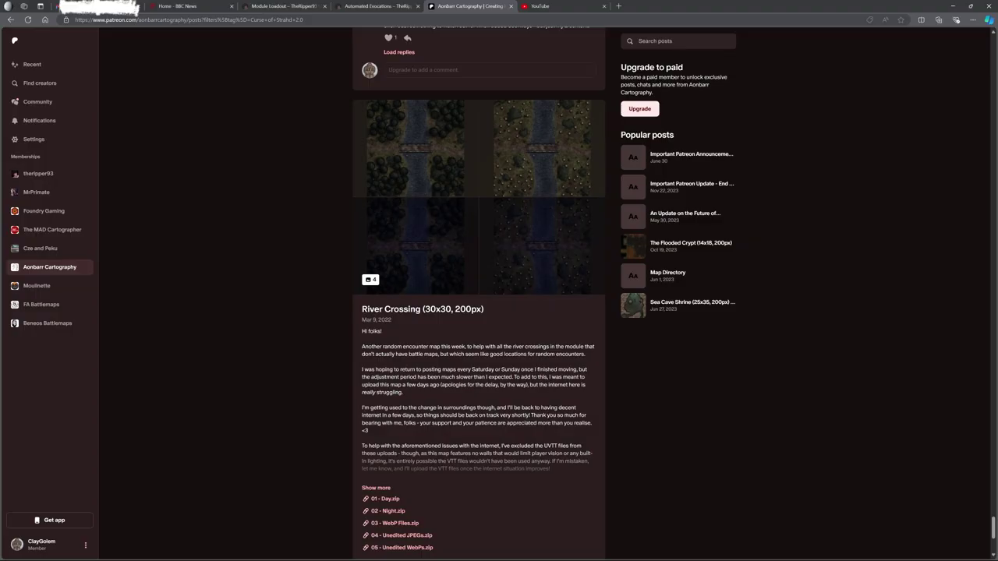
left_click(954, 6)
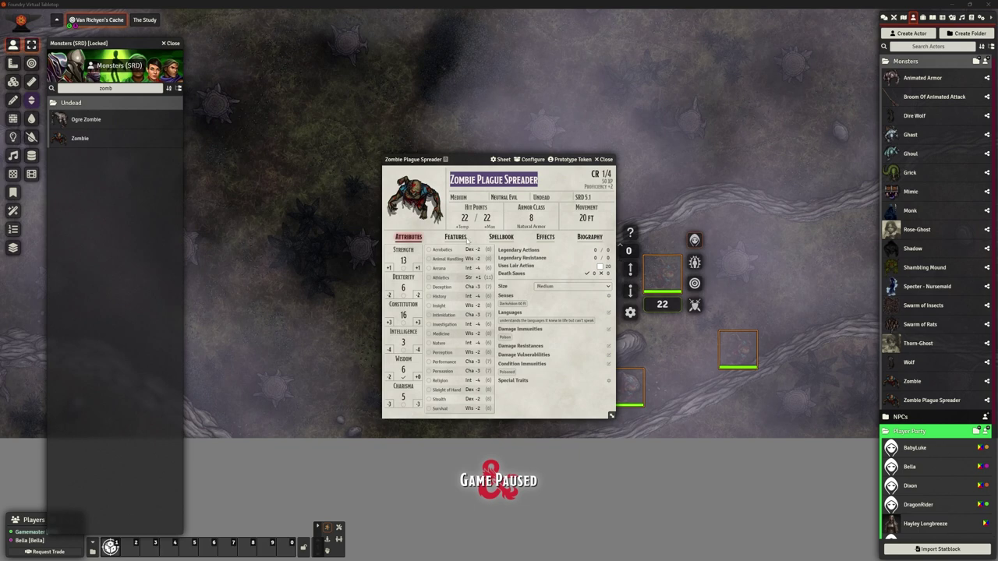
Step: Close the Zombie Plague Spreader sheet and delete that actor from the Monsters folder
left_click(607, 159)
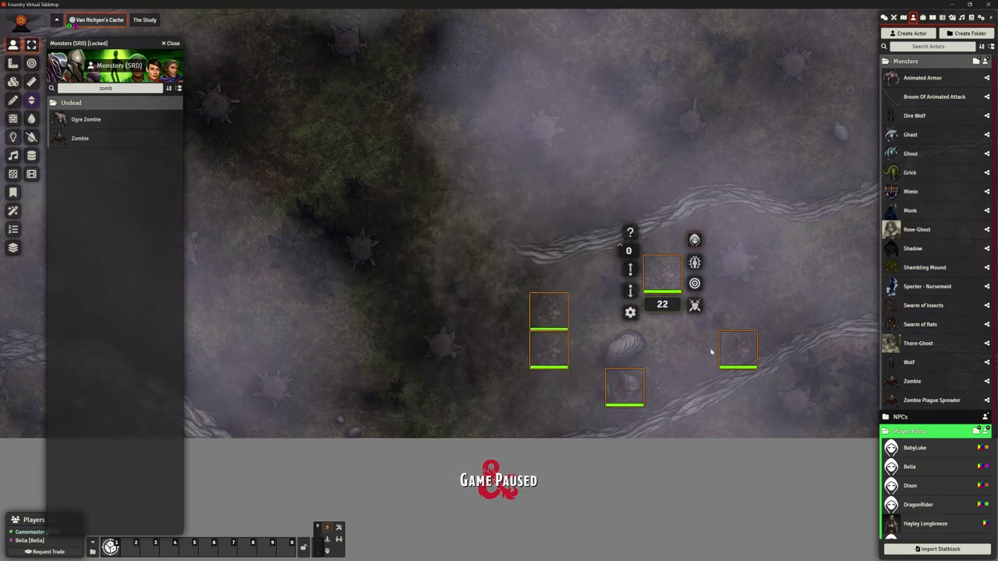
right_click(917, 401)
left_click(909, 308)
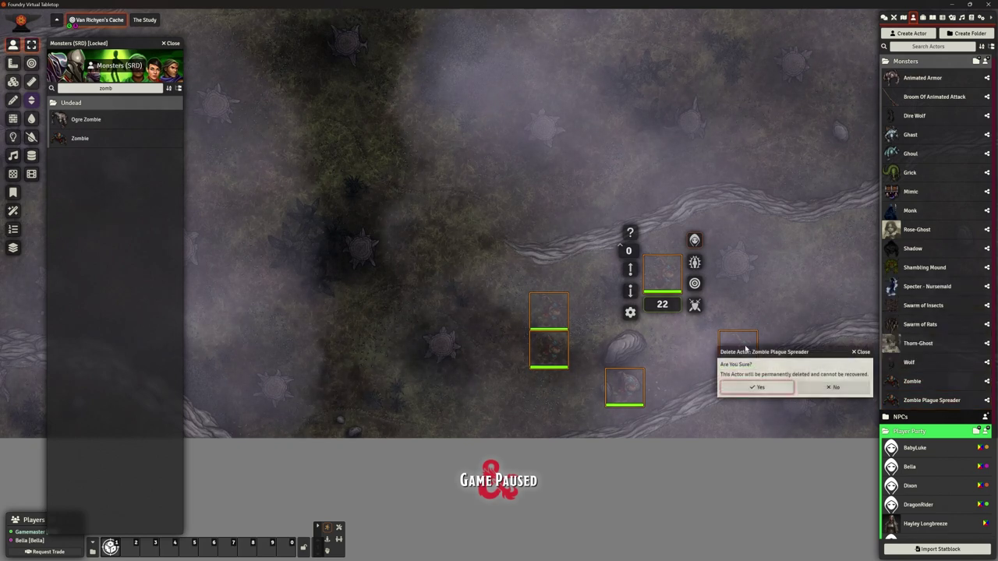
left_click(744, 387)
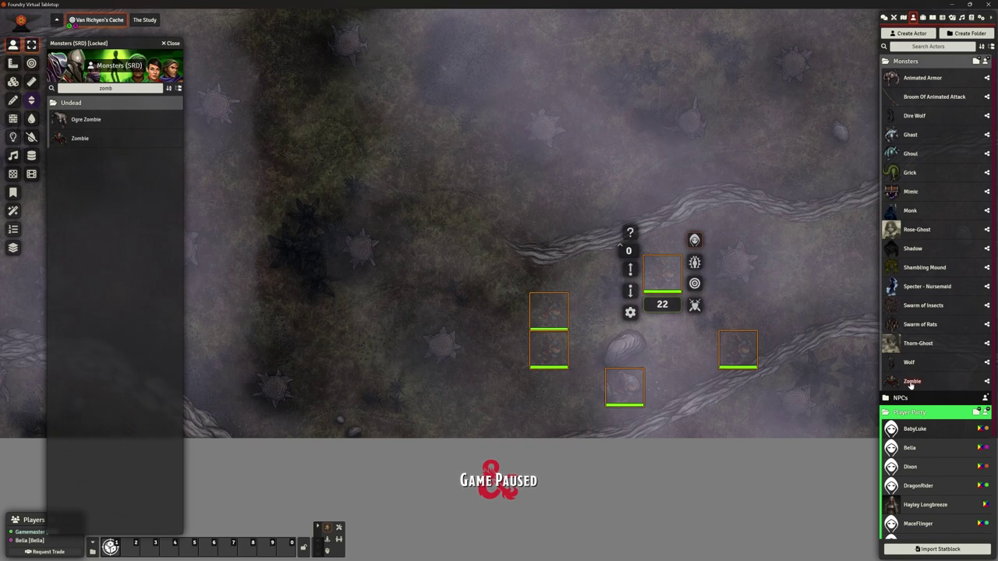
Step: Place a sixth Zombie token beside the tree between the two stone walls, and close the Monsters (SRD) compendium
left_click_drag(912, 381, 774, 281)
left_click(775, 280)
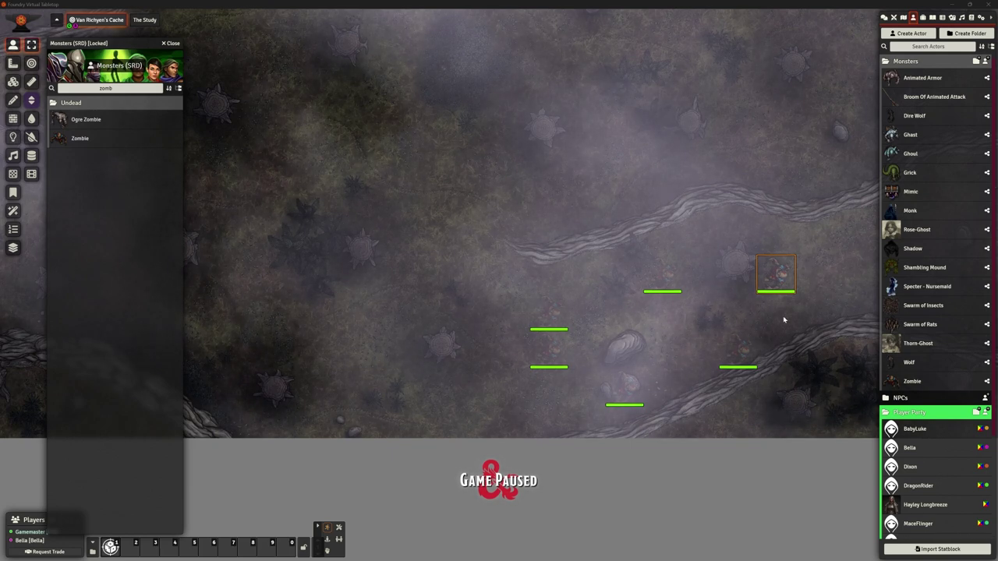
scroll(807, 223, "down", 3)
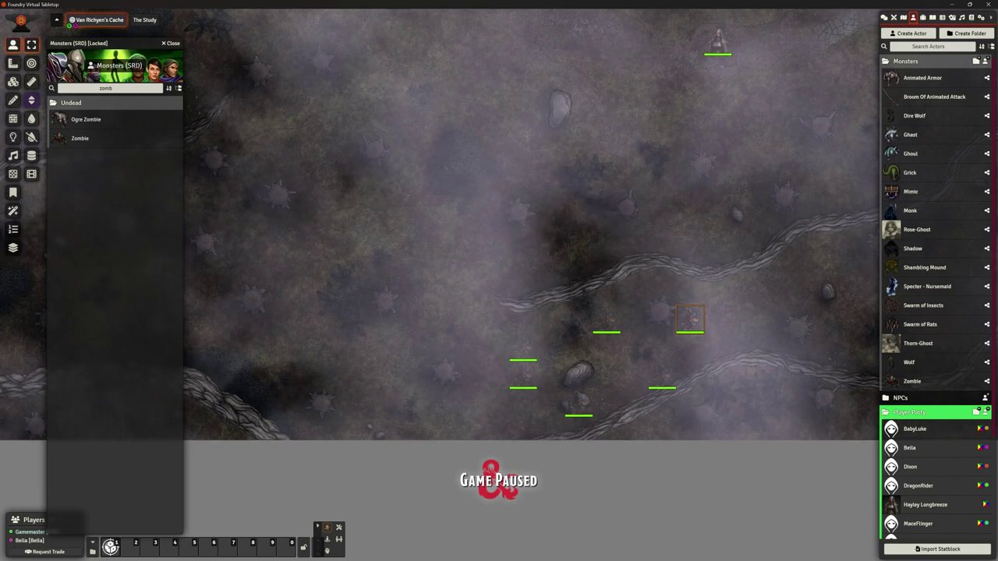
left_click(172, 44)
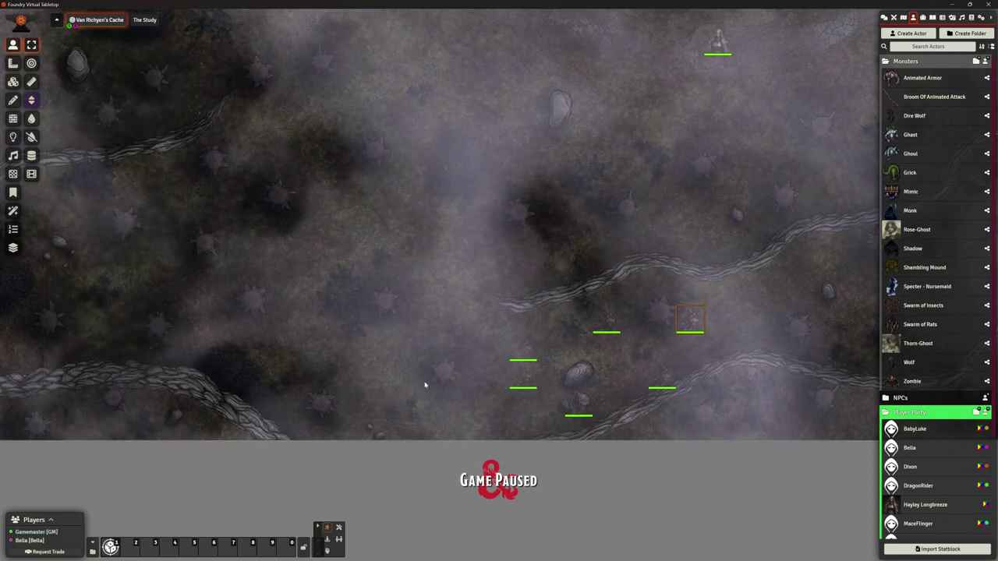
key("Down")
scroll(478, 343, "up", 3)
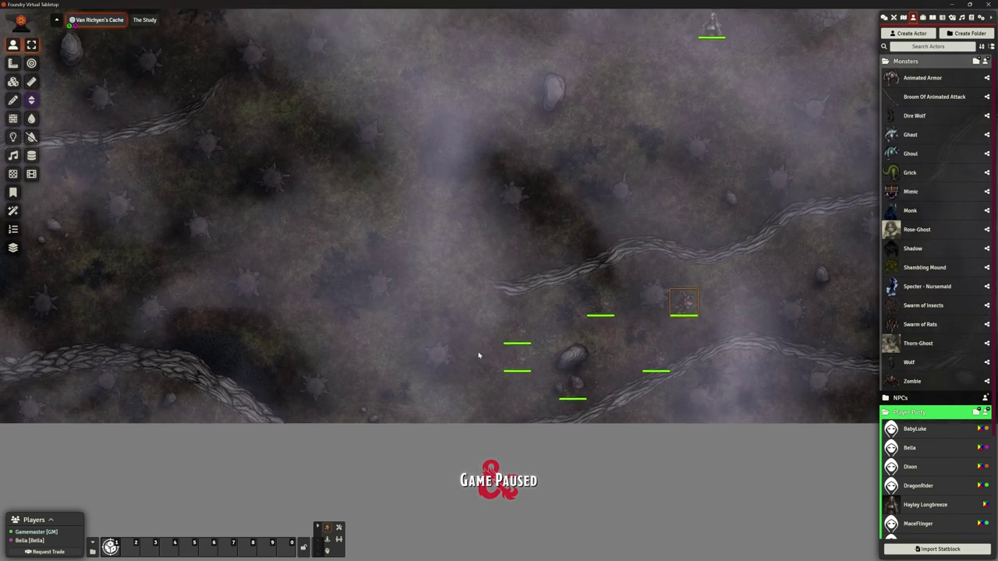
scroll(486, 370, "up", 1)
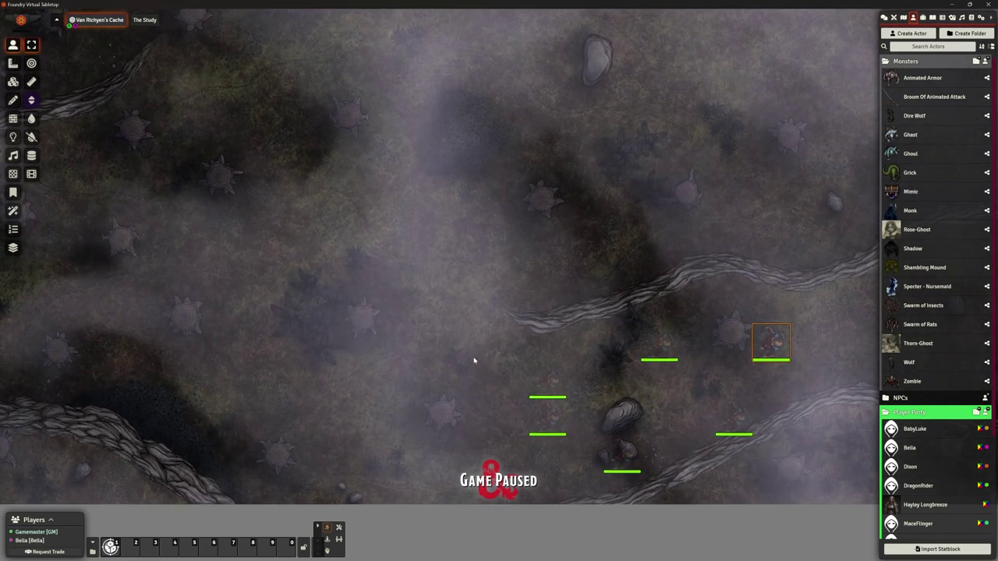
Step: Open the Items (SRD) compendium from the Items & Spells folder and search it for "silv"
left_click(971, 16)
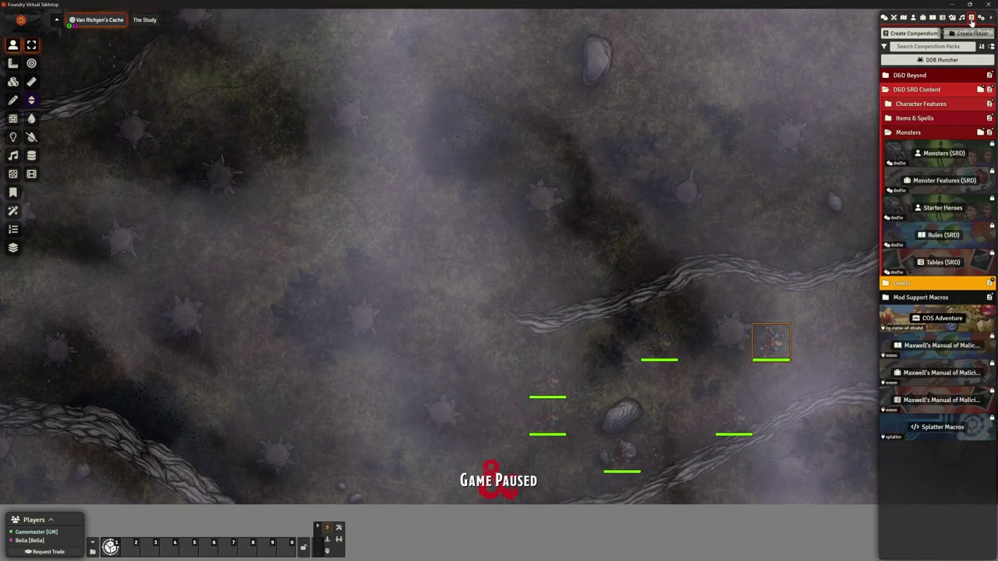
left_click(914, 118)
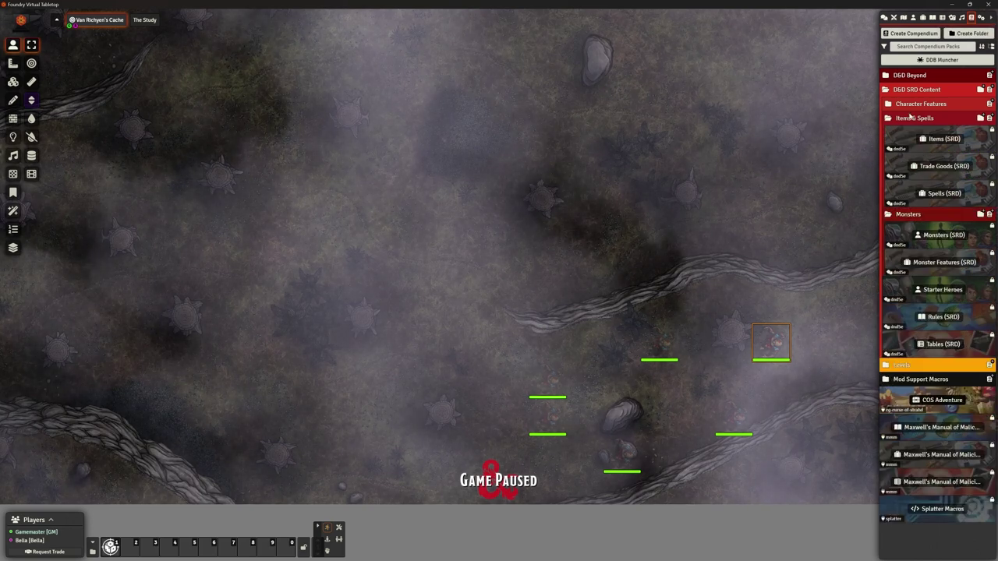
left_click(927, 138)
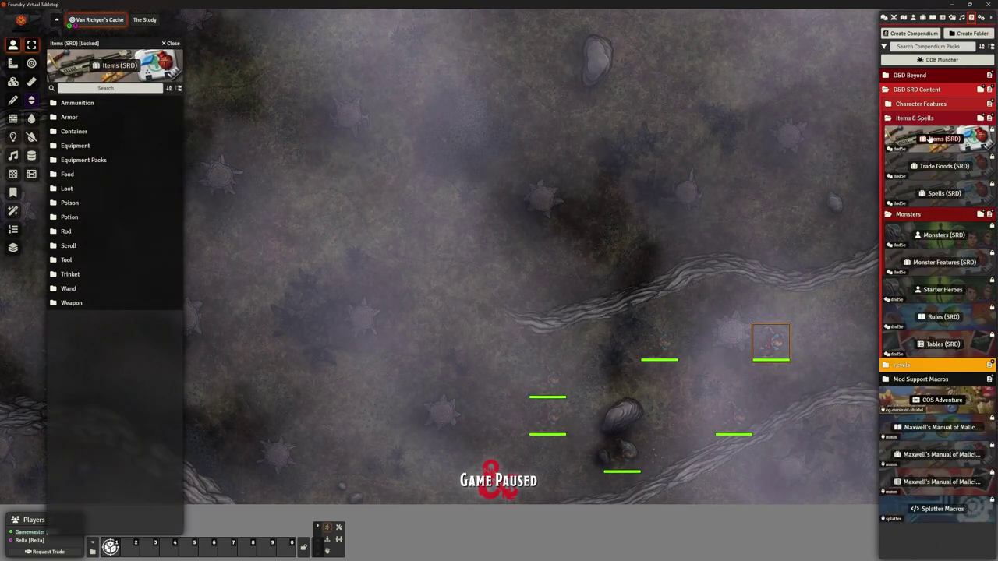
left_click(105, 88)
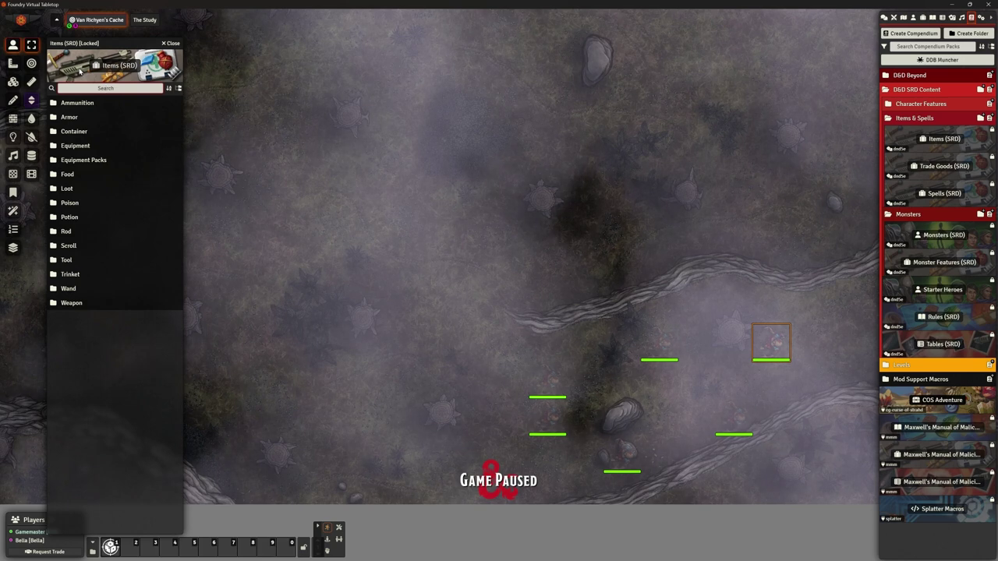
type("silv")
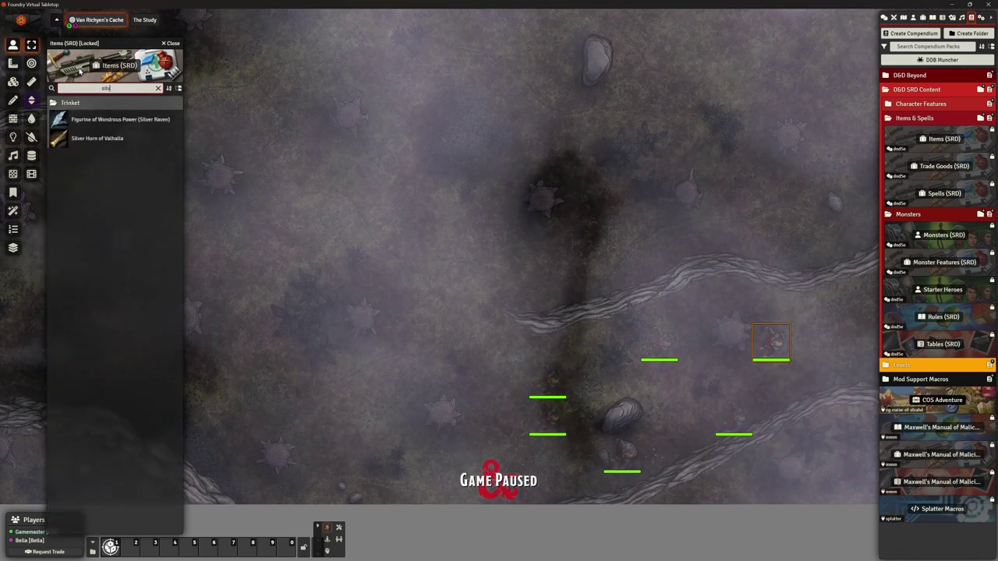
Step: Search the Items (SRD) compendium for "cross" instead and import the Crossbow Bolt into the world's items
key("BackSpace")
key("BackSpace")
key("BackSpace")
key("BackSpace")
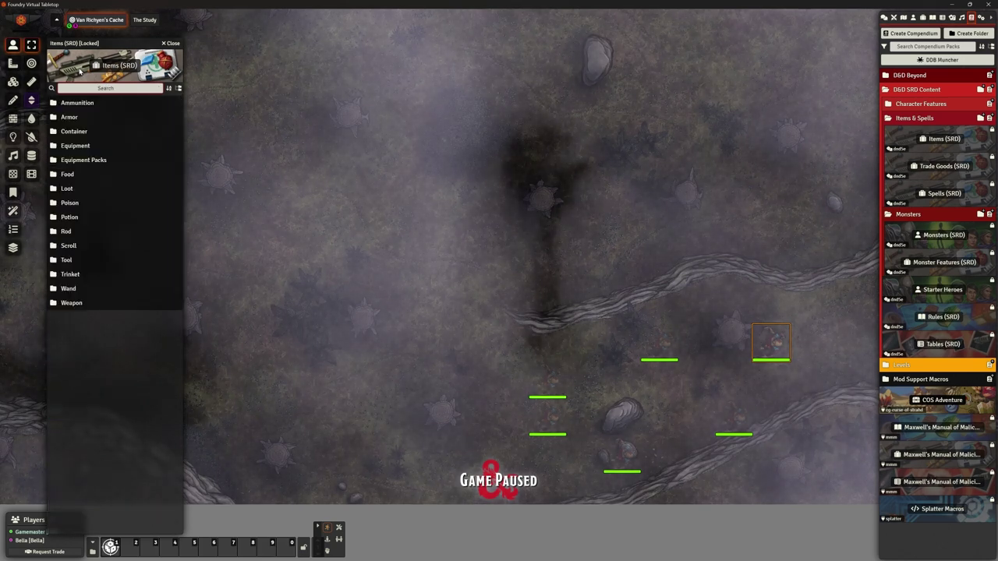
type("cross")
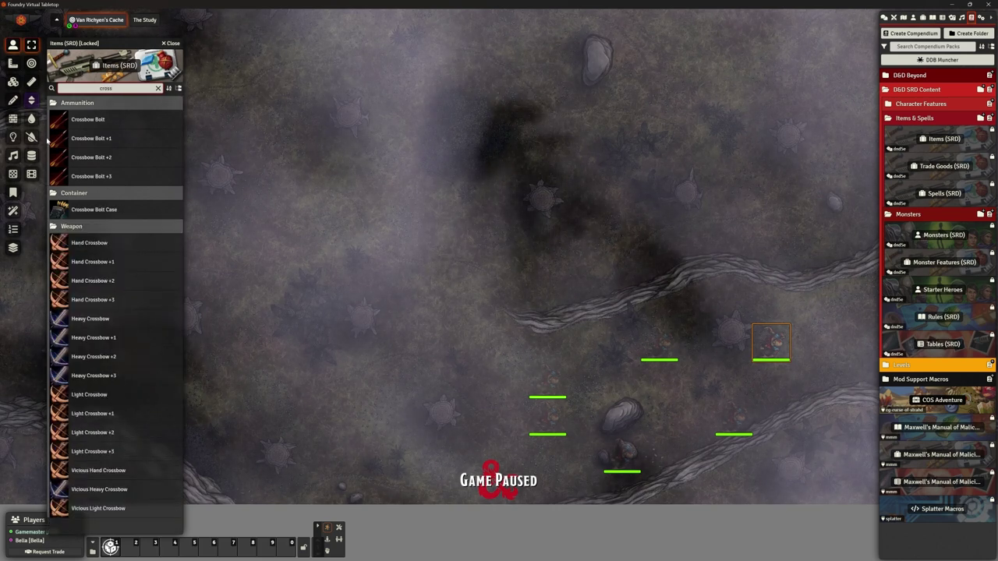
left_click(904, 17)
left_click(913, 17)
left_click(923, 17)
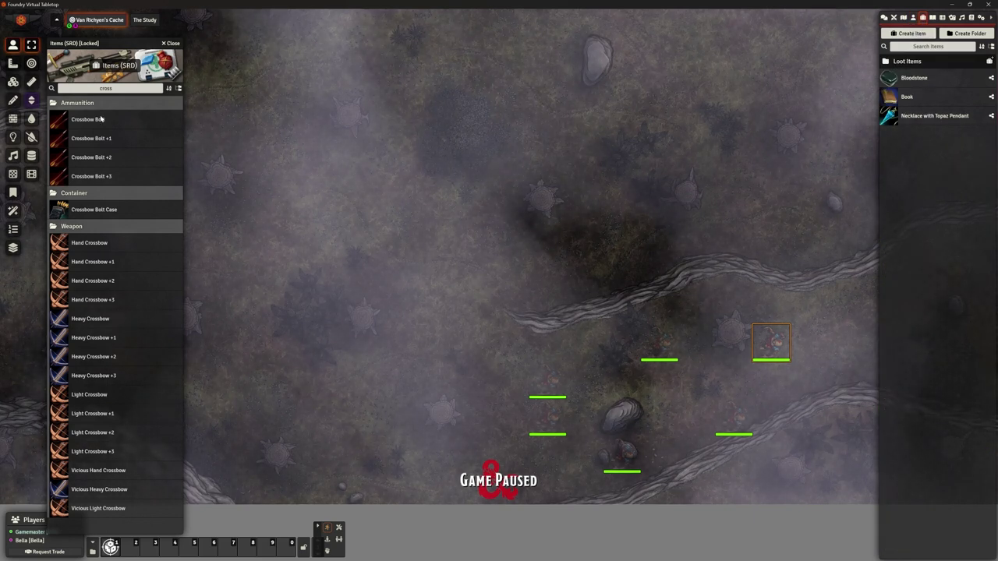
left_click_drag(85, 123, 936, 180)
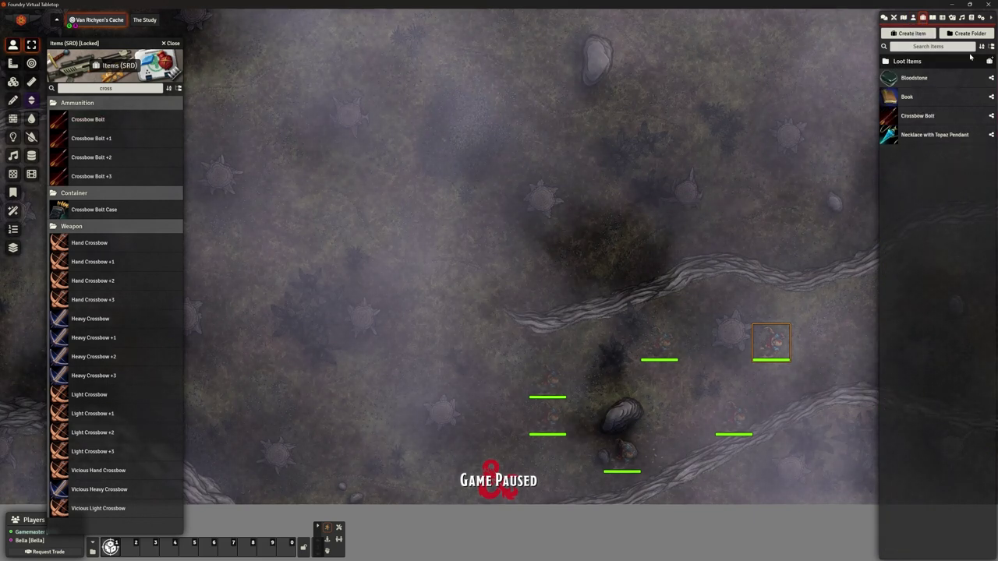
Step: Rename the imported Crossbow Bolt in Loot Items as "Silvered Crossbow Bolt" and enlarge its item sheet
right_click(912, 117)
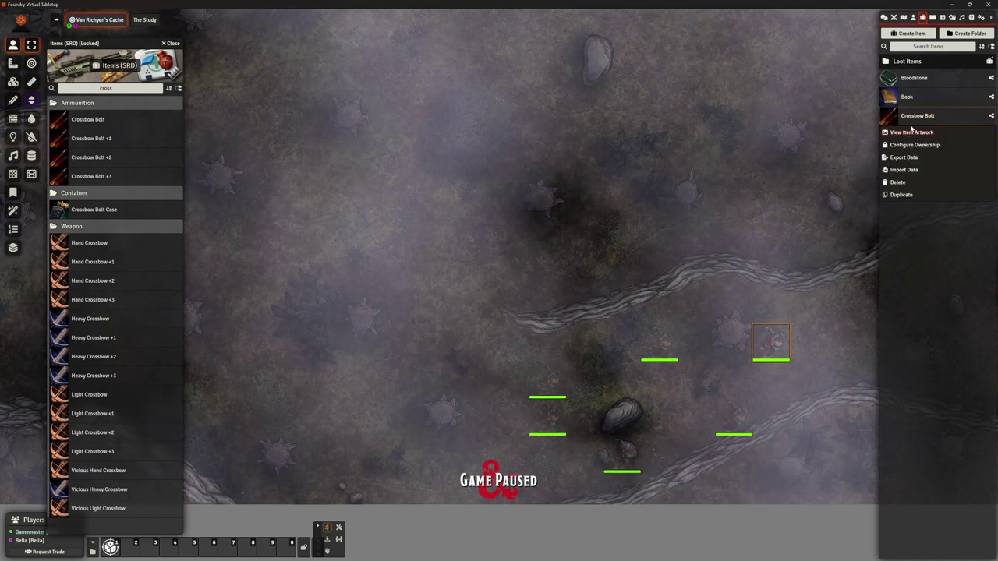
left_click(918, 115)
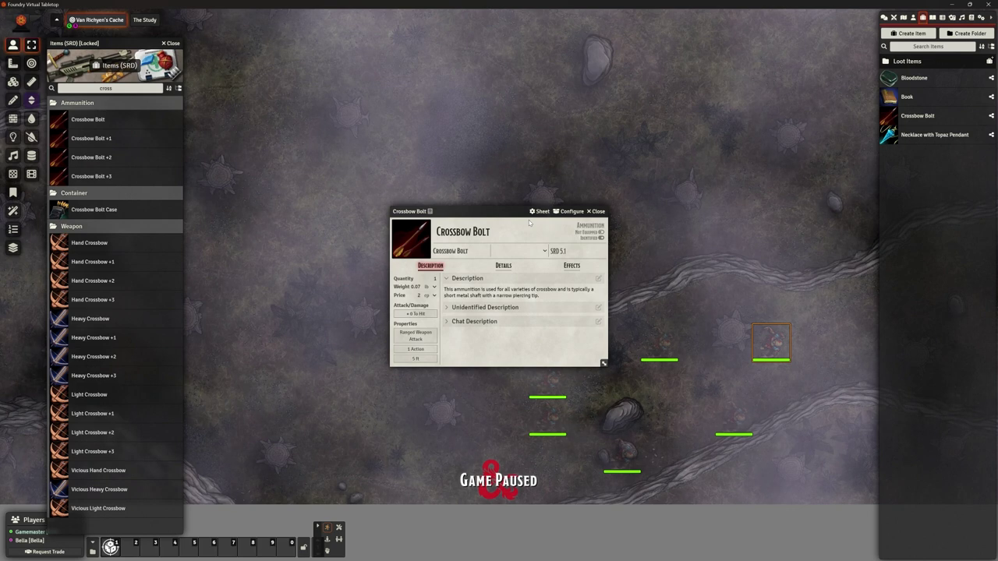
left_click(528, 231)
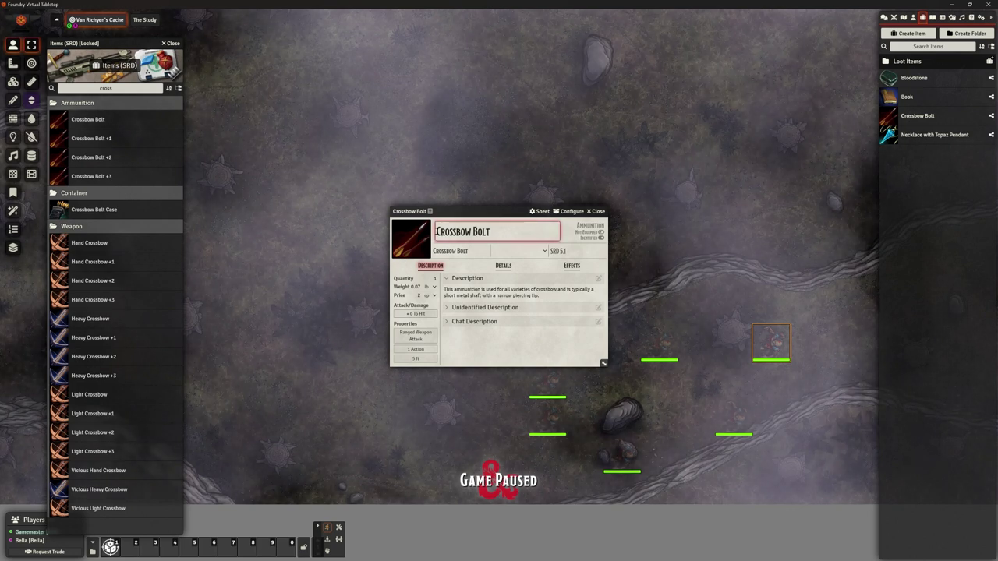
type("Silver")
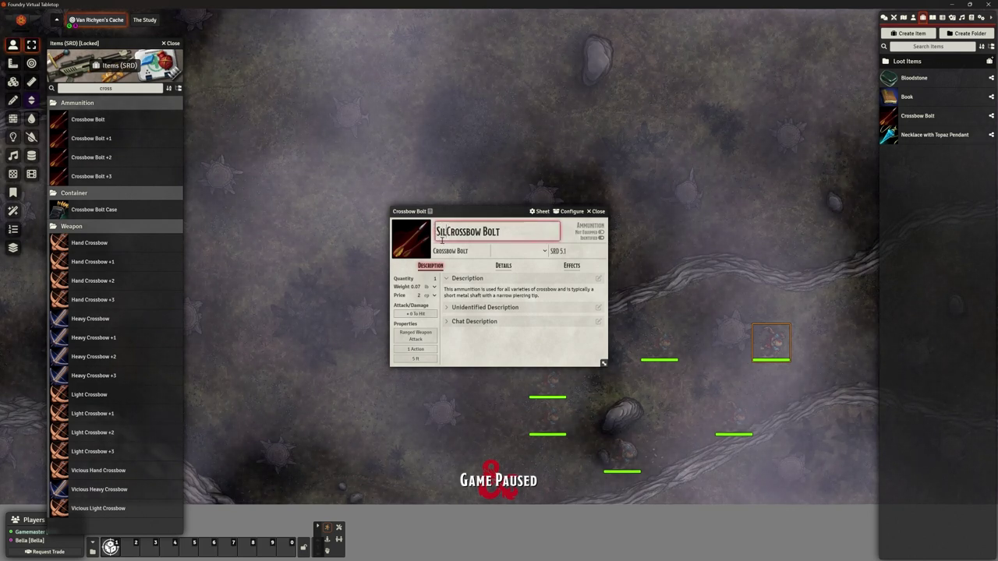
type("ed")
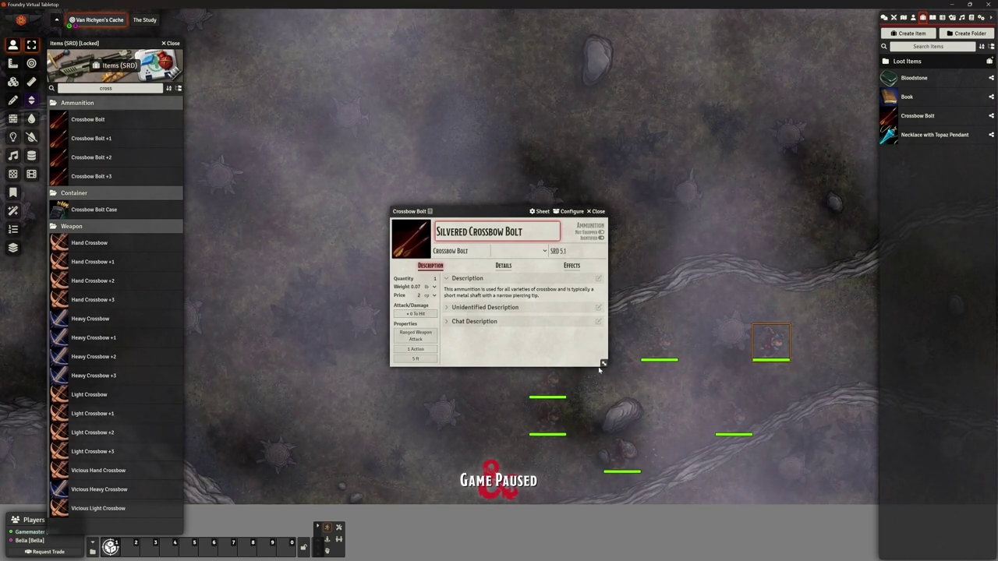
left_click_drag(602, 364, 645, 436)
key("Return")
Step: Enable the Silvered ammunition property in the bolt's details and close its sheet
left_click(525, 265)
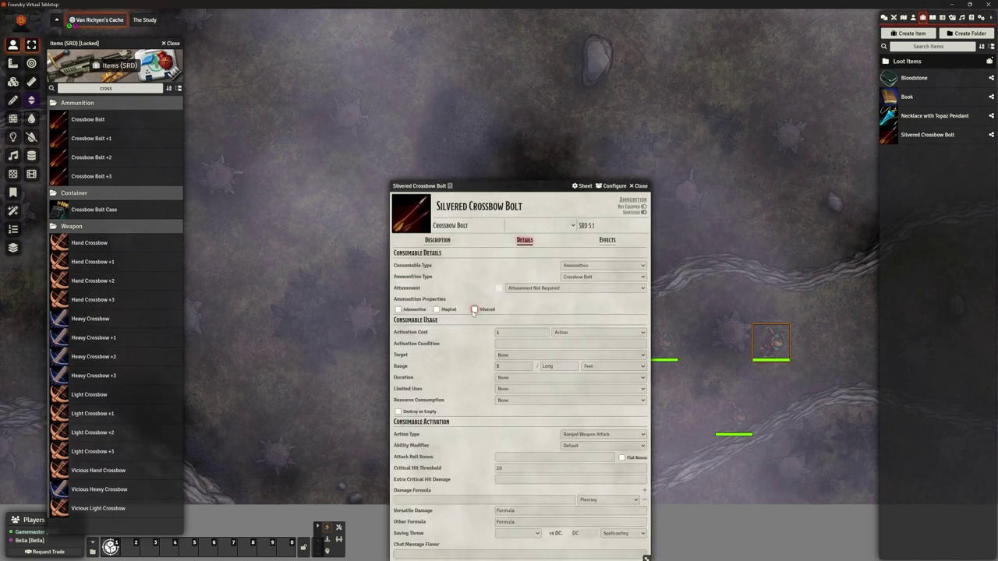
left_click(474, 310)
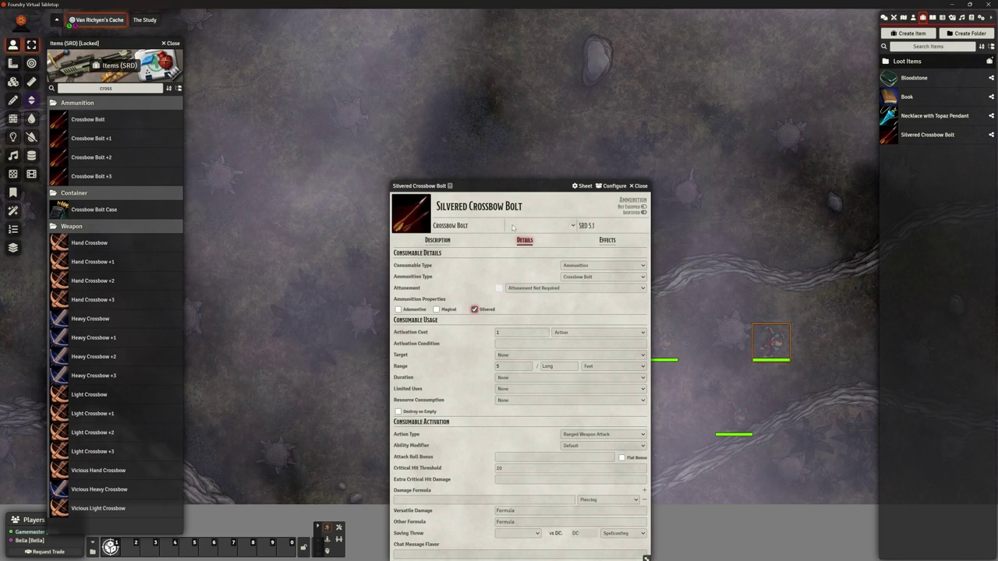
left_click_drag(527, 188, 536, 101)
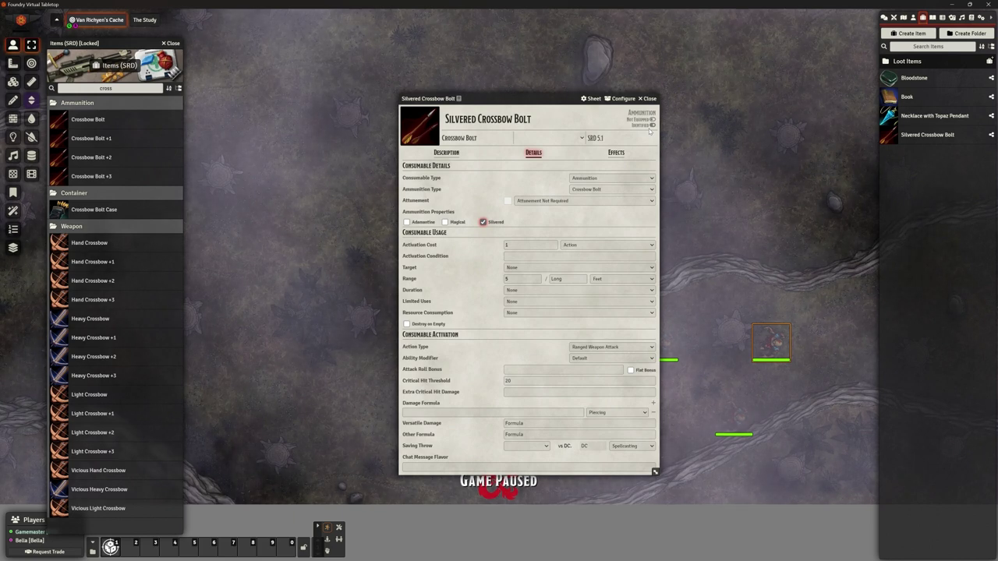
left_click(648, 99)
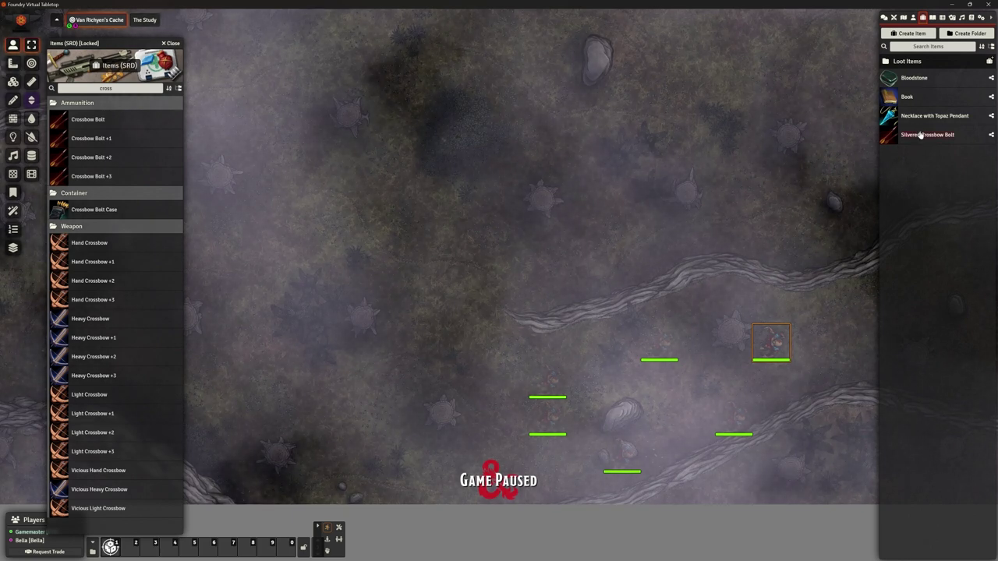
Step: Drop 20 Silvered Crossbow Bolts onto the map as a new item pile west of the zombies
left_click_drag(927, 137, 456, 418)
left_click(464, 295)
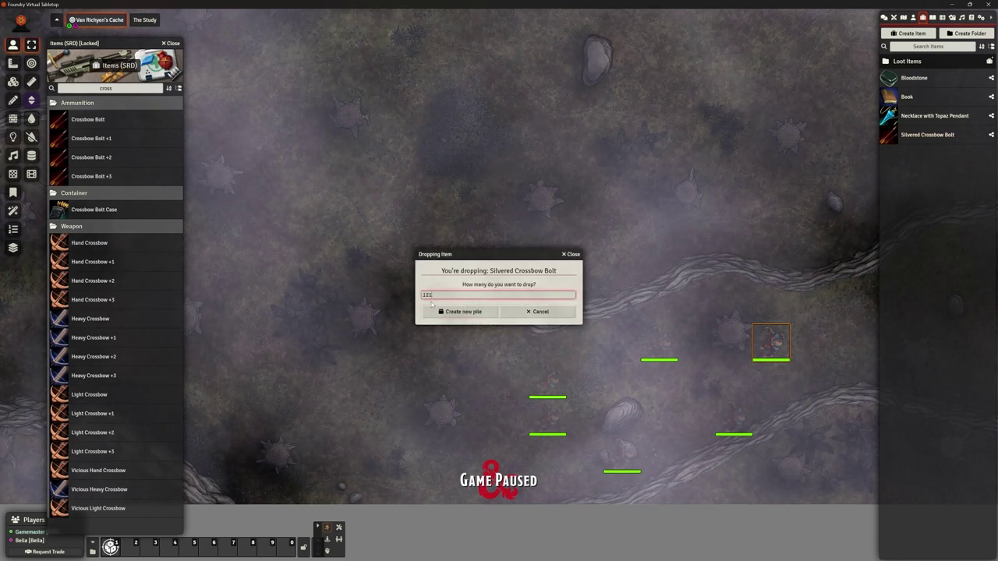
type("20")
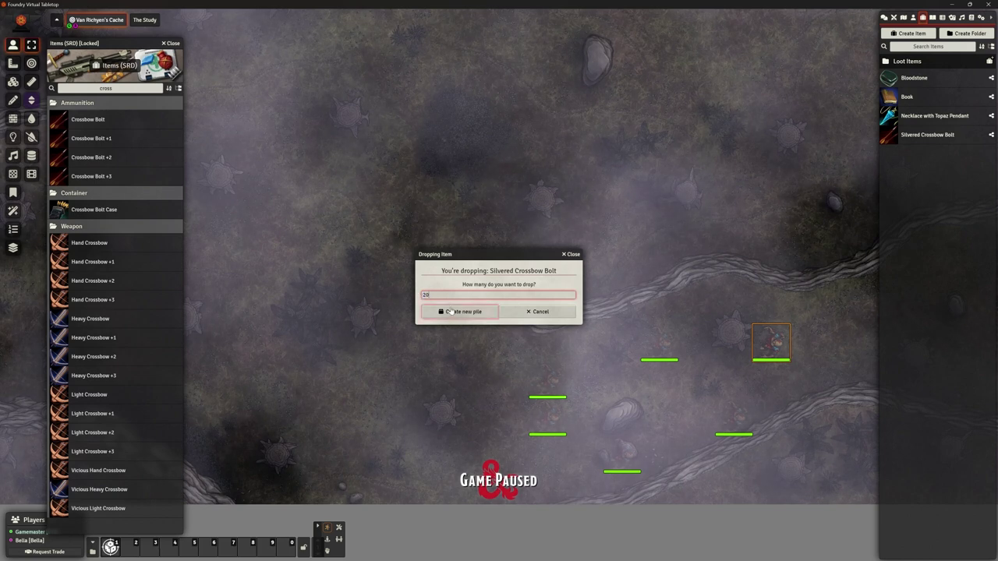
left_click(439, 311)
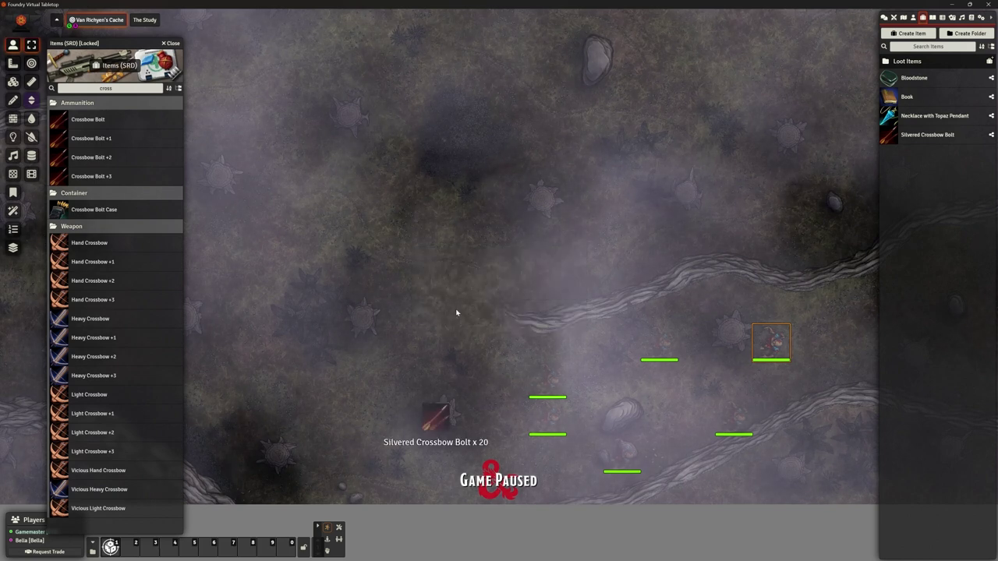
Step: Open the new item pile and add the Light Crossbow from the Items (SRD) compendium to it
double_click(437, 417)
left_click_drag(457, 252, 407, 84)
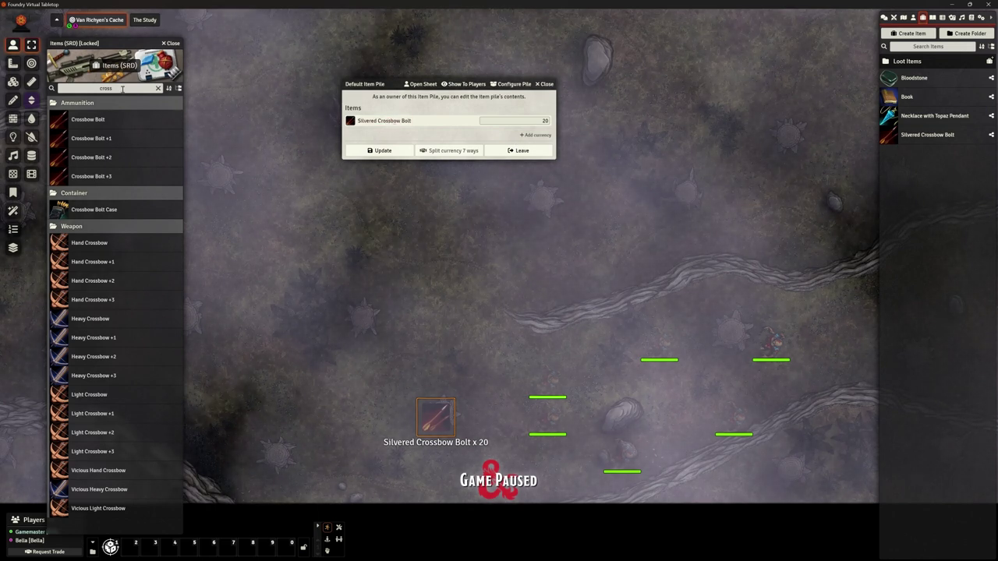
left_click_drag(96, 399, 406, 126)
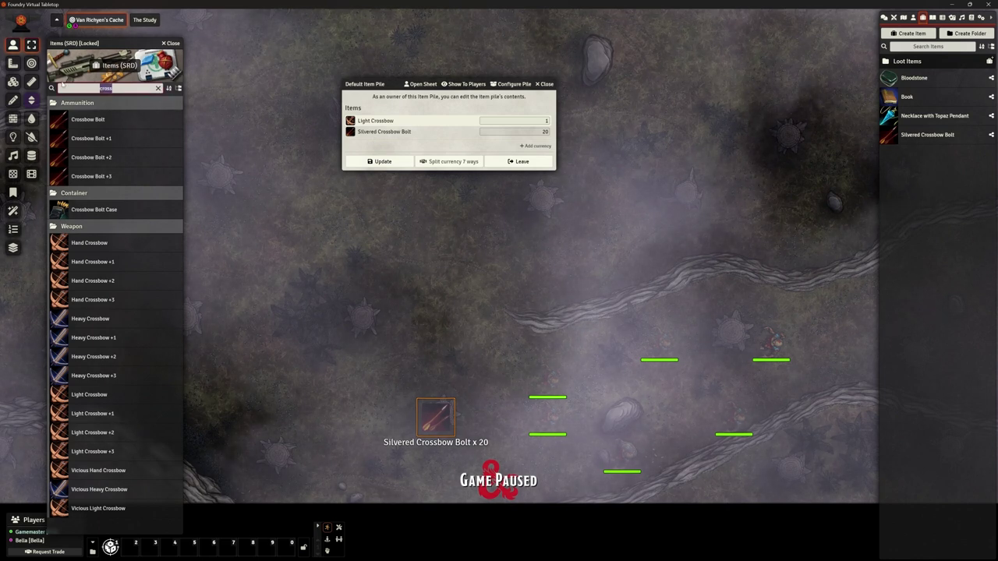
Step: Search the compendium for "heal" and add a Healer's Kit with quantity 2 and one Potion of Healing to the pile
type("ealther")
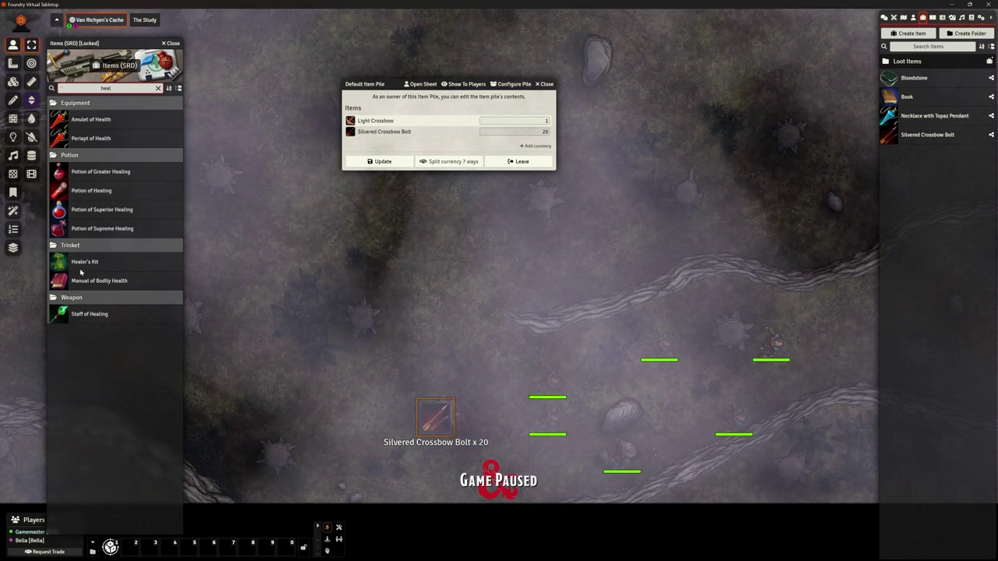
mouse_move(80, 271)
left_mouse_down()
mouse_move(390, 233)
mouse_move(421, 136)
mouse_move(437, 129)
left_mouse_up()
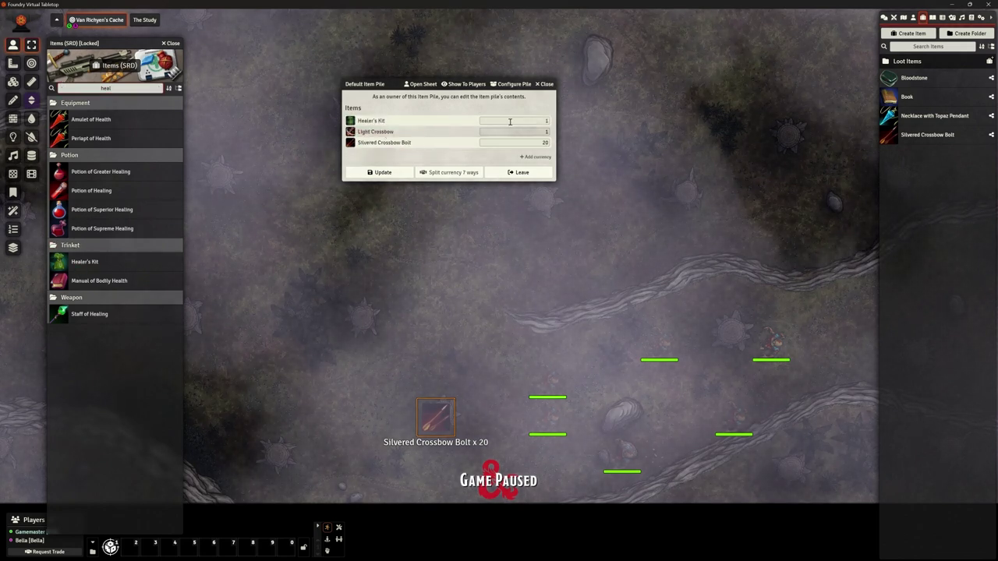
left_click(511, 122)
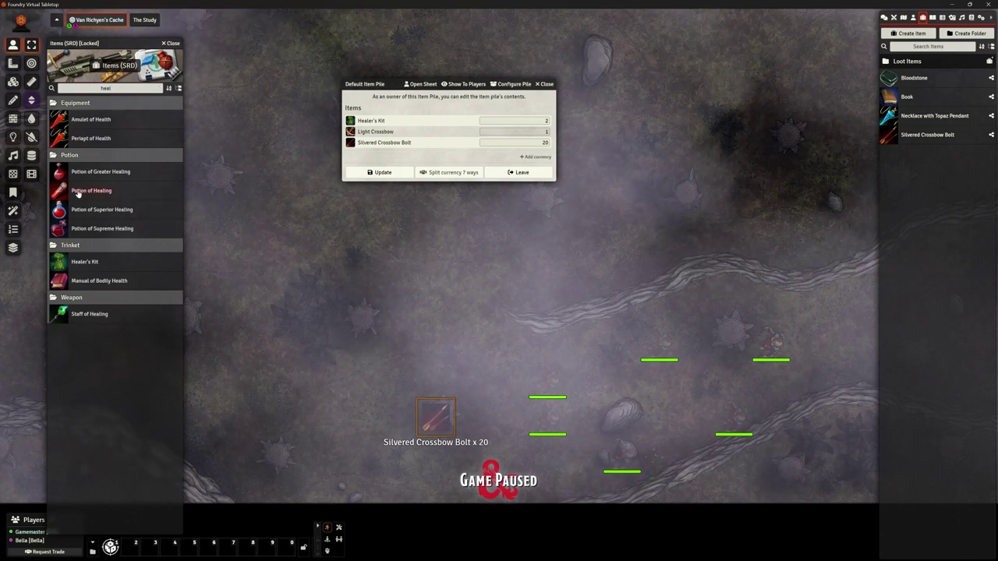
left_click_drag(91, 191, 448, 150)
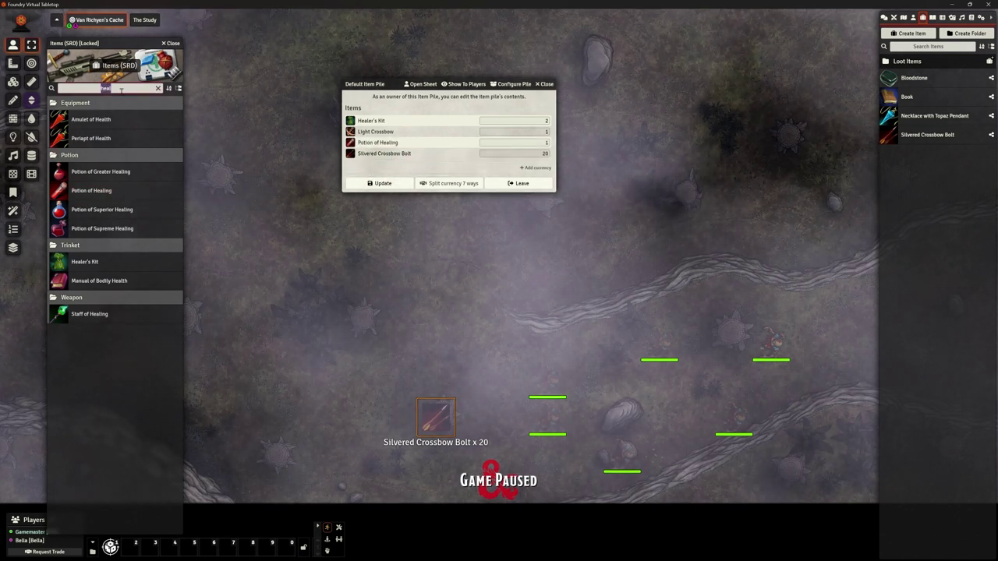
Step: Search the compendium for "holy", add Flask of Holy Water with quantity 2 to the pile and save its contents
type("holy")
left_click_drag(99, 118, 437, 144)
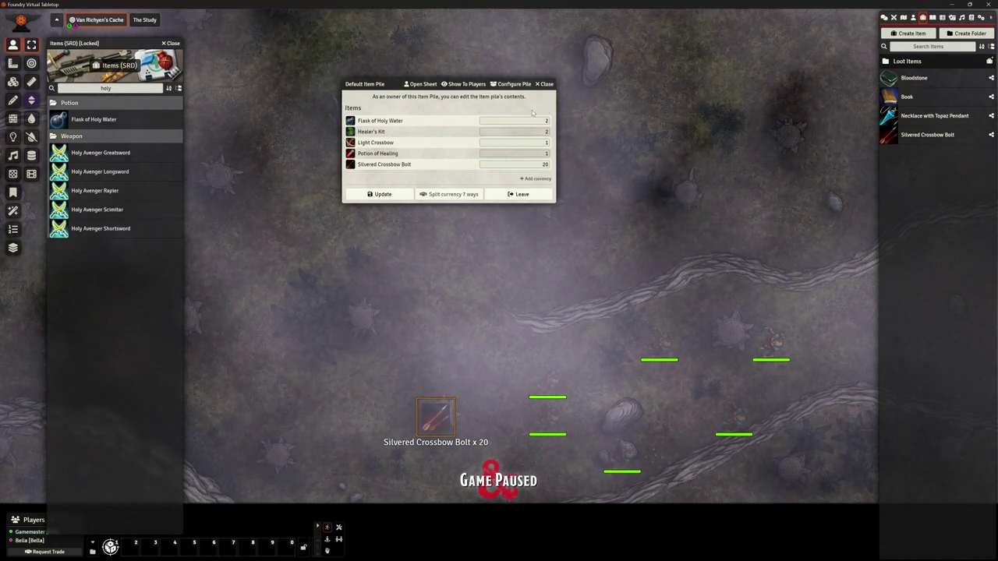
left_click(399, 195)
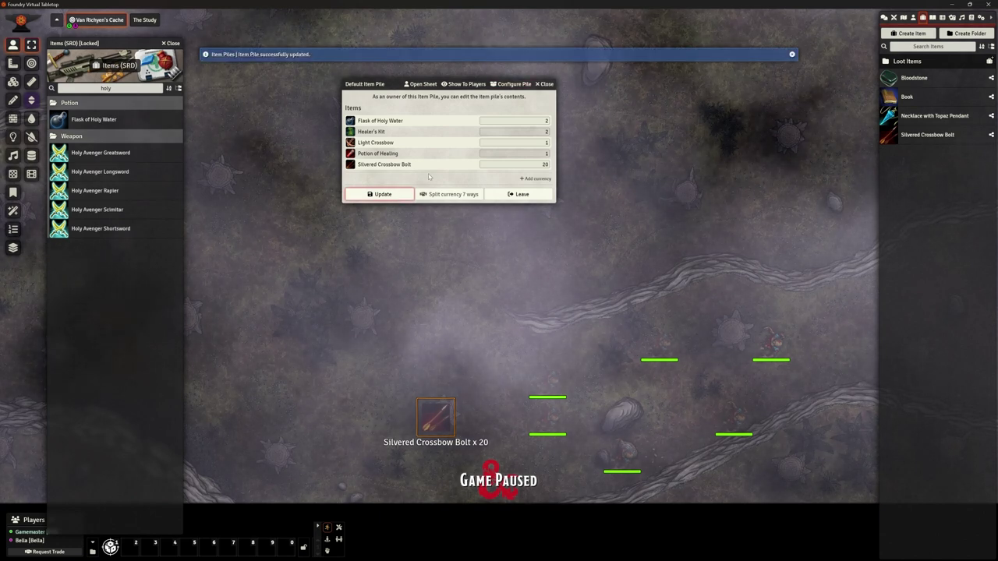
Step: Select Item Pile as the type in the pile's configuration, save the settings and contents, and leave the pile
left_click(510, 84)
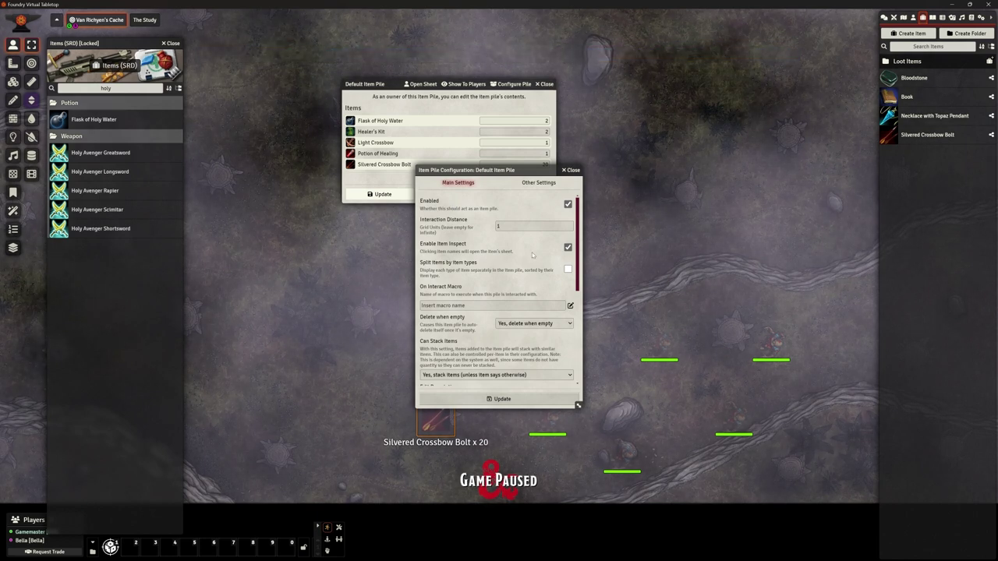
left_click(538, 181)
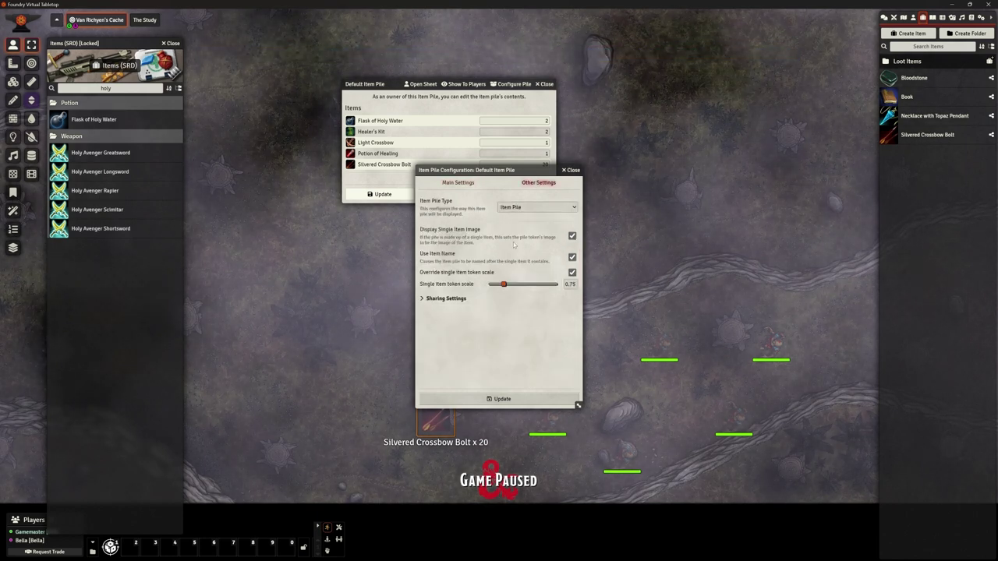
left_click(517, 207)
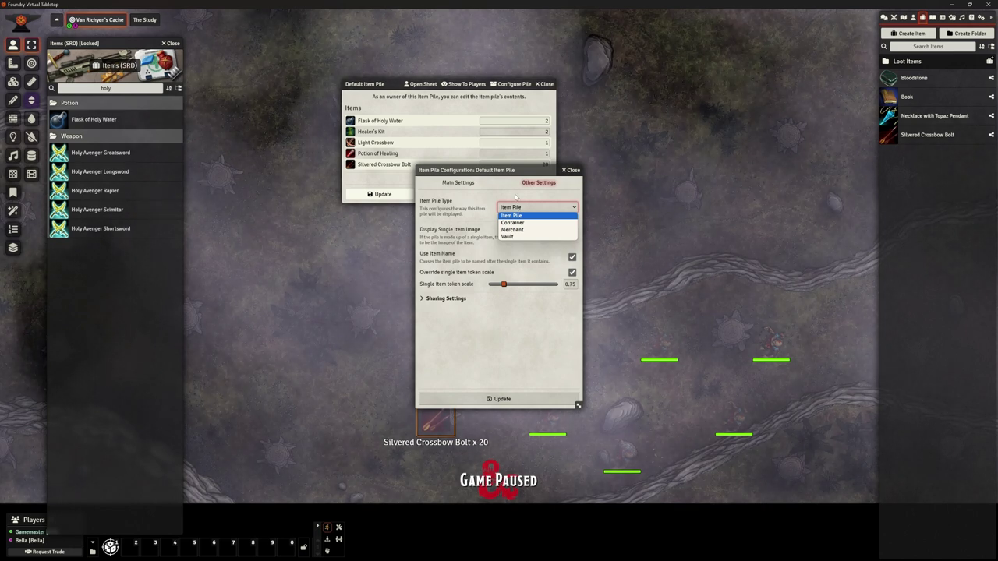
left_click(513, 215)
left_click(500, 398)
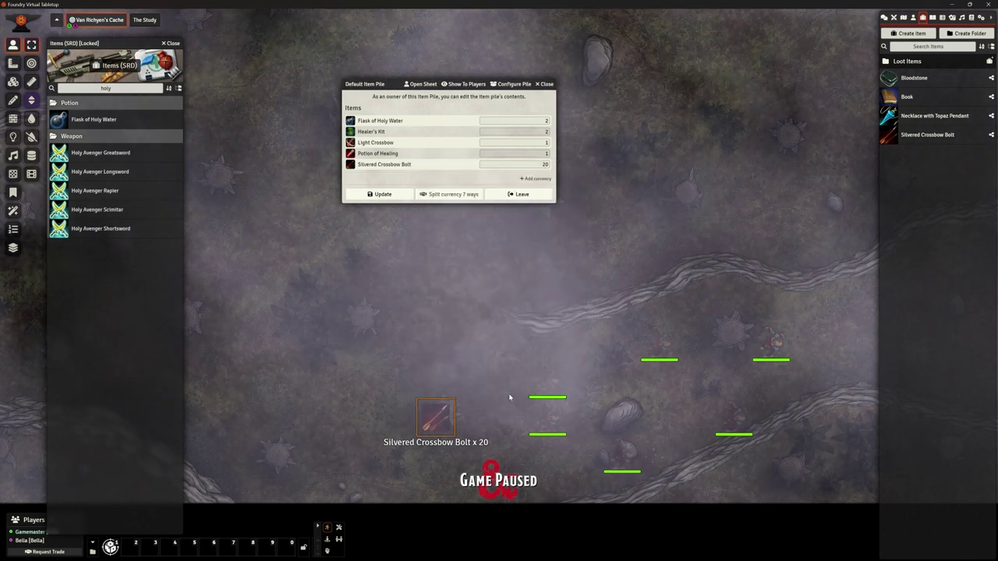
left_click(404, 195)
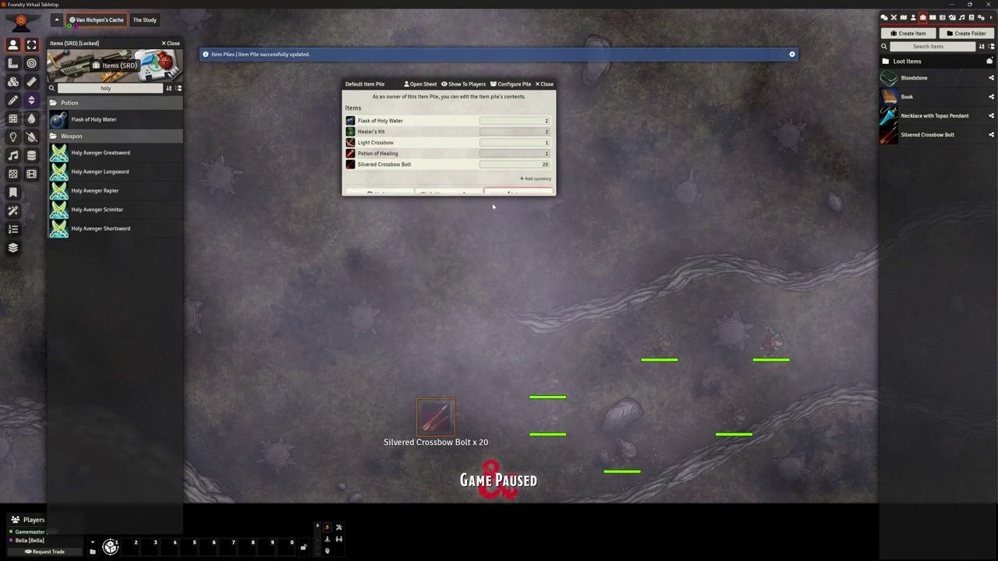
Step: Hide the Silvered Crossbow Bolt pile token from players and close the Items (SRD) compendium
right_click(429, 421)
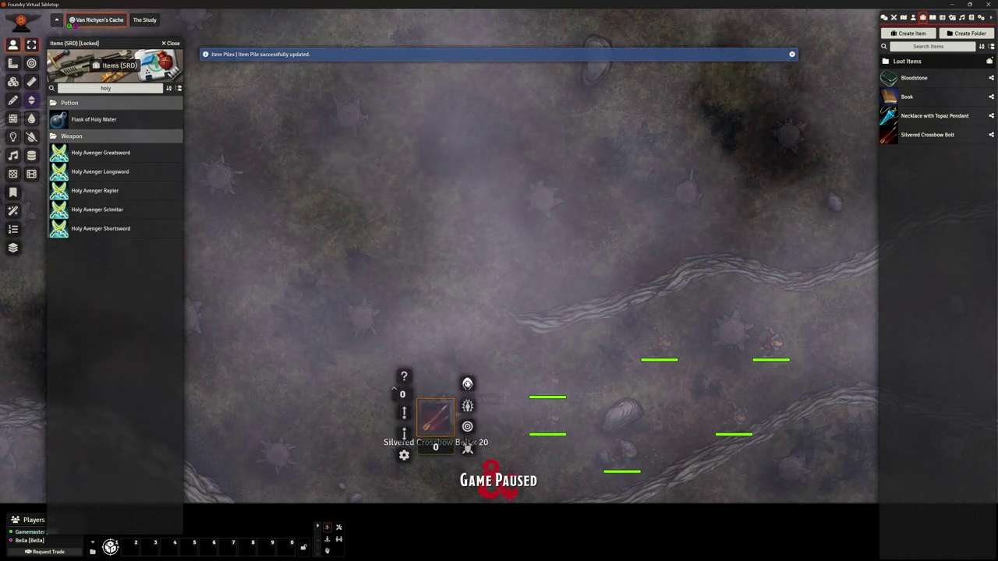
left_click(467, 384)
left_click(513, 331)
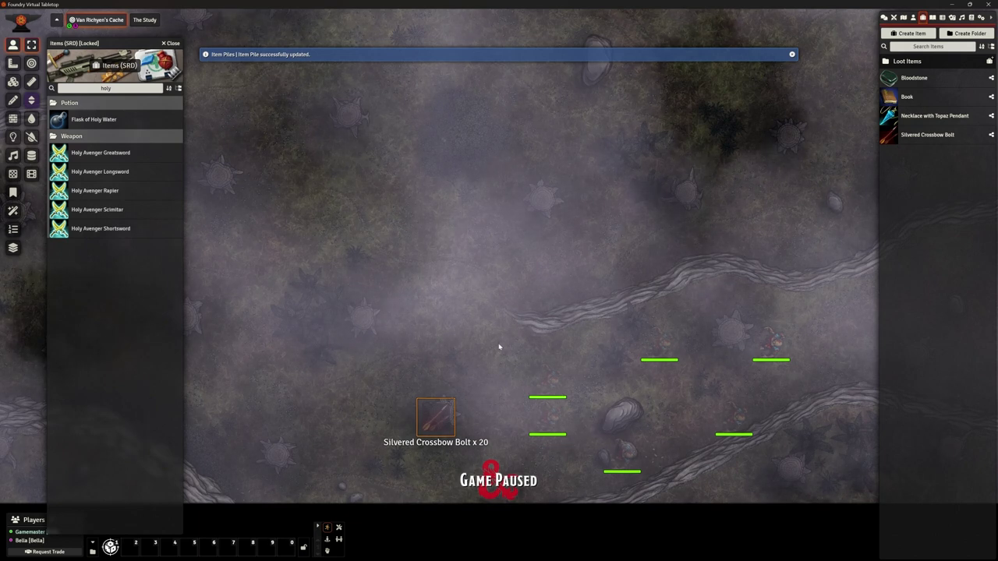
scroll(530, 325, "down", 1)
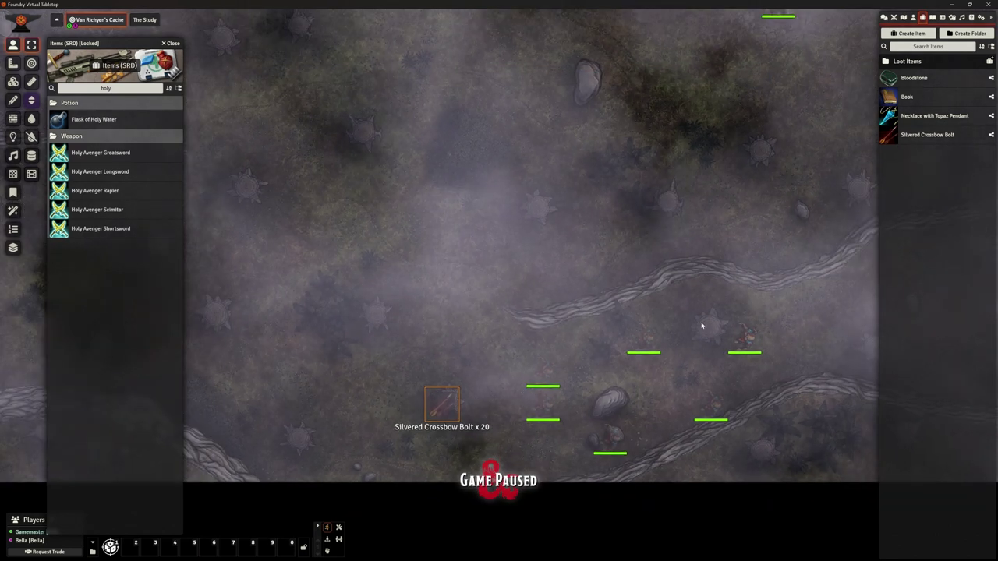
scroll(635, 297, "down", 1)
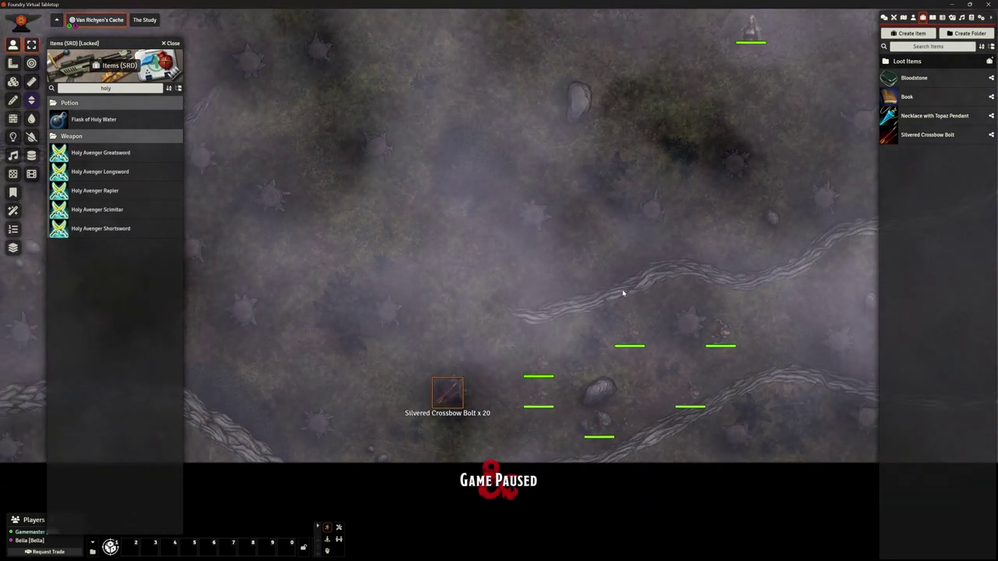
scroll(623, 293, "up", 1)
left_click(170, 43)
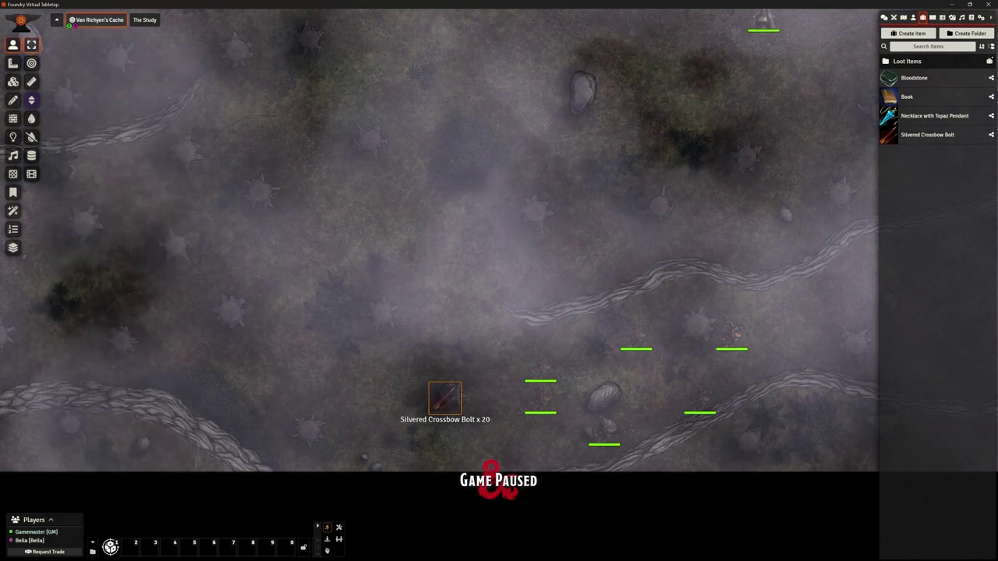
Step: Delete the lone character token northeast of the central rock on the Van Richyen's Cache map
scroll(596, 168, "down", 4)
scroll(507, 242, "down", 3)
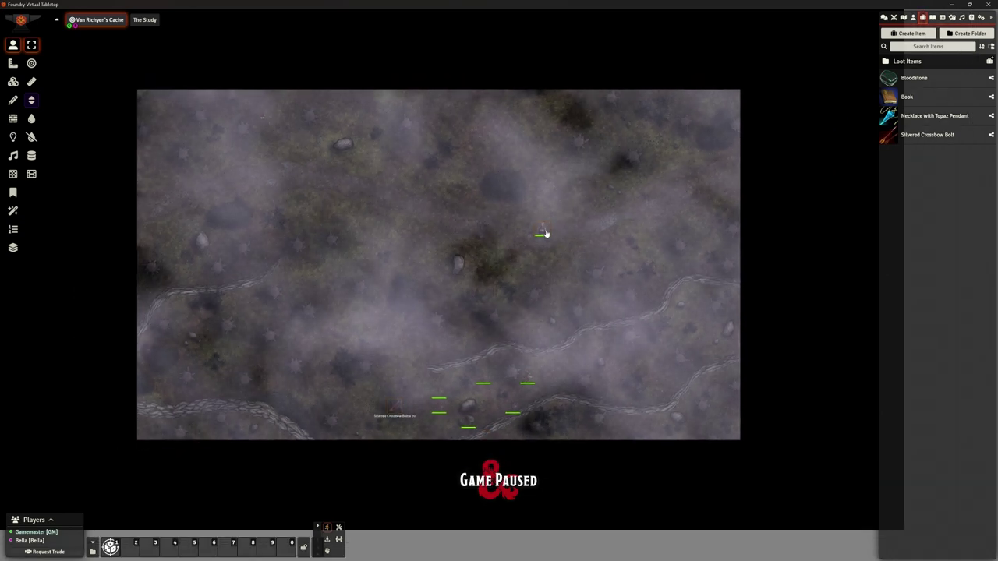
key("Delete")
scroll(533, 247, "up", 3)
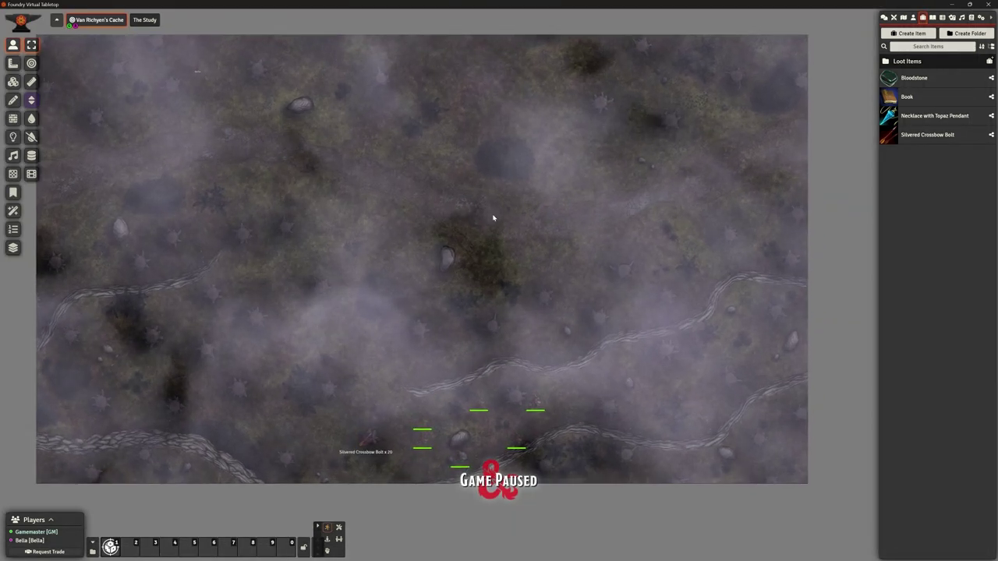
scroll(494, 216, "down", 2)
scroll(522, 233, "up", 2)
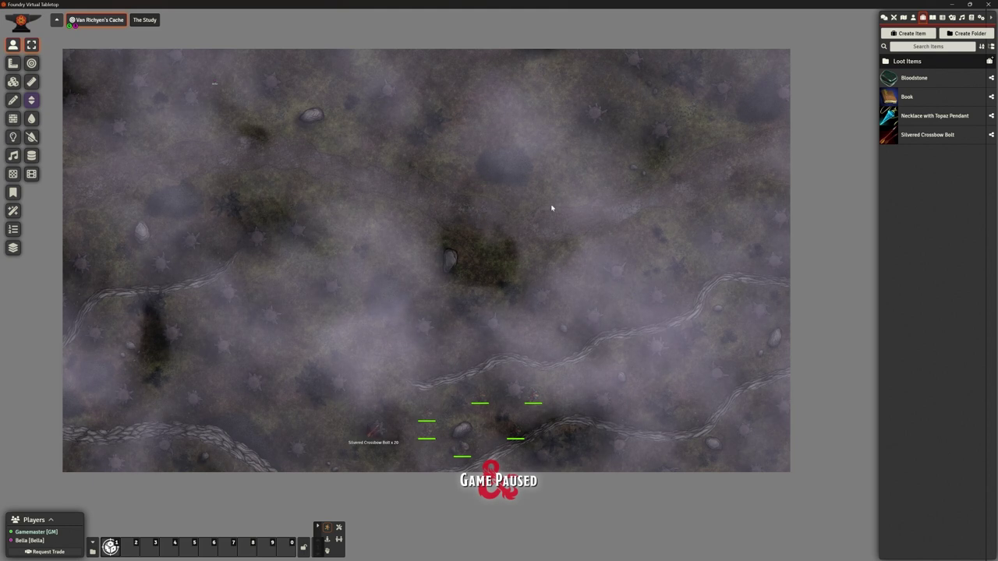
Step: Activate the Barovian Scouts, Svalich Road and Van Richyen's Cache scenes one after another to review them
left_click(903, 18)
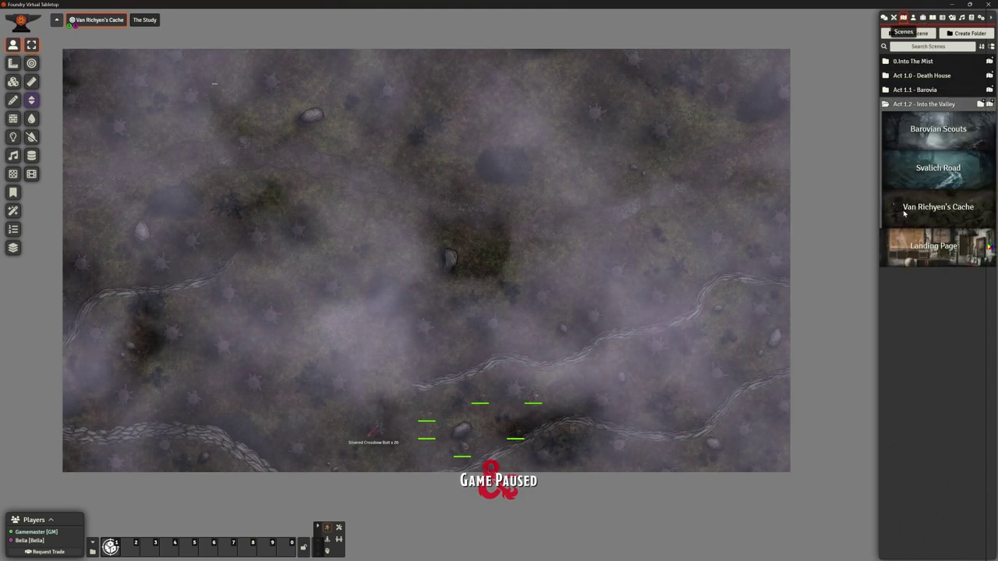
right_click(936, 132)
left_click(903, 170)
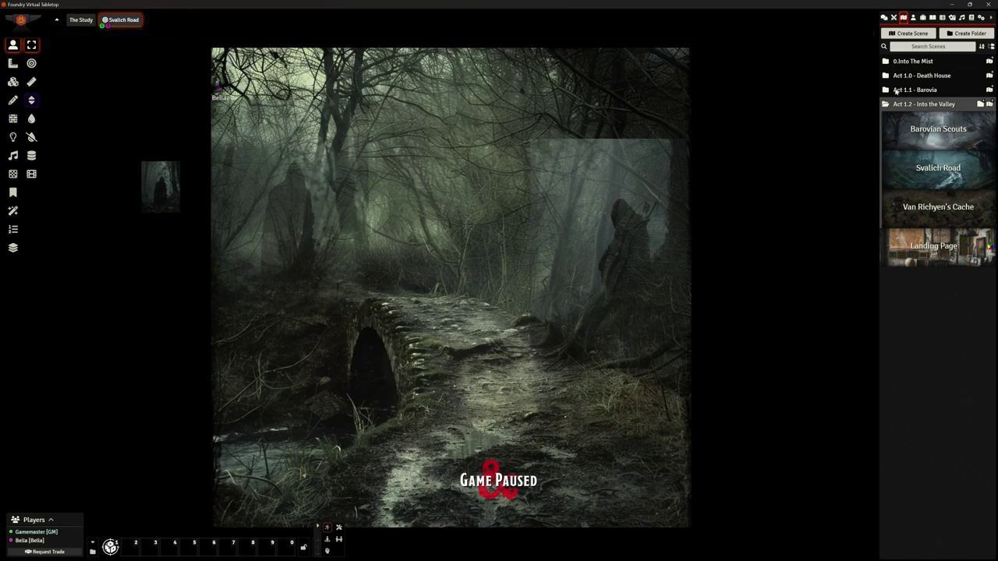
right_click(940, 174)
left_click(906, 209)
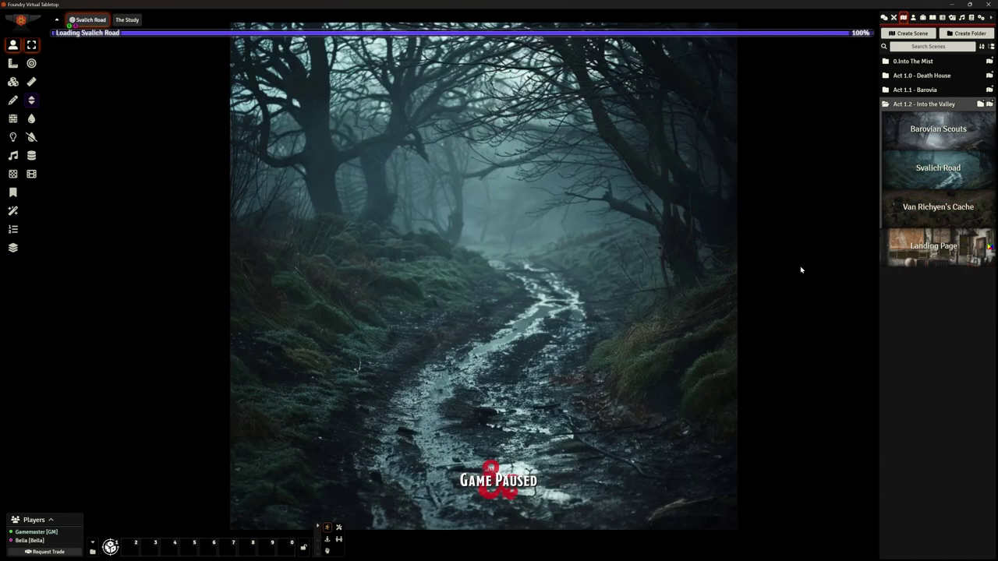
right_click(916, 209)
left_click(902, 248)
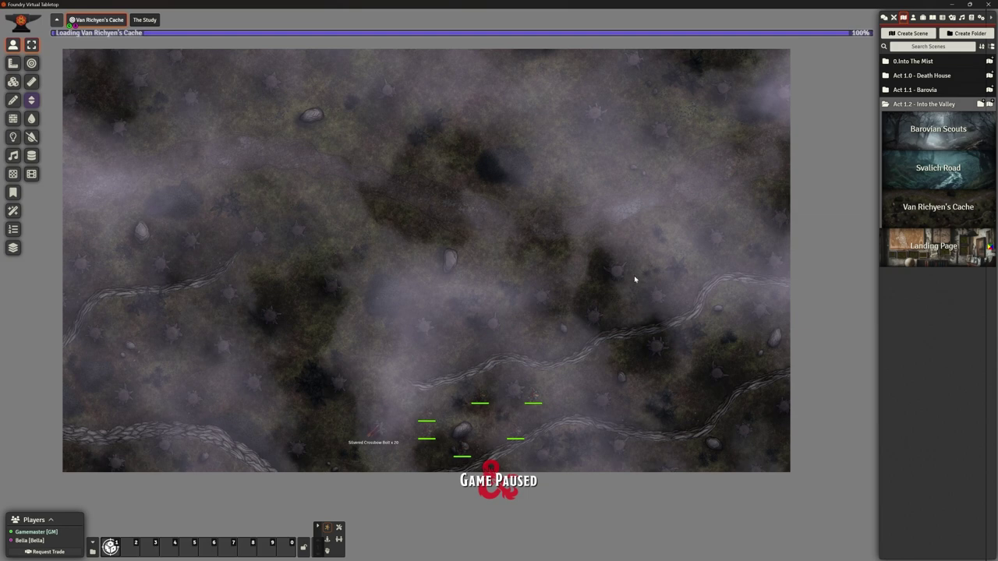